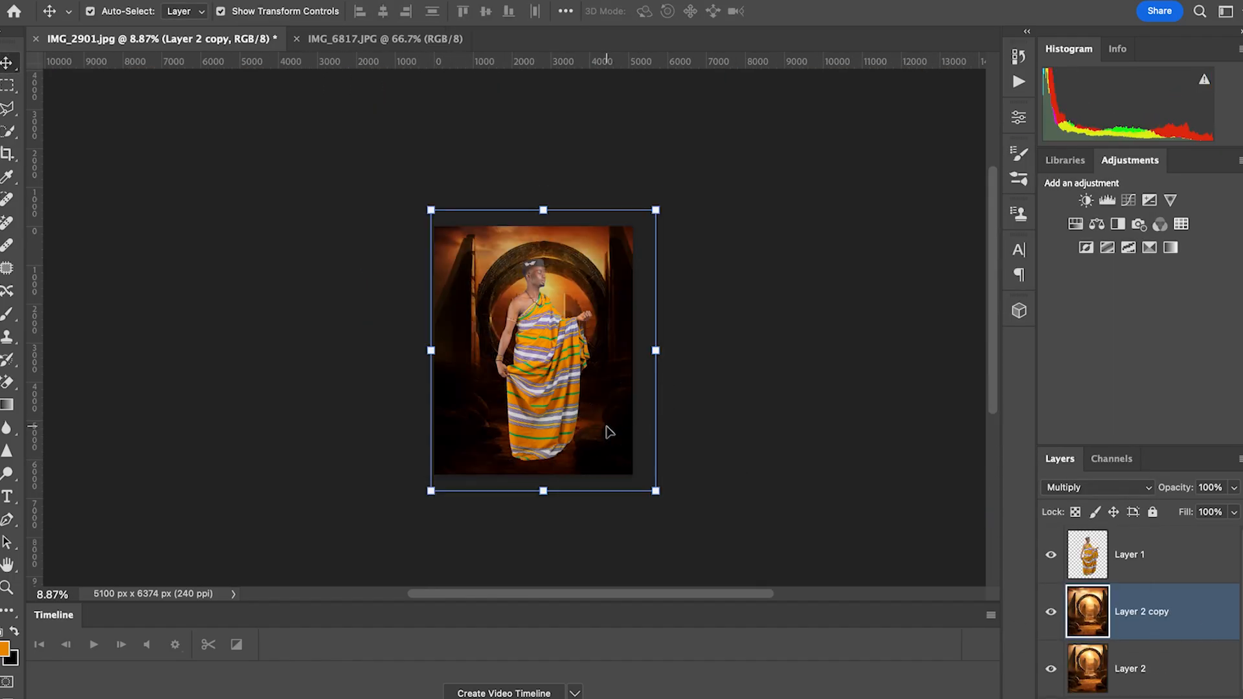
left_click(8, 315)
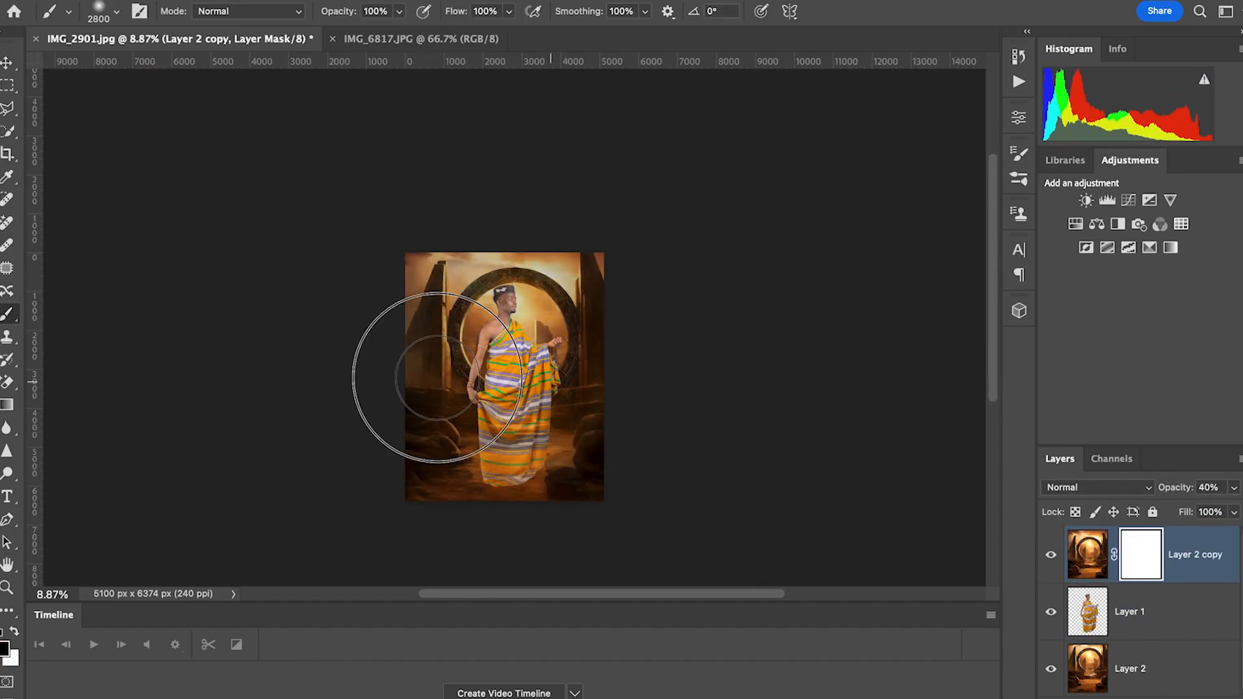
key("ctrl+i")
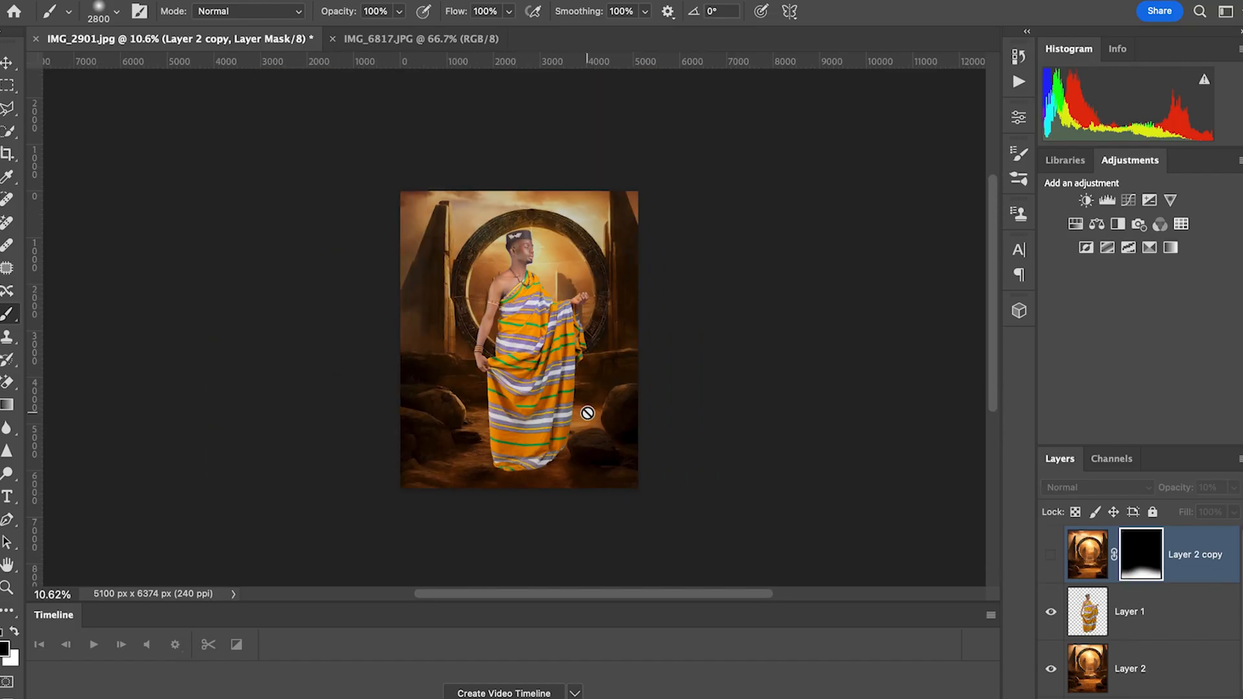
left_click(1088, 612)
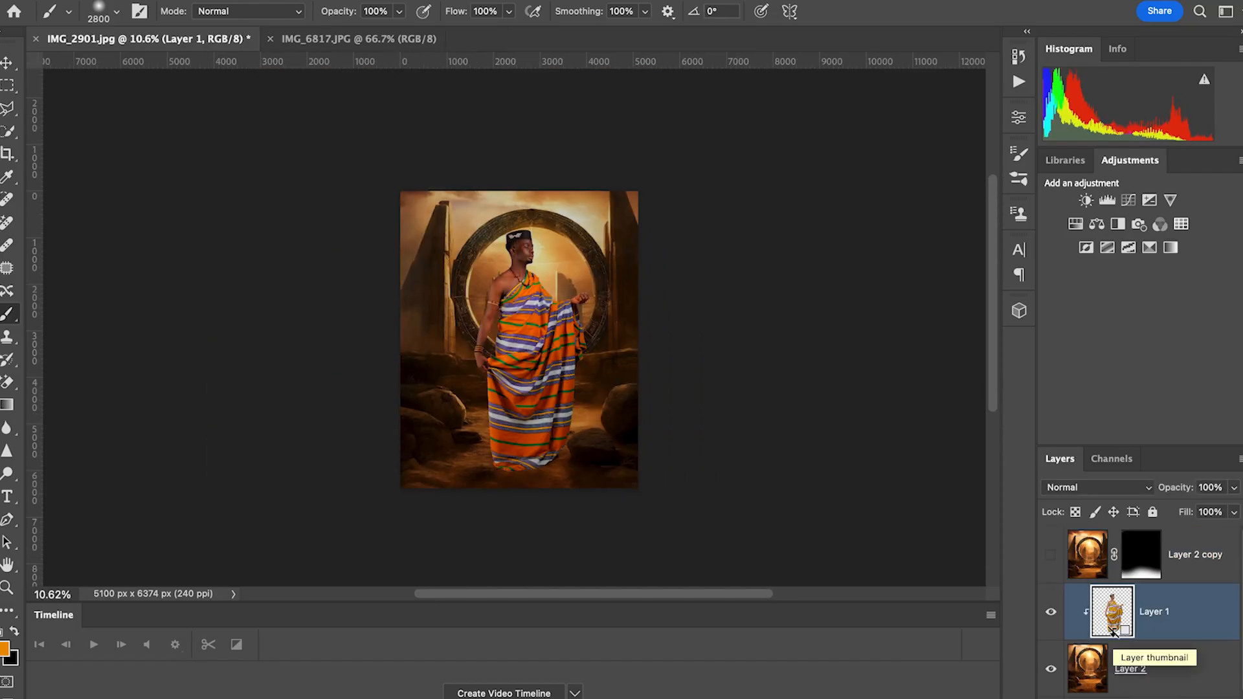
scroll(1088, 618, "down", 1)
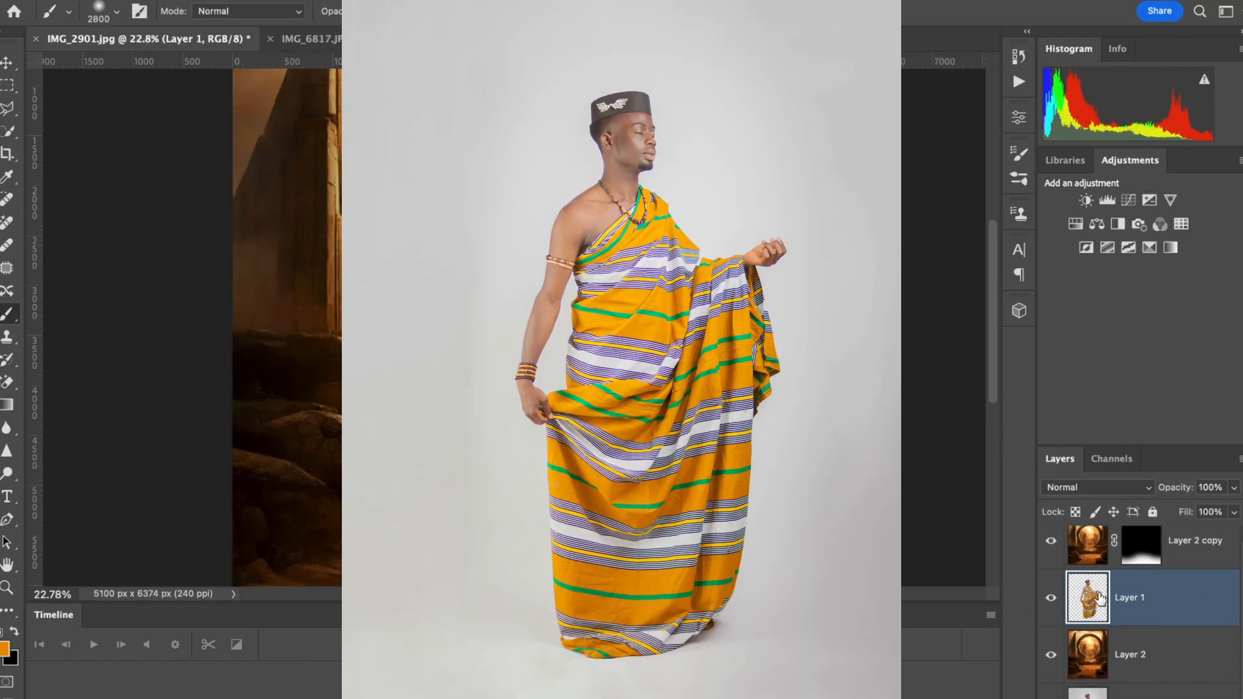
scroll(1115, 578, "down", 1)
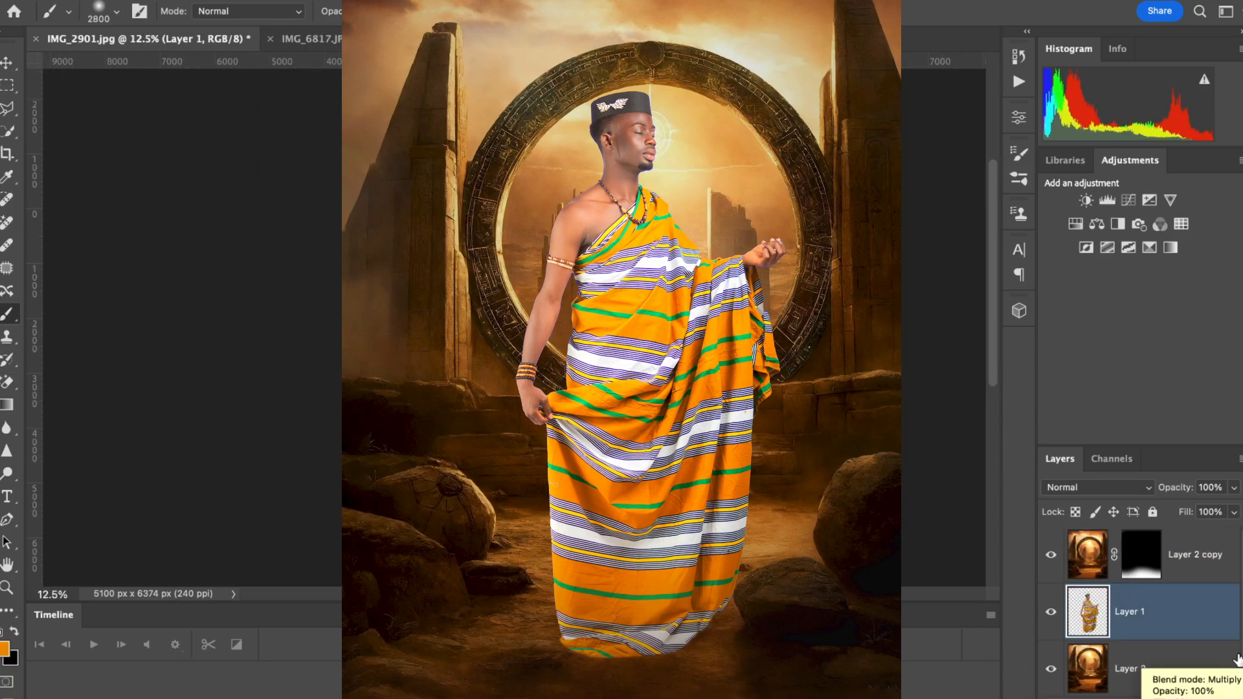
left_click(1109, 555)
key("w")
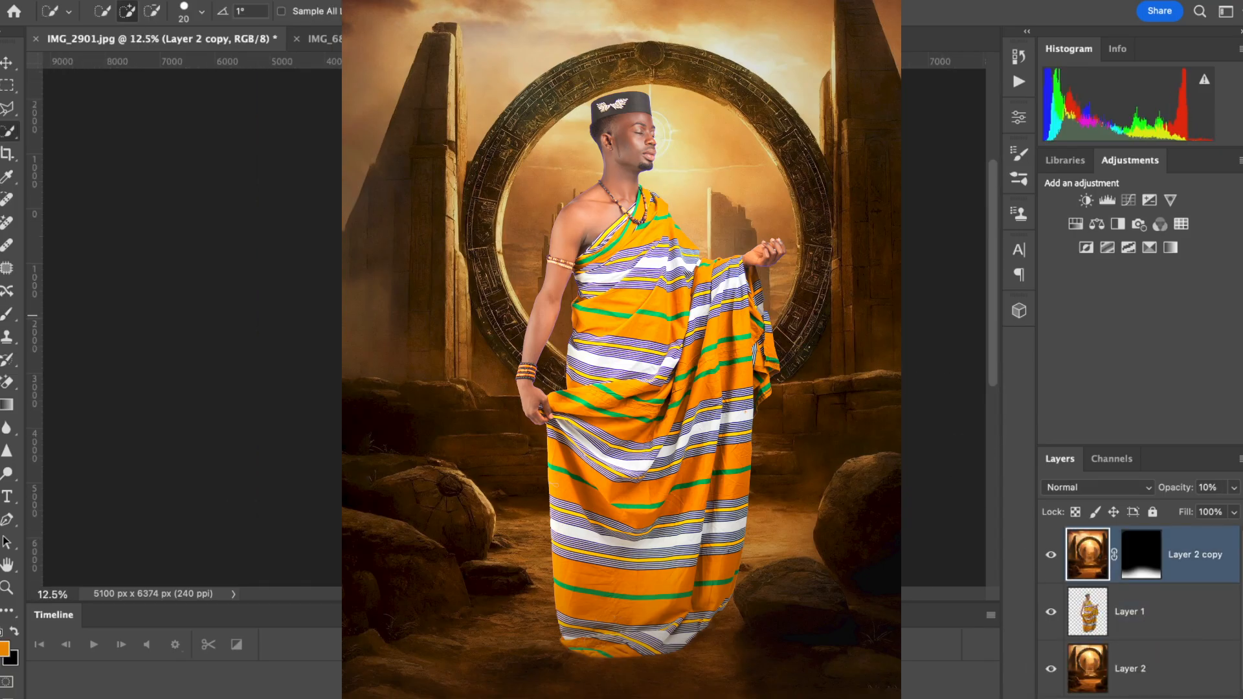
key("ctrl+shift+alt+e")
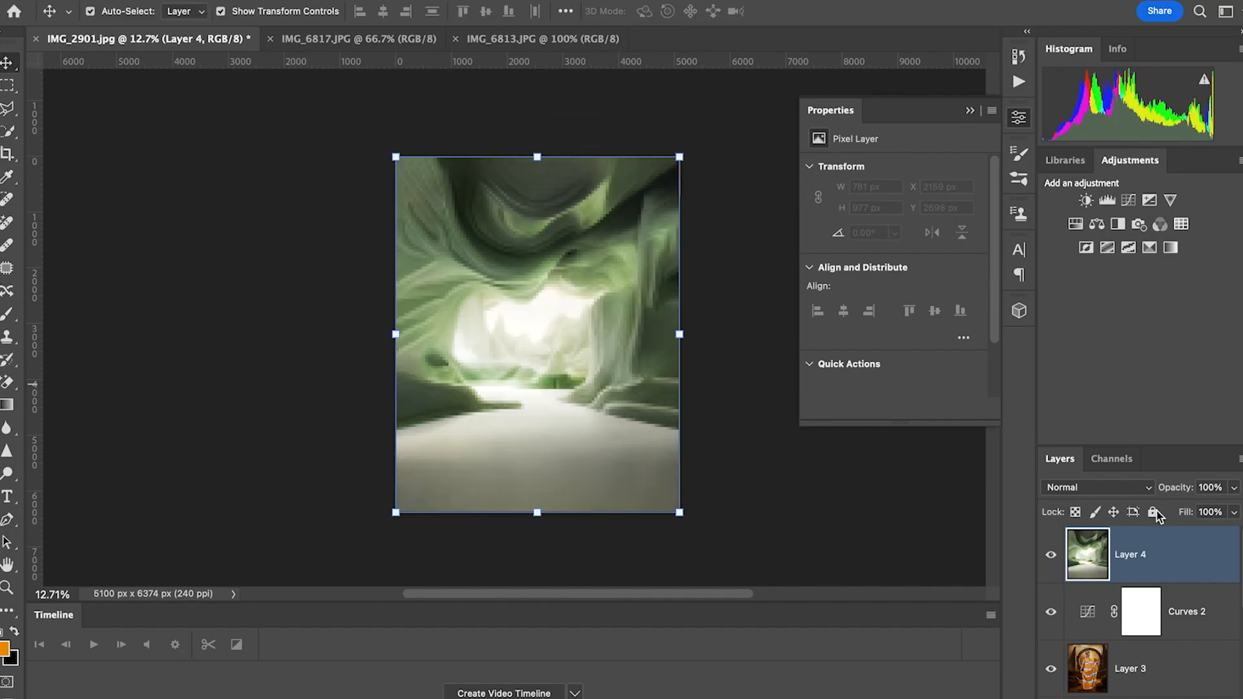
left_click(1095, 487)
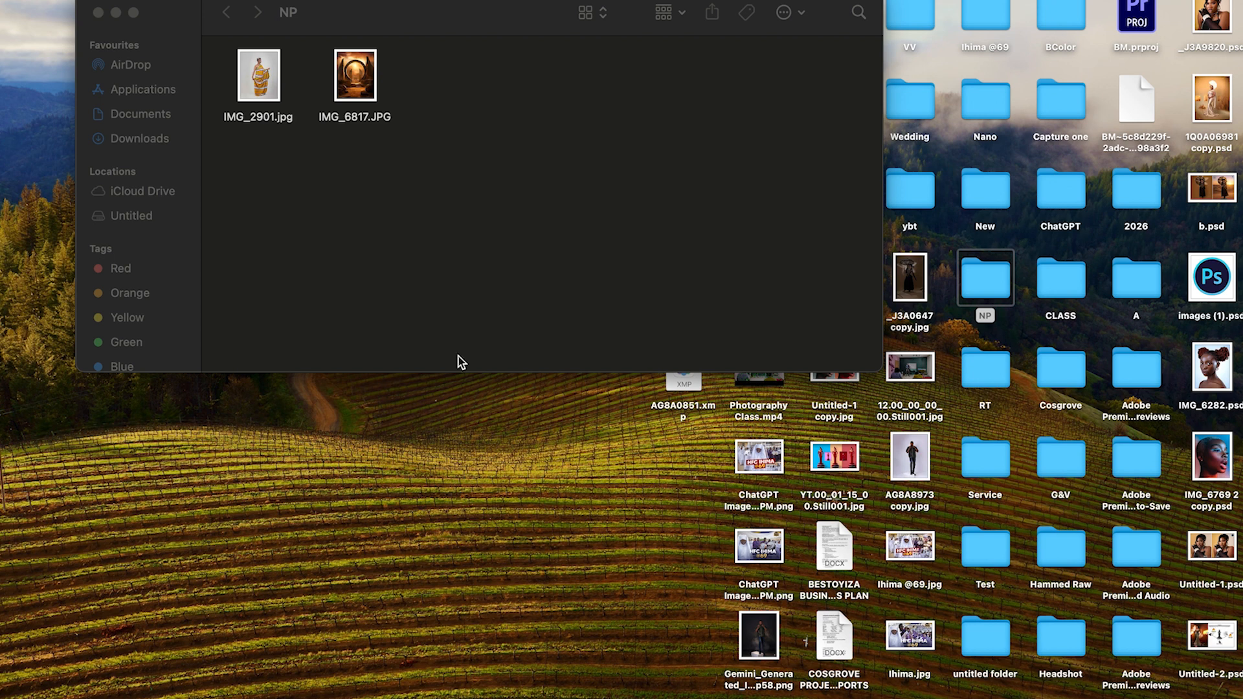
- Preview the images IMG_2901.jpg and IMG_6817.JPG in the NP folder one after the other
left_click(256, 89)
key("space")
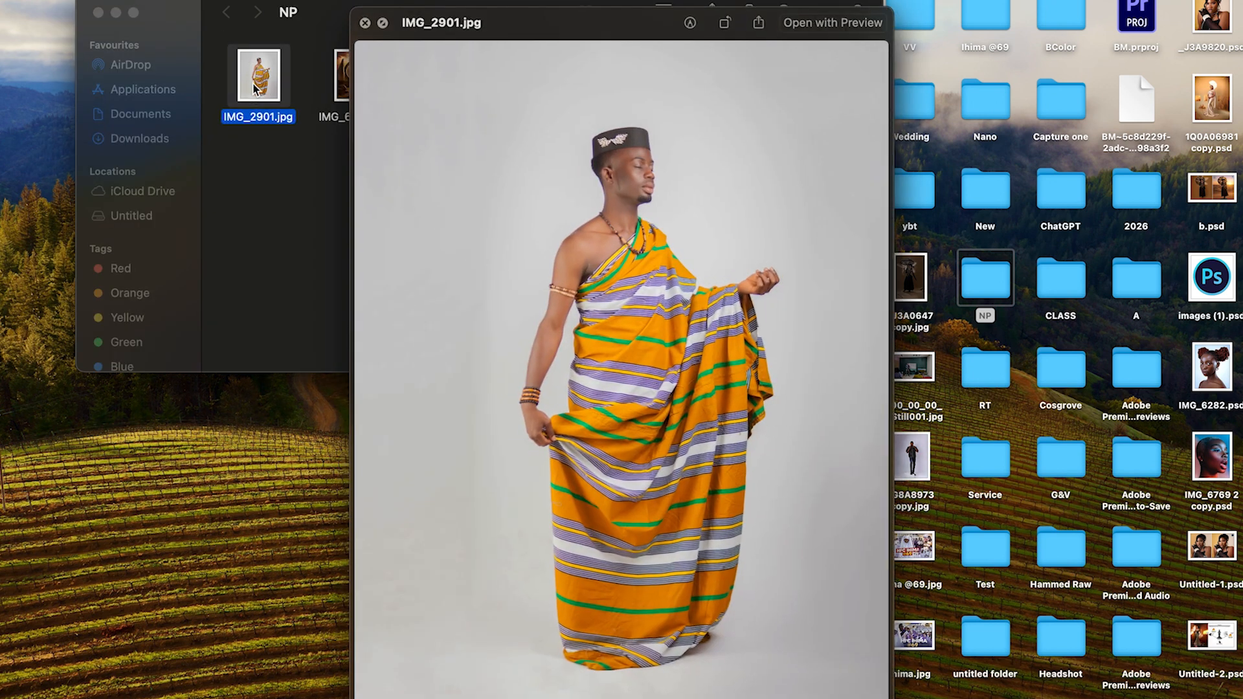
key("space")
left_click(353, 75)
key("space")
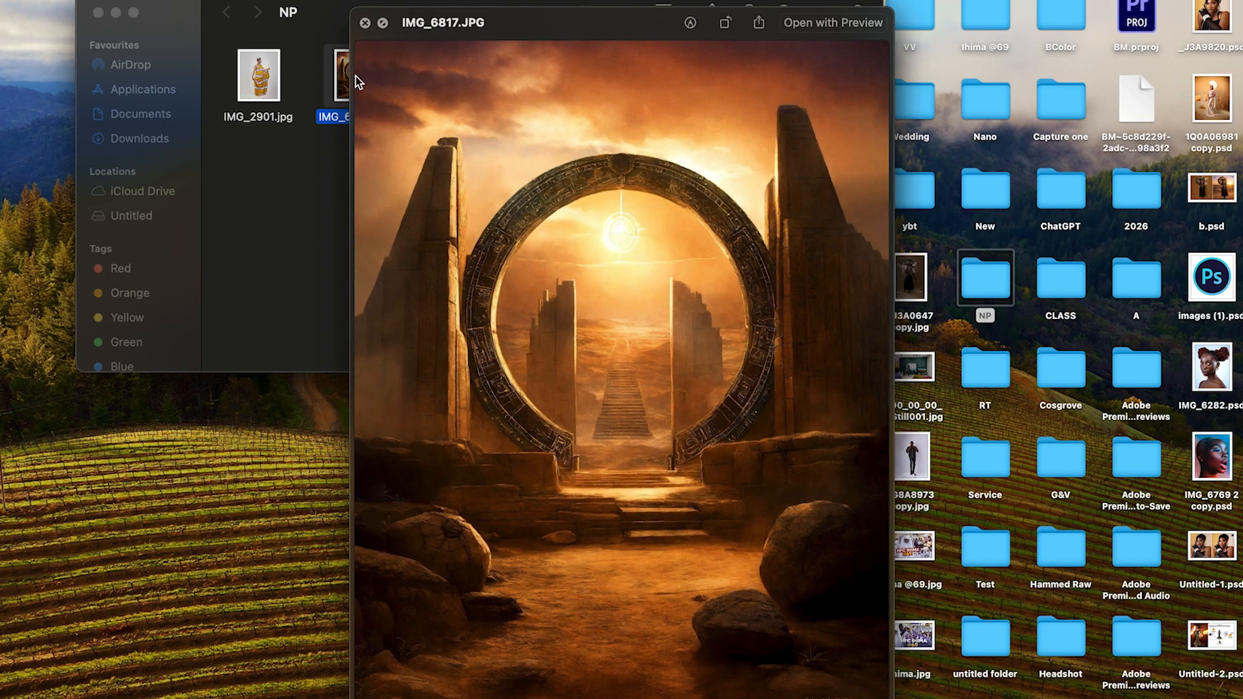
key("space")
- Open IMG_2901.jpg and IMG_6817.JPG together from the NP folder in Adobe Photoshop 2024
left_click_drag(421, 80, 264, 88)
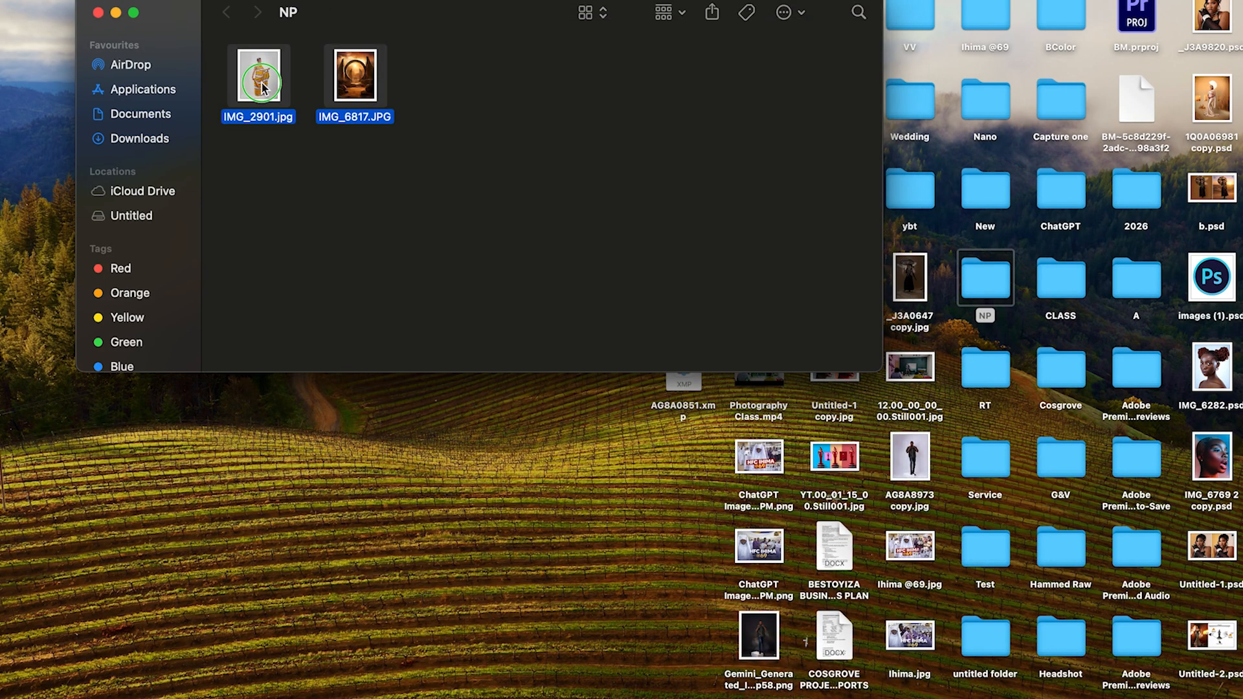
right_click(264, 81)
mouse_move(463, 135)
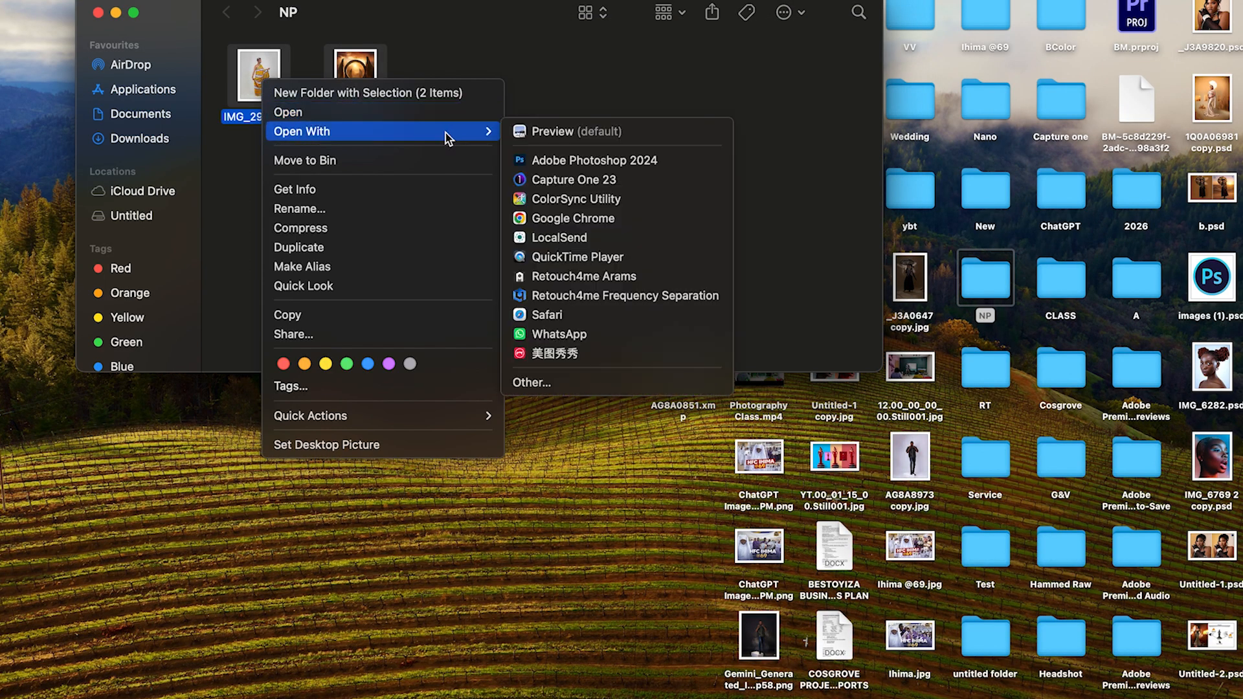
left_click(586, 166)
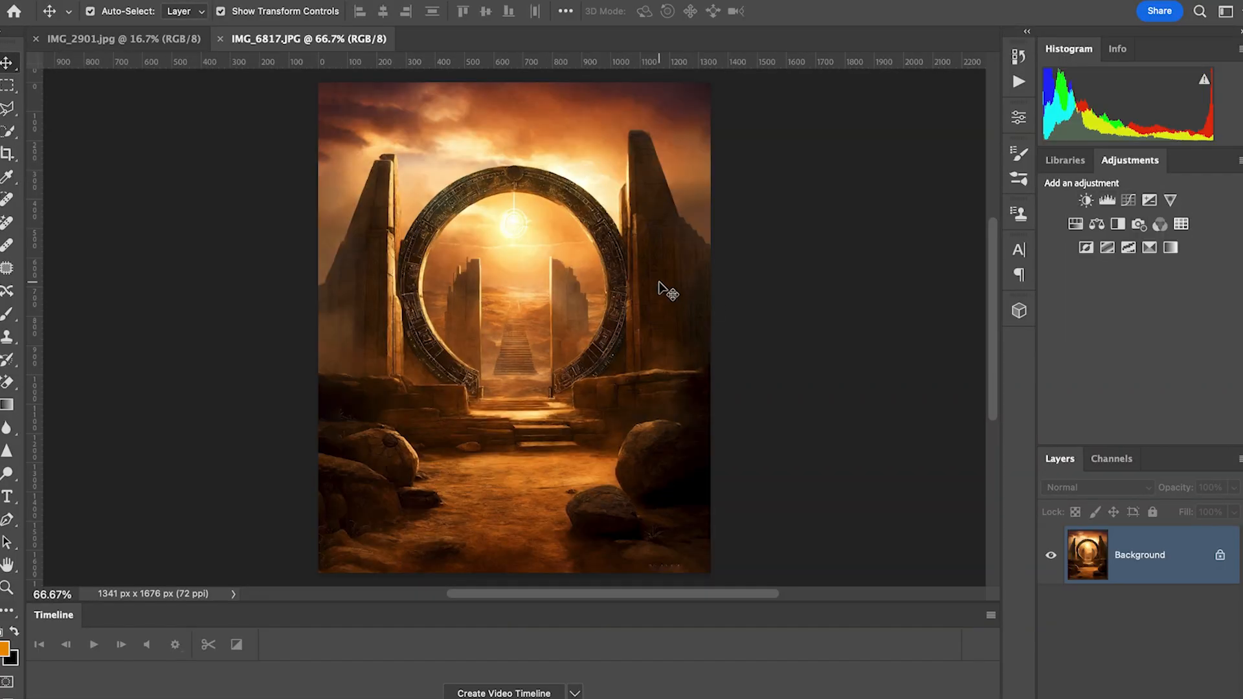
- Bring up the IMG_2901.jpg document and examine the man in the striped cloth up close and at full length
left_click(153, 51)
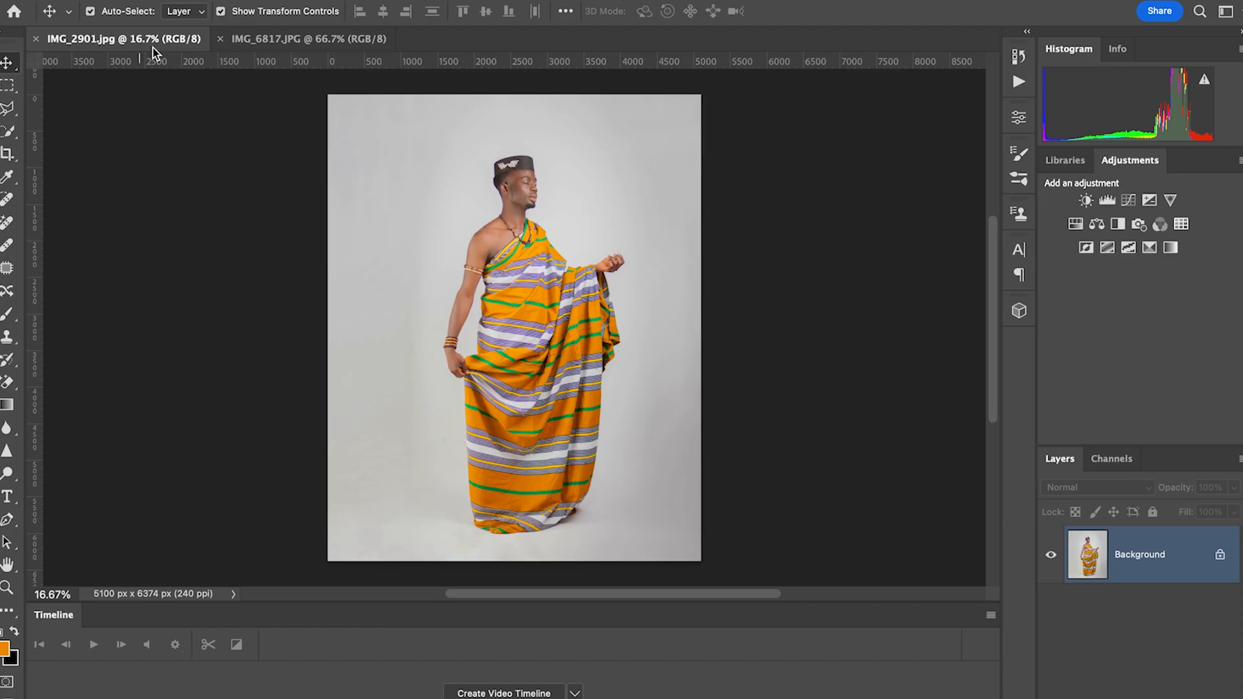
scroll(523, 229, "up", 2)
scroll(523, 229, "up", 1)
scroll(523, 229, "down", 1)
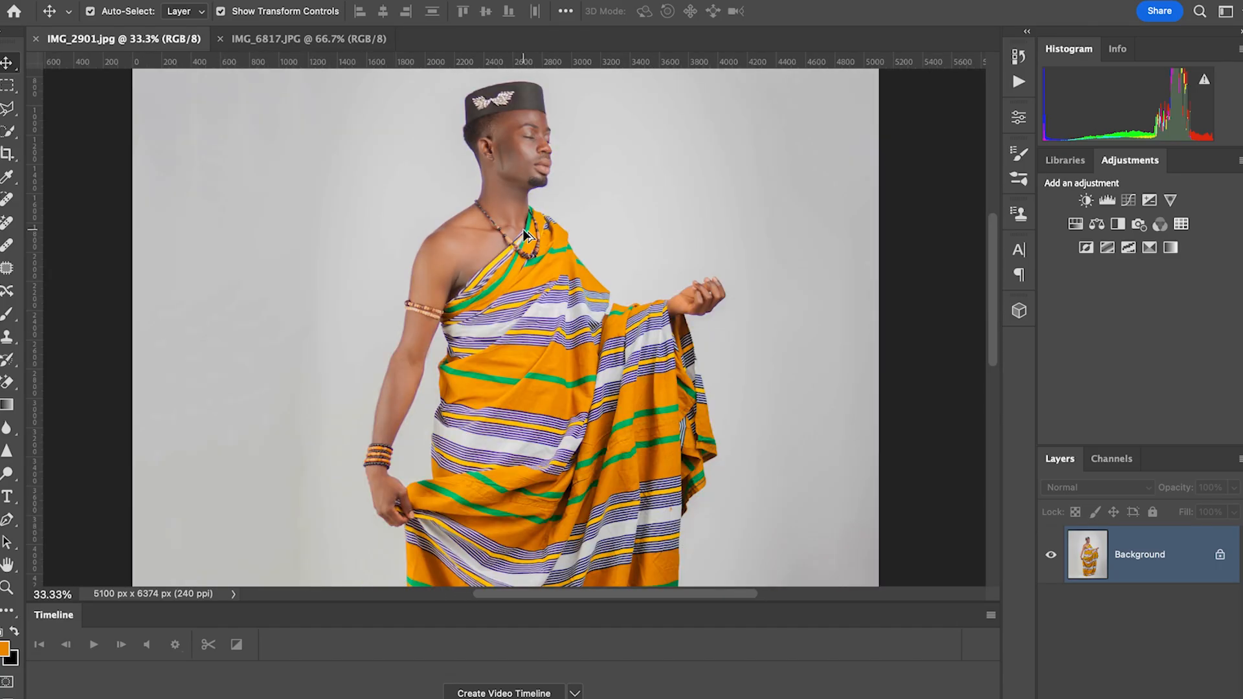
scroll(524, 230, "down", 4)
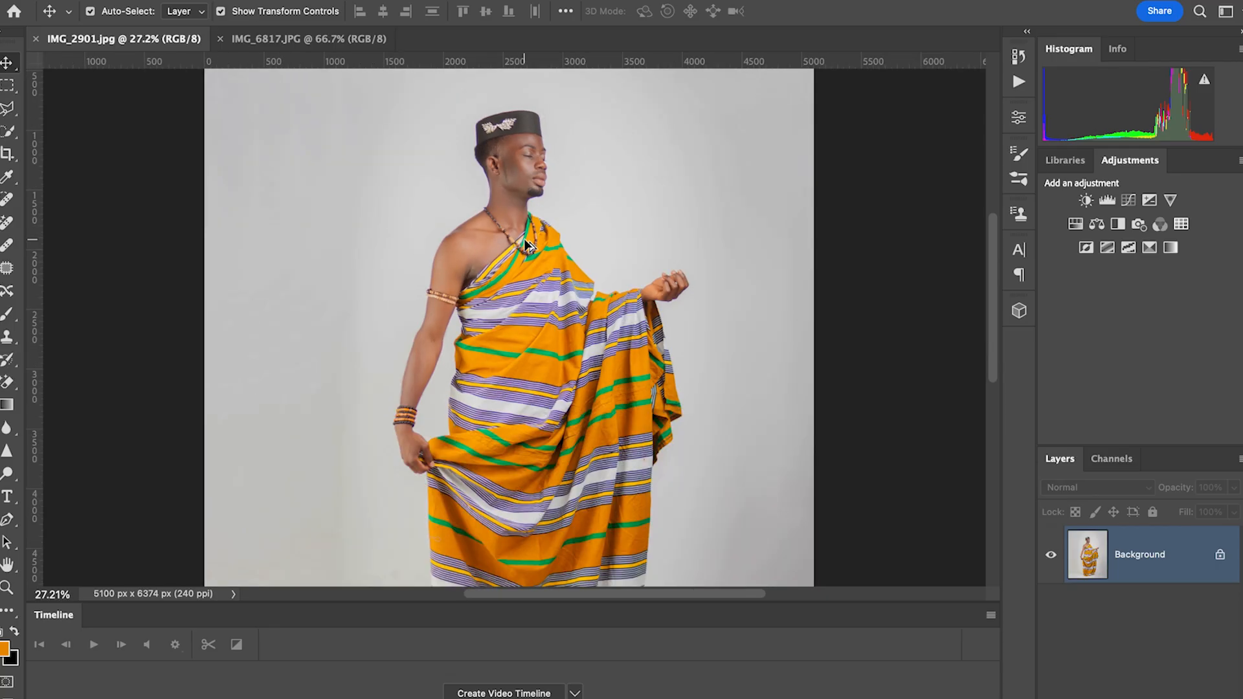
scroll(526, 245, "up", 2)
scroll(526, 245, "up", 1)
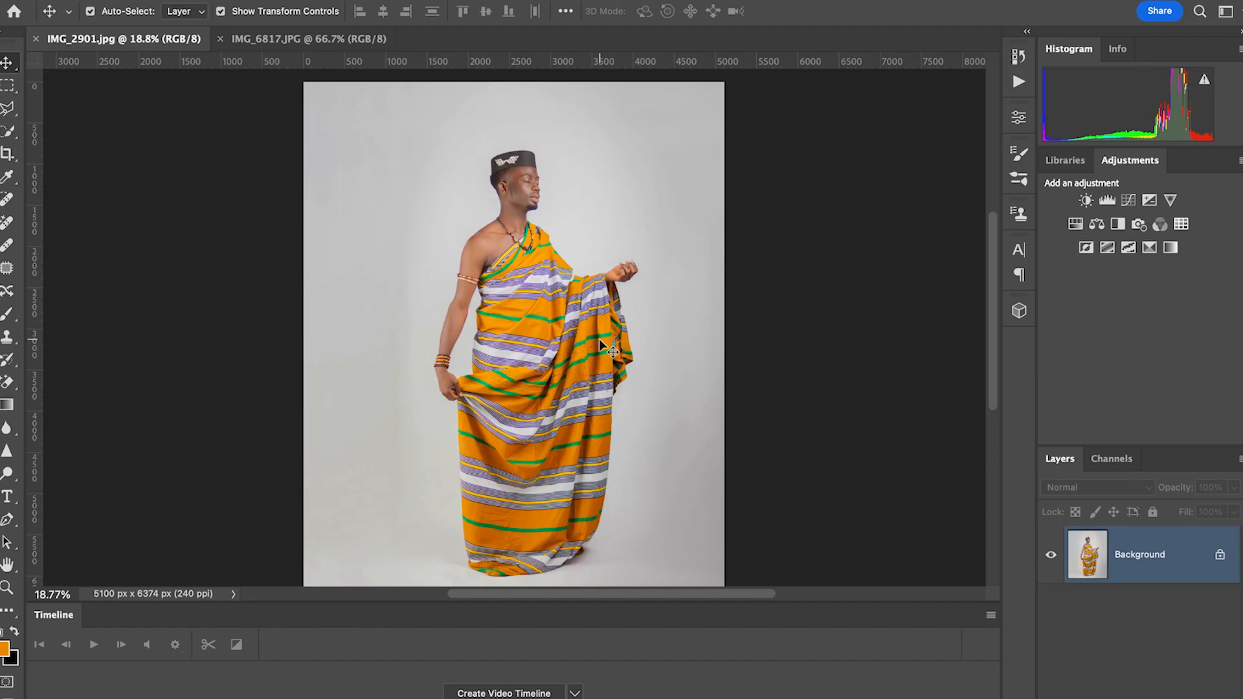
key("ctrl+minus")
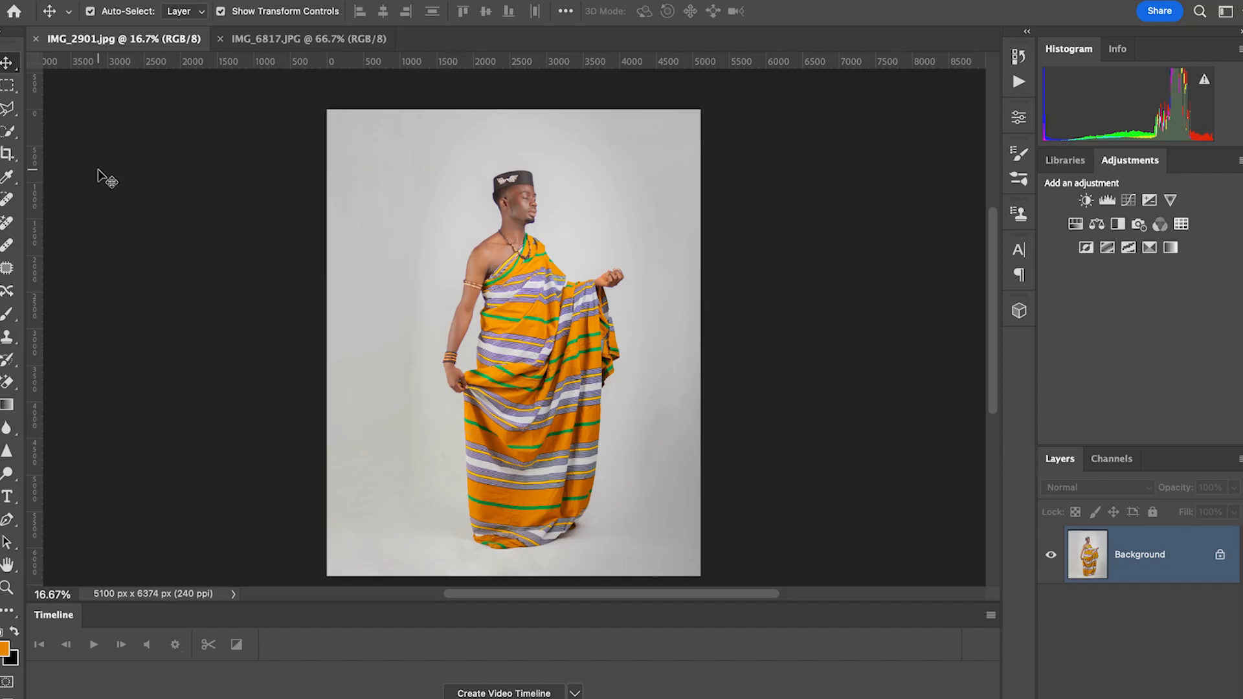
- Select the man in IMG_2901.jpg automatically with the Quick Selection tool's Select Subject
left_click(9, 132)
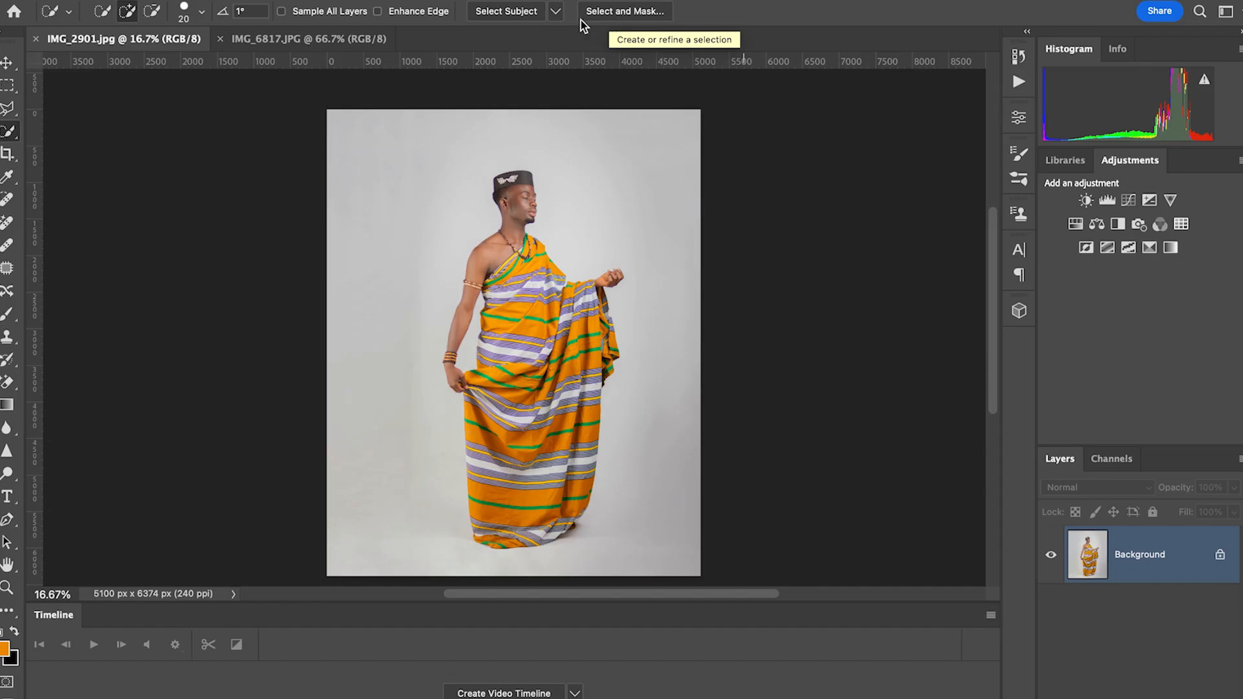
left_click(518, 15)
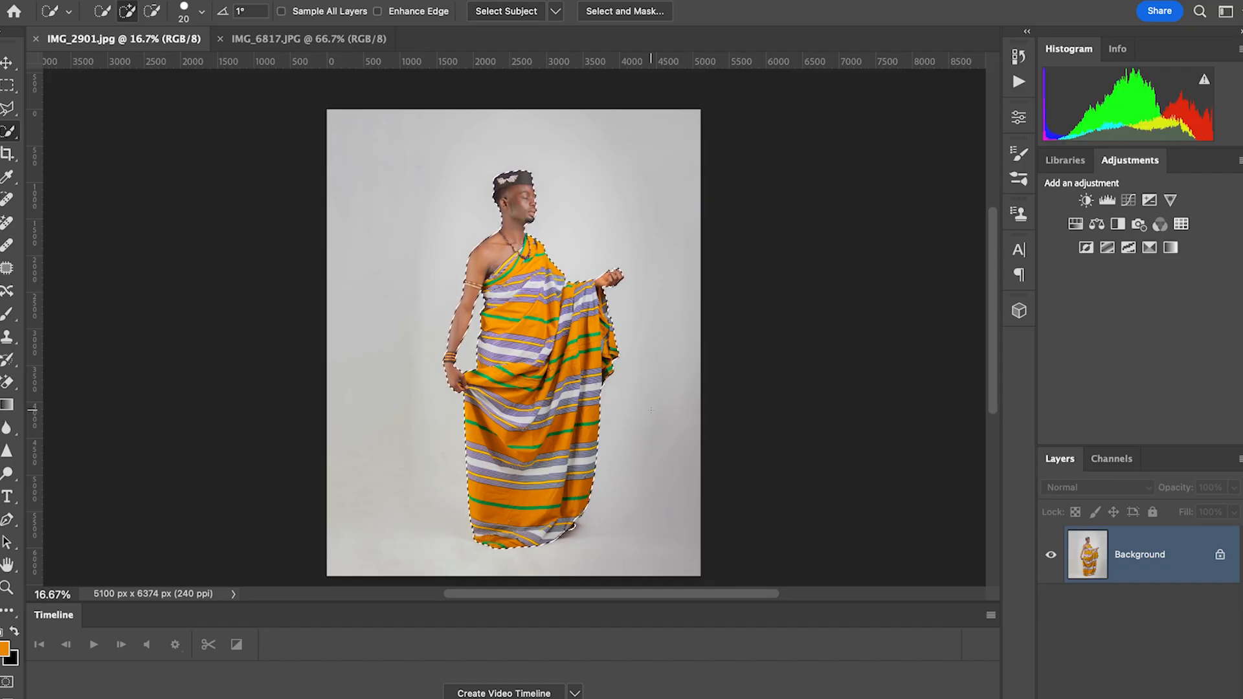
- Examine the selection edge around the man's arms, hands, draped cloth and lower hem for accuracy
key("ctrl+plus")
key("ctrl+plus")
key("ctrl+plus")
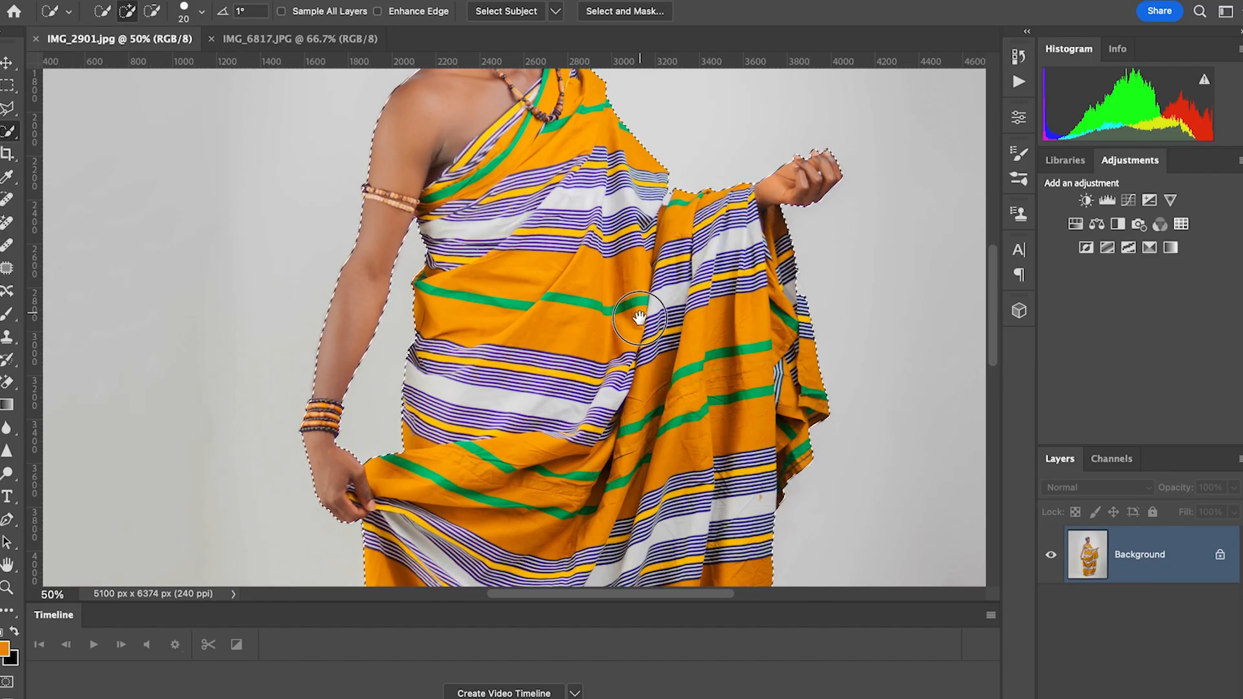
left_click_drag(639, 309, 665, 536)
scroll(646, 327, "down", 10)
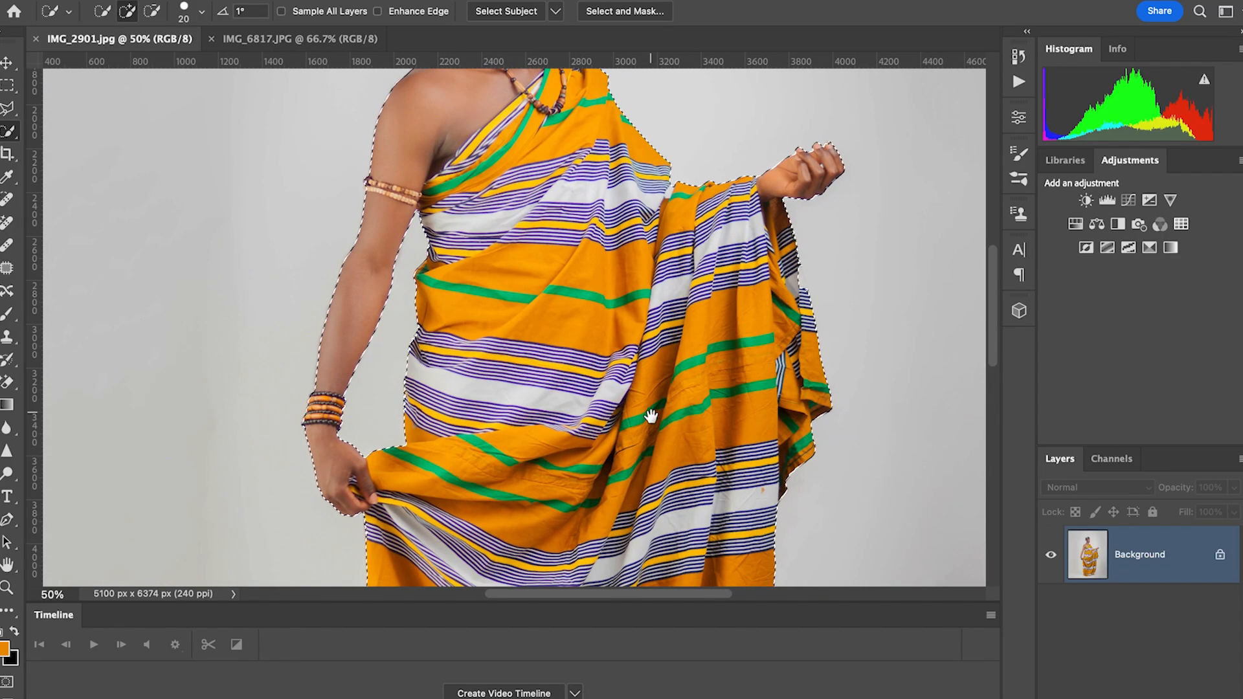
scroll(644, 275, "down", 8)
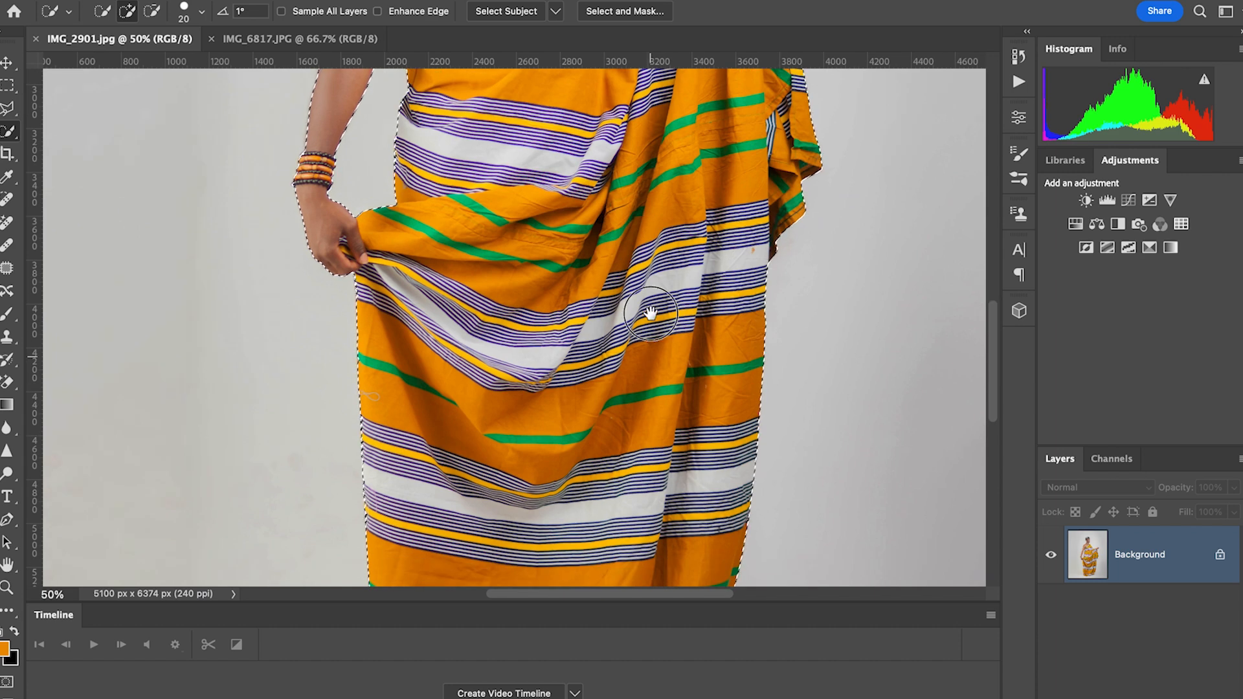
scroll(654, 298, "down", 10)
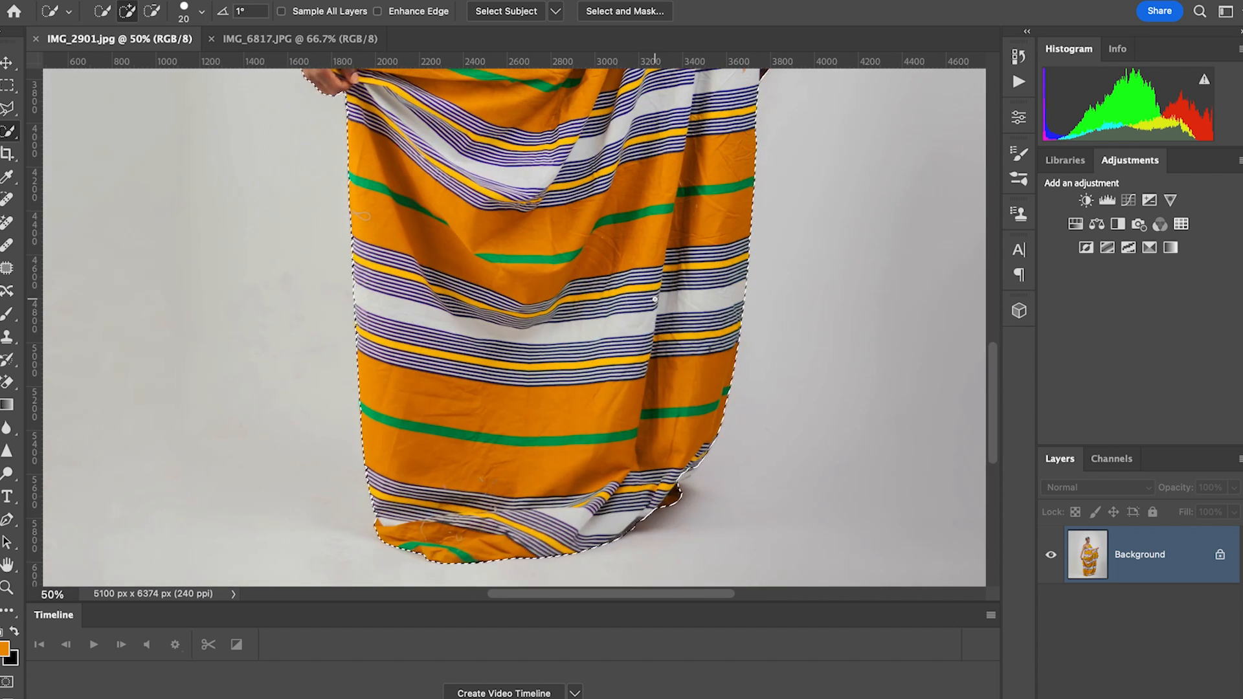
key("ctrl+minus")
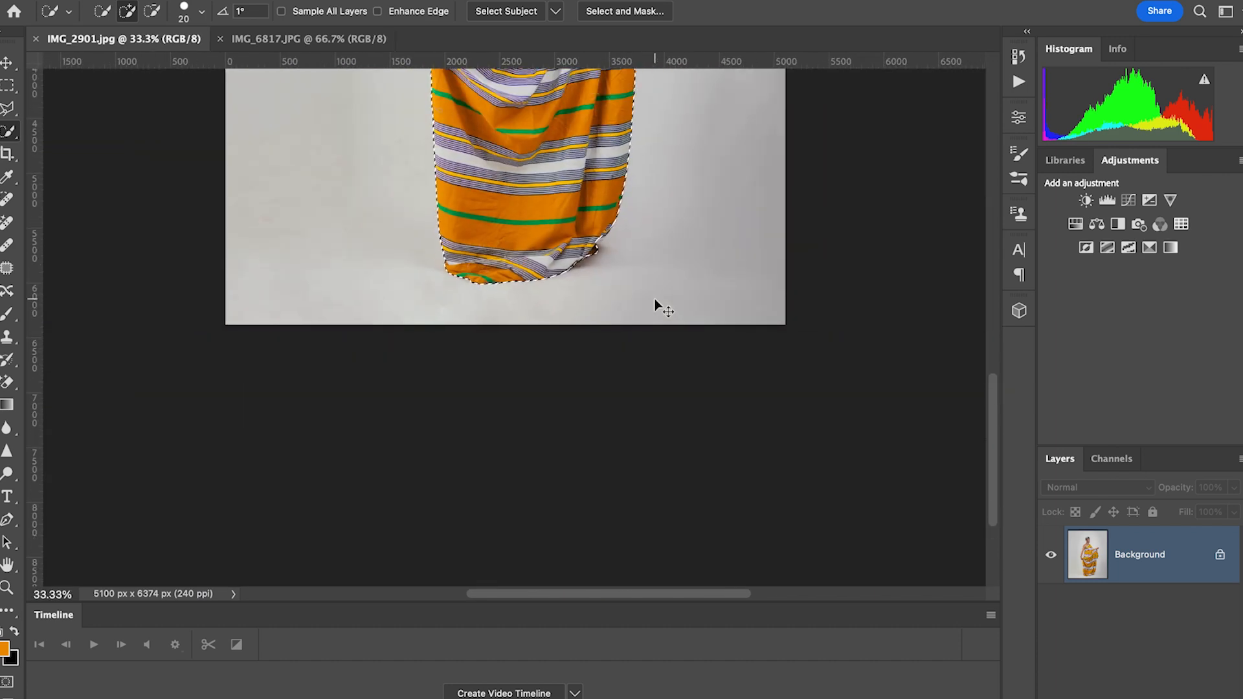
key("ctrl+minus")
key("ctrl+minus")
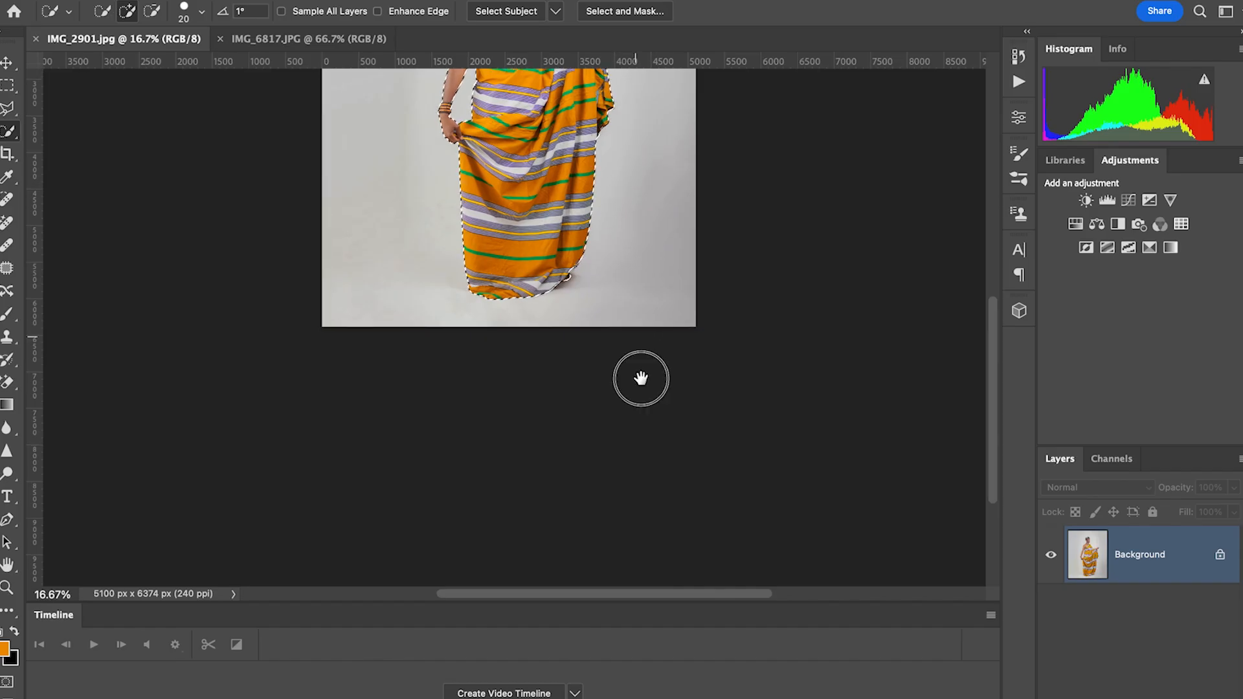
left_click_drag(610, 183, 644, 404)
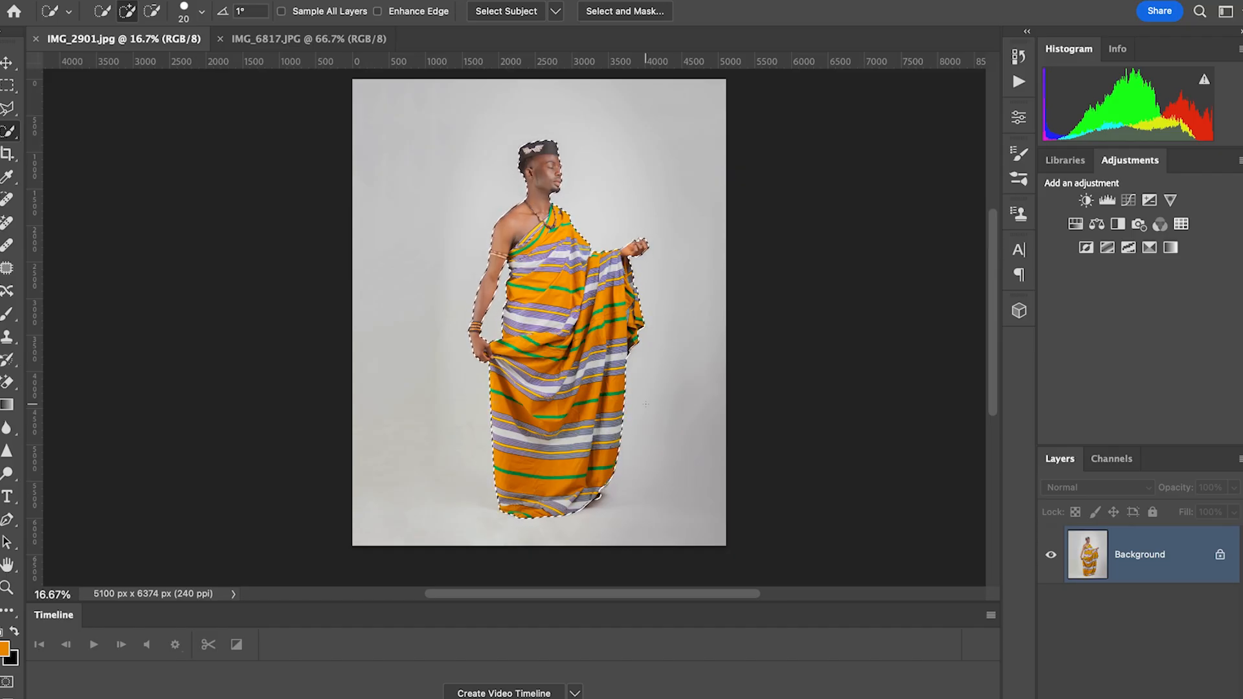
- Copy the selected man onto a new layer and check the cutout by toggling the visibility of both layers
key("super+j")
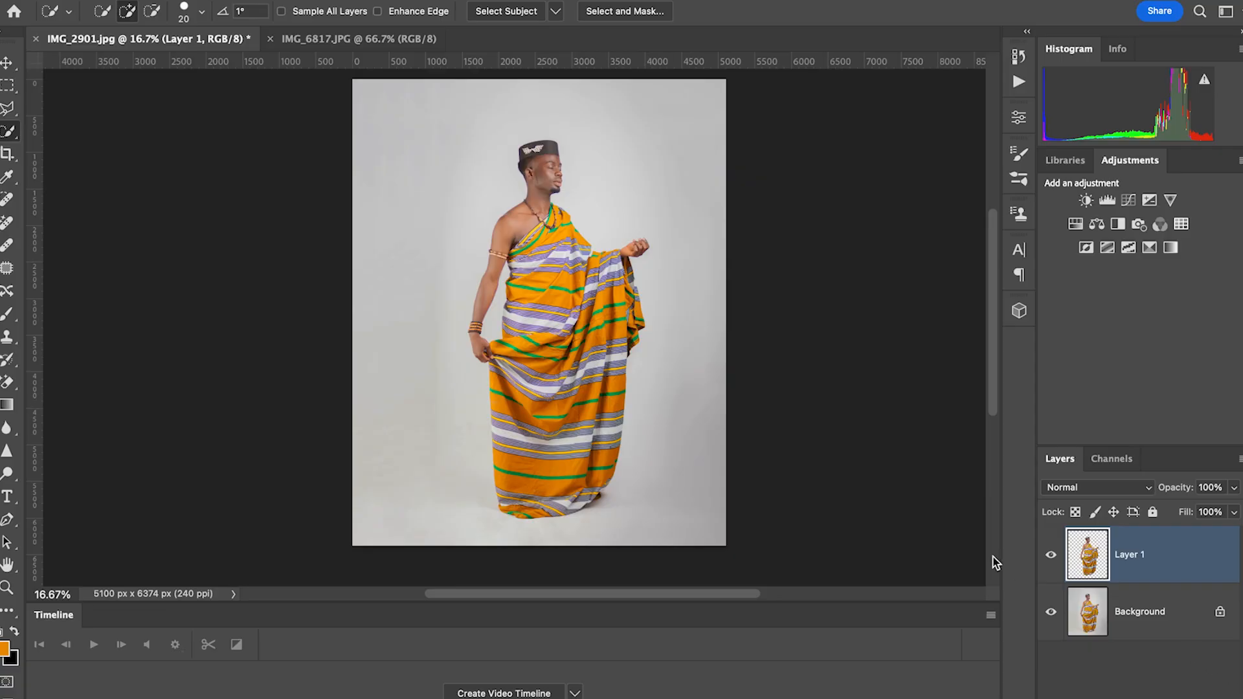
left_click(1051, 613)
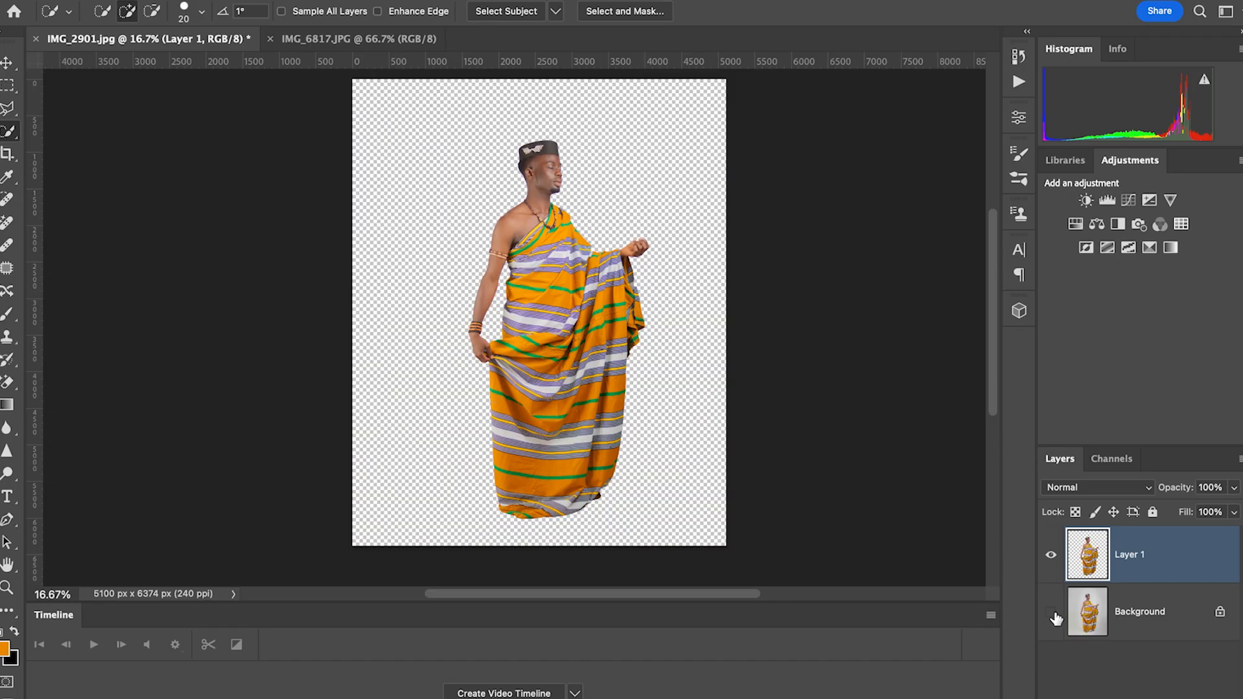
left_click(1051, 555)
left_click(1053, 558)
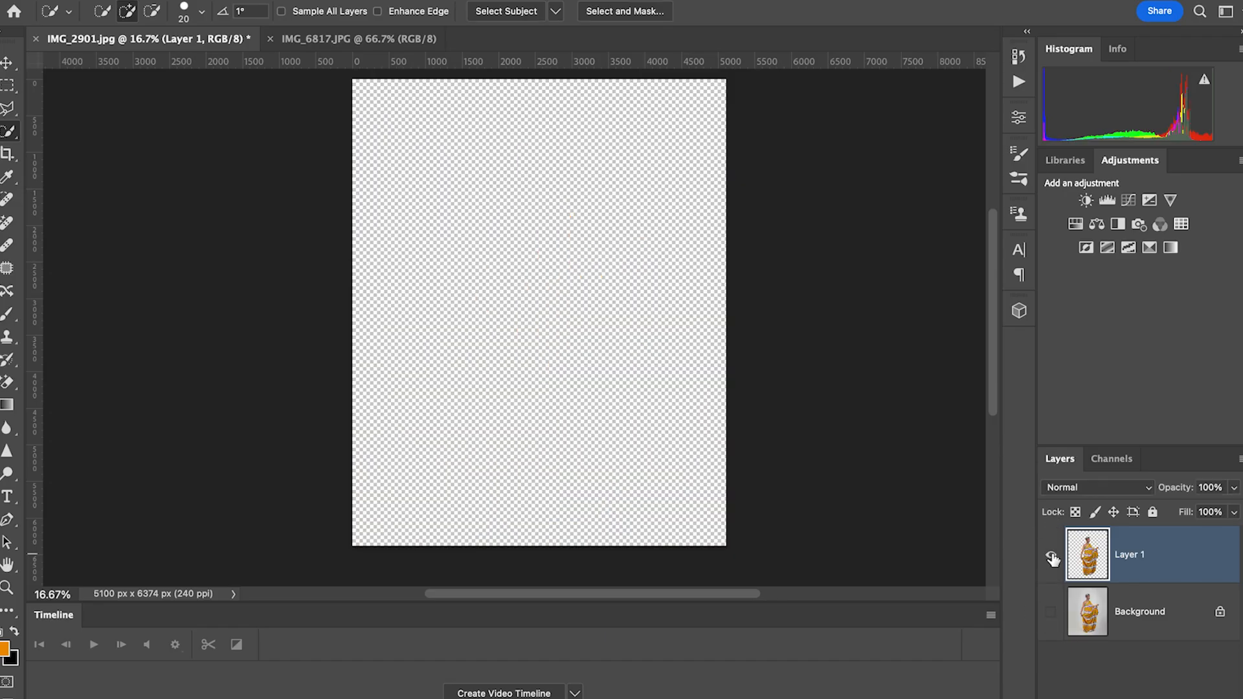
right_click(1050, 556)
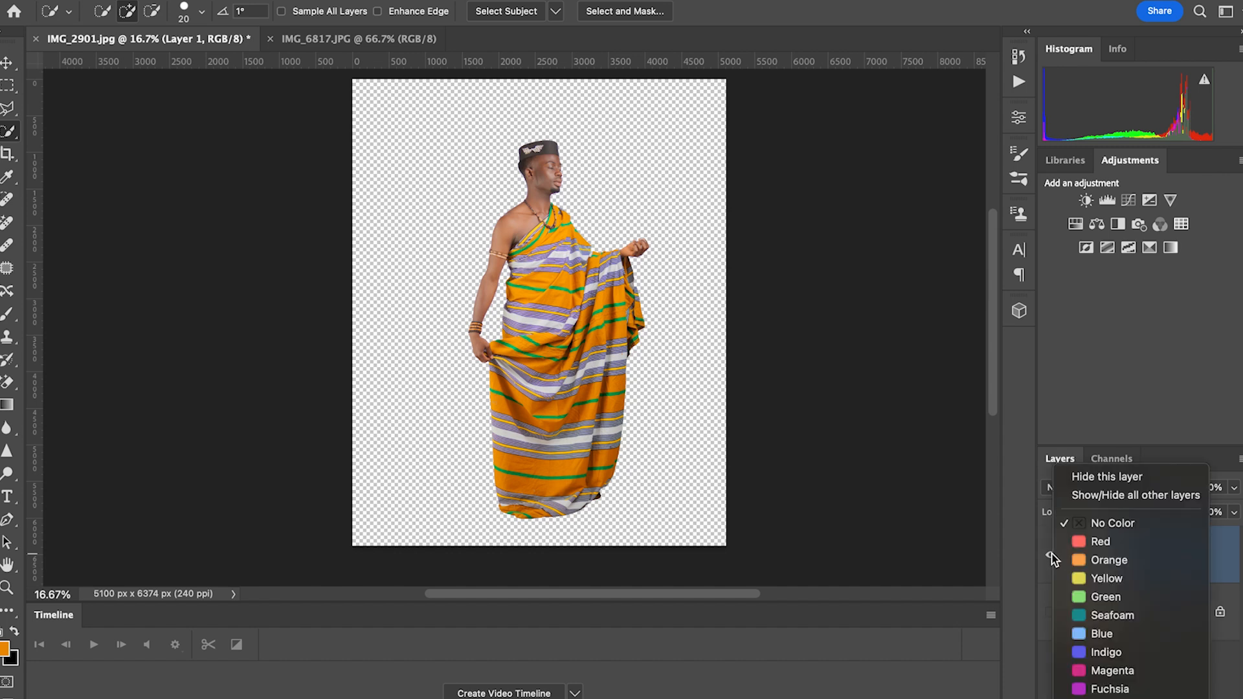
left_click(1042, 560)
left_click(1050, 557)
left_click(1052, 555)
left_click(1050, 612)
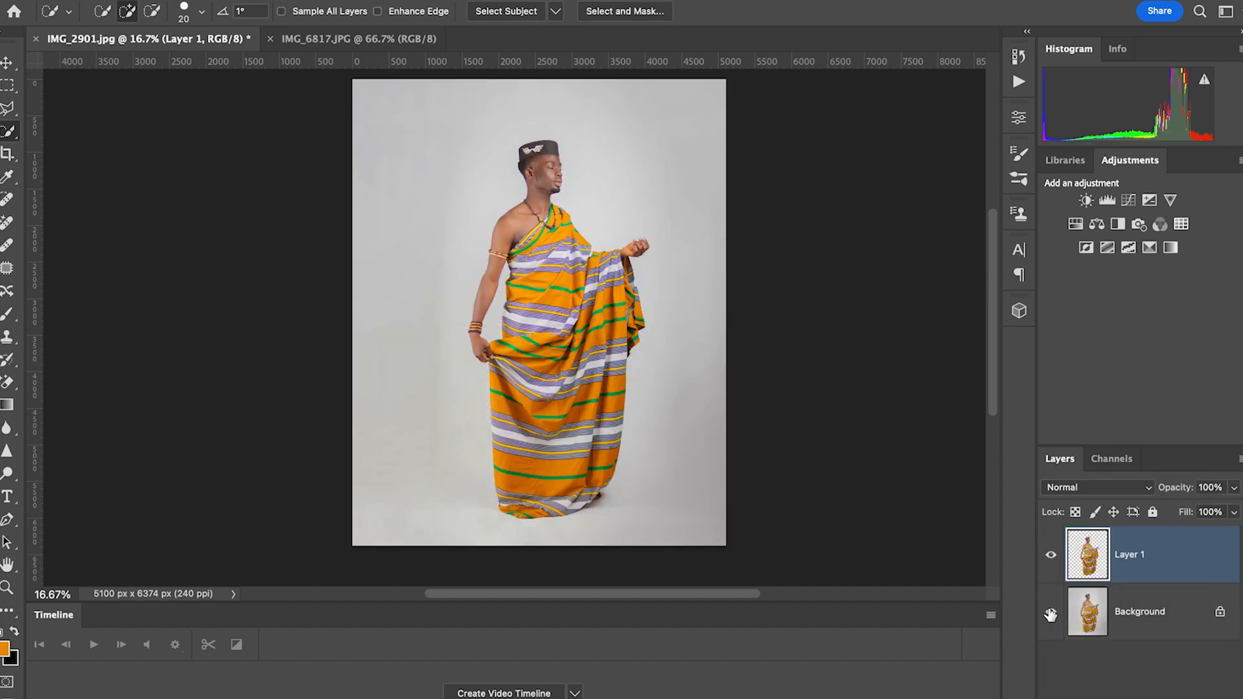
- Make the Background layer beneath the man's cutout the active layer
left_click(1159, 624)
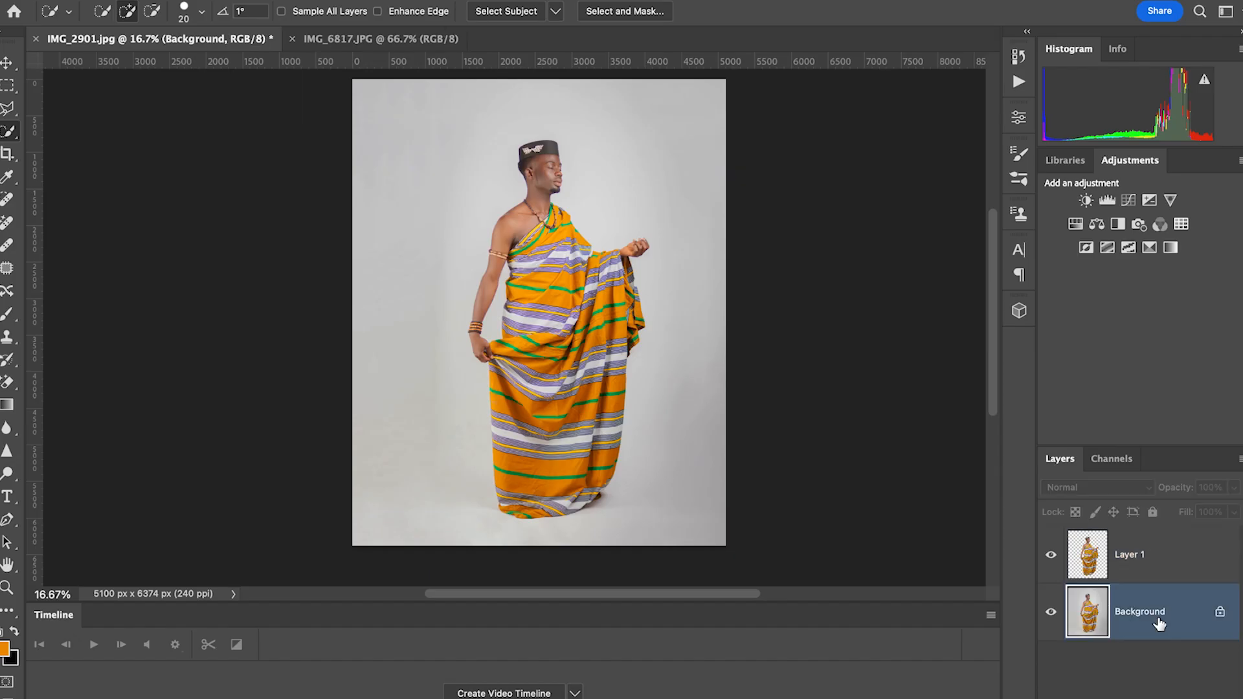
left_click(1118, 562)
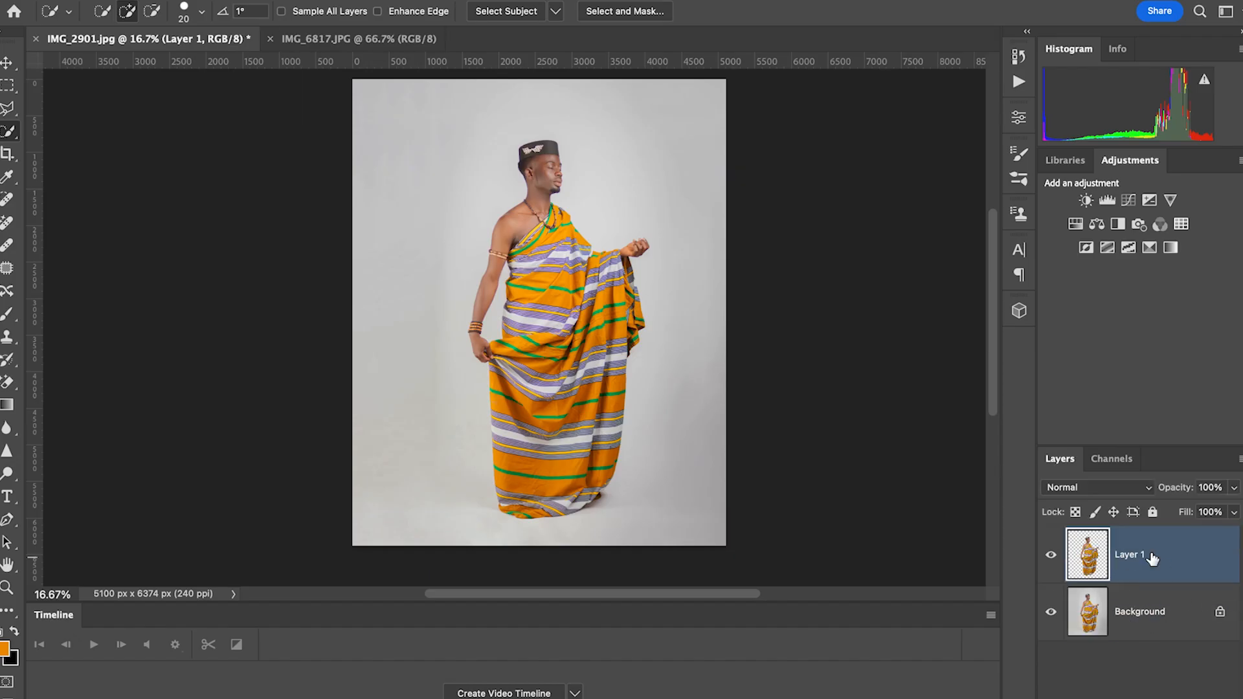
left_click(1147, 623)
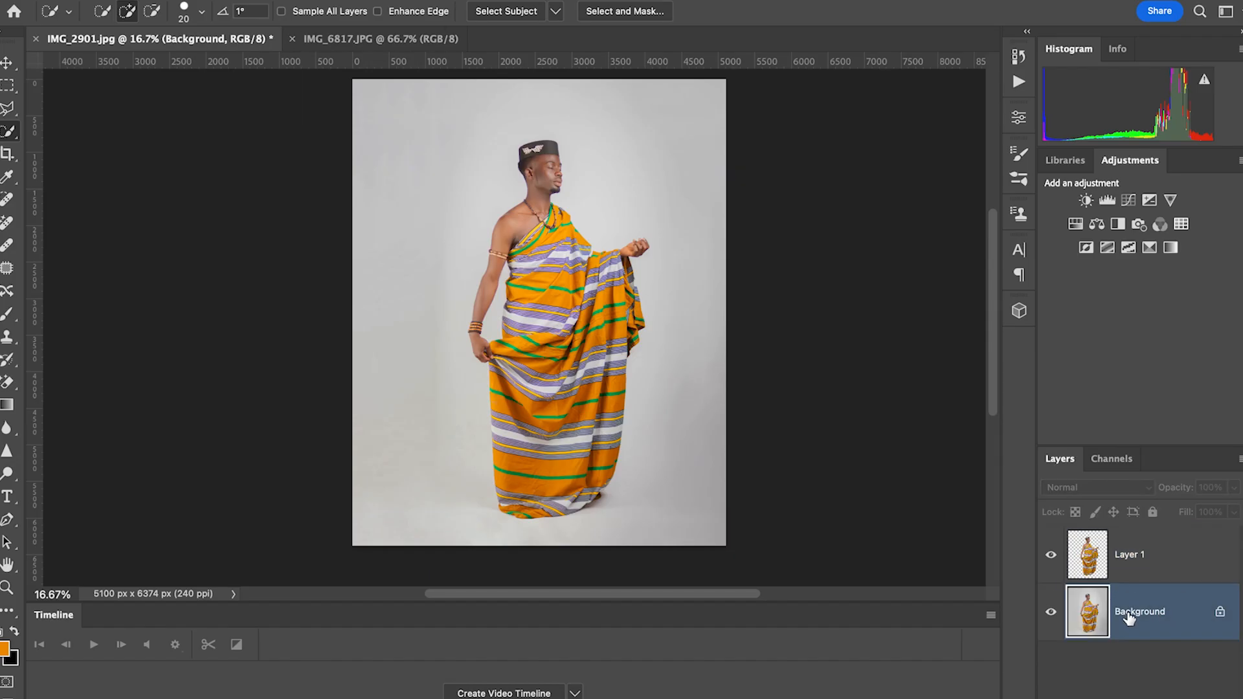
- Copy the entire stone-ring image from IMG_6817.JPG and paste it into IMG_2901.jpg between the Background and the man's cutout
left_click(409, 40)
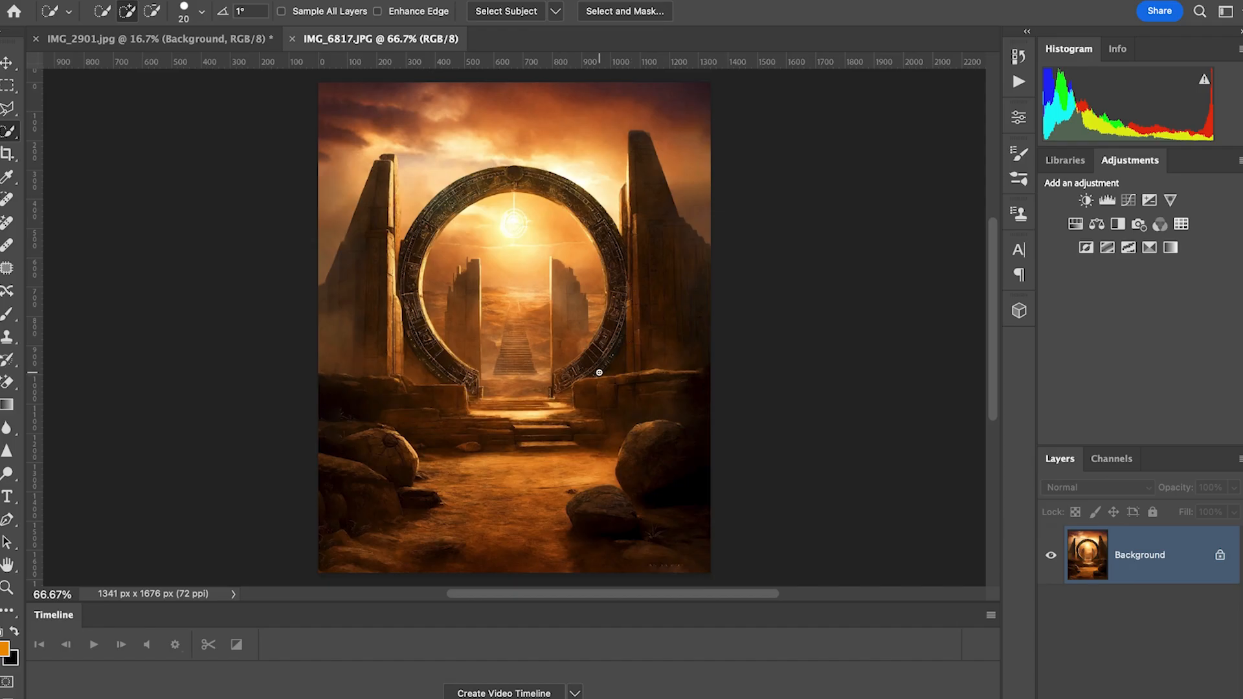
key("super+a")
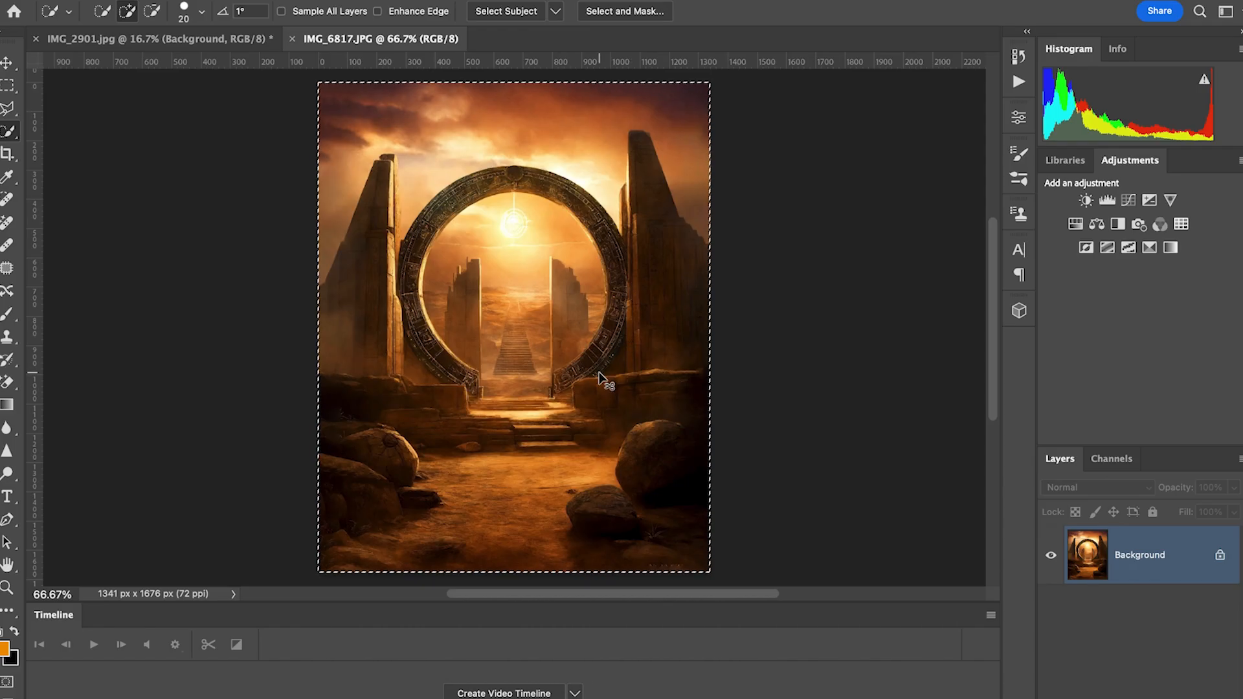
left_click(185, 41)
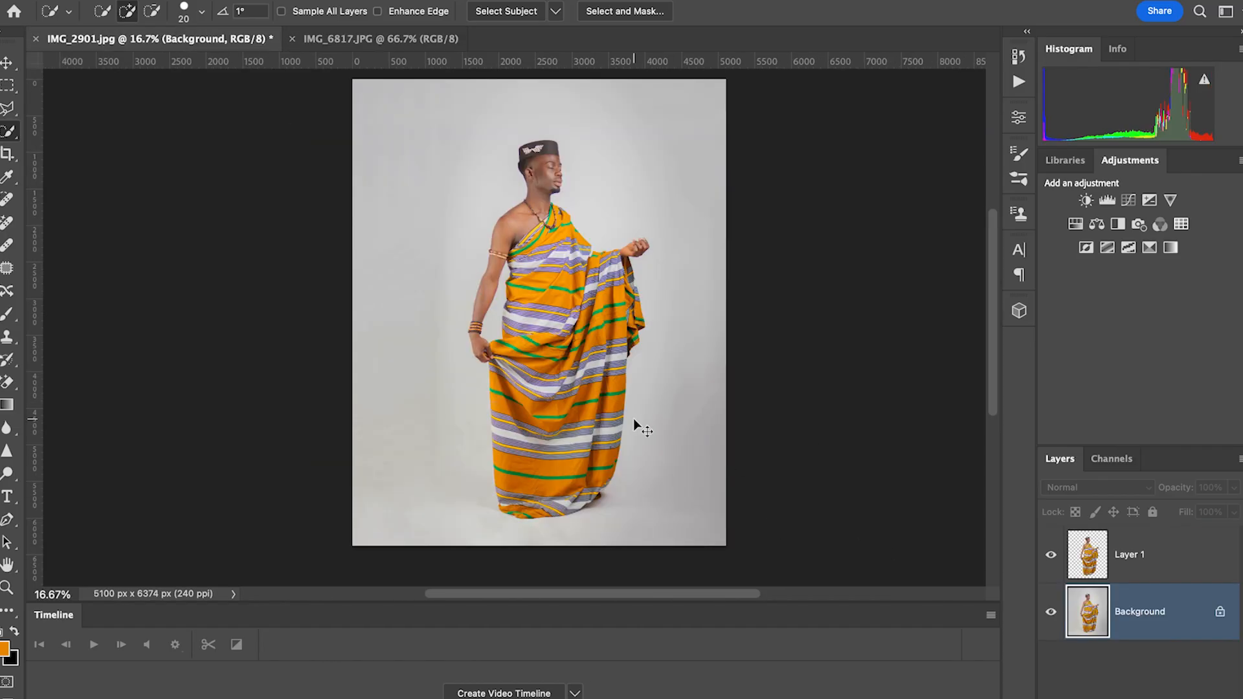
left_click_drag(633, 418, 634, 418)
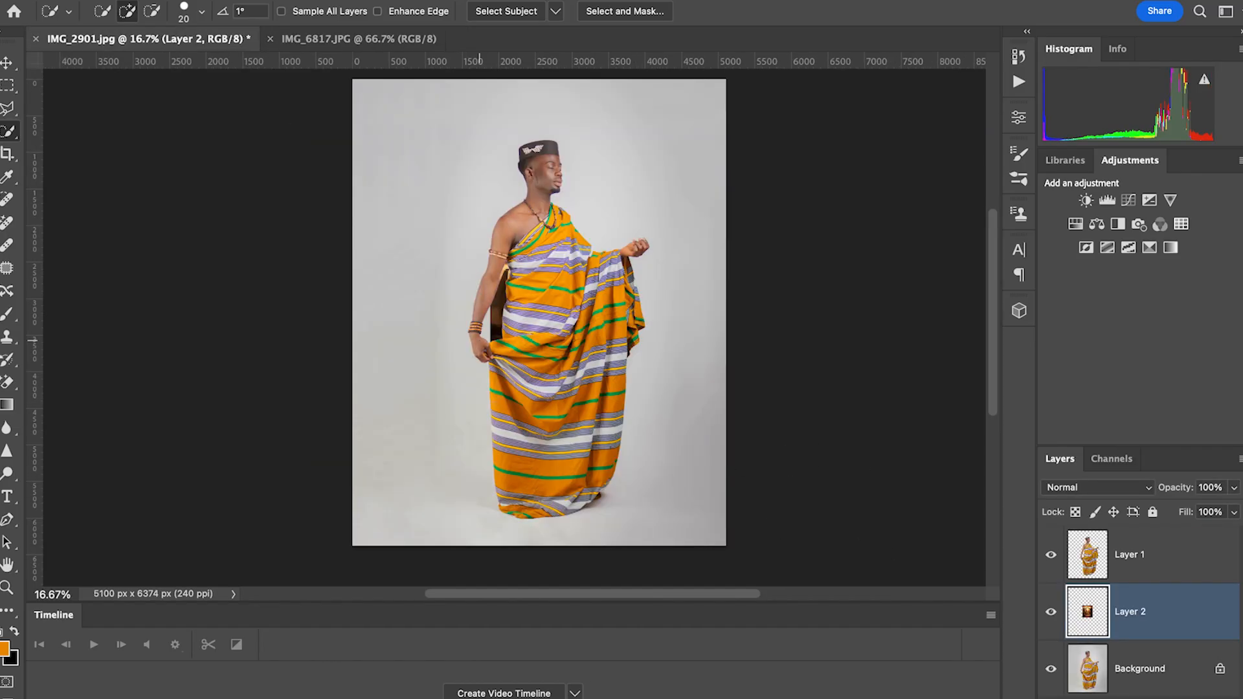
- Scale the pasted stone-ring layer proportionally to fill the whole canvas at 5100 x 6374 px
key("v")
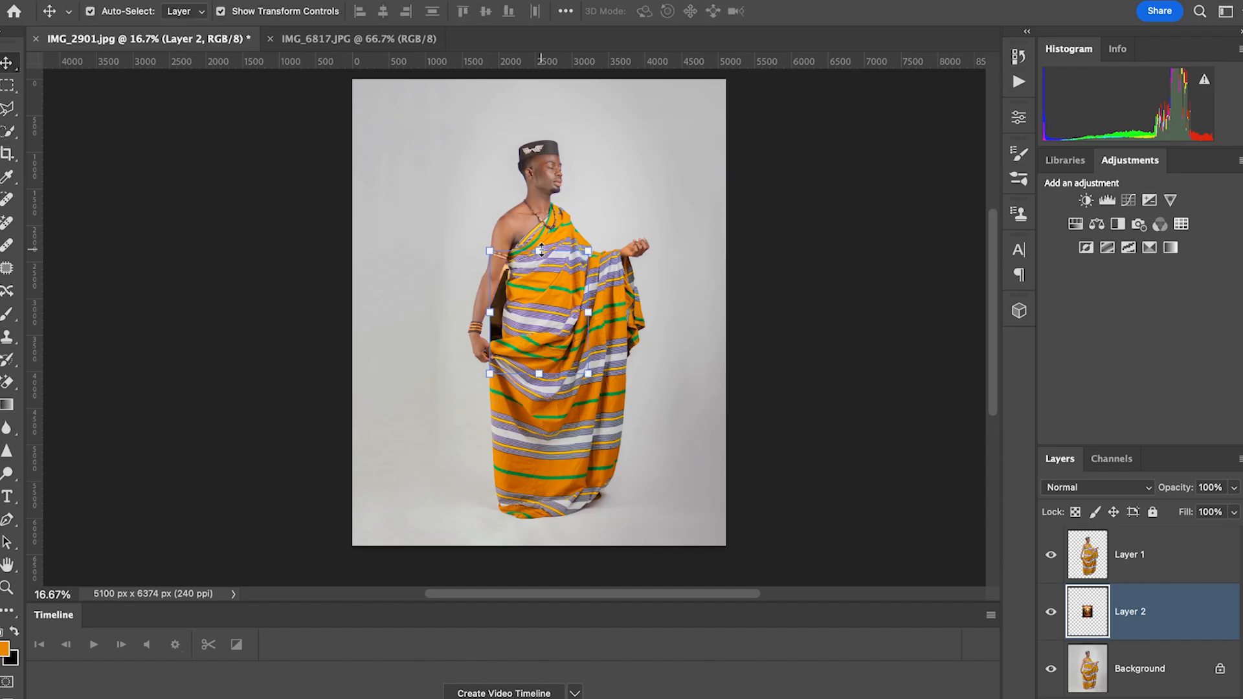
key("ctrl+t")
left_click_drag(541, 250, 549, 78)
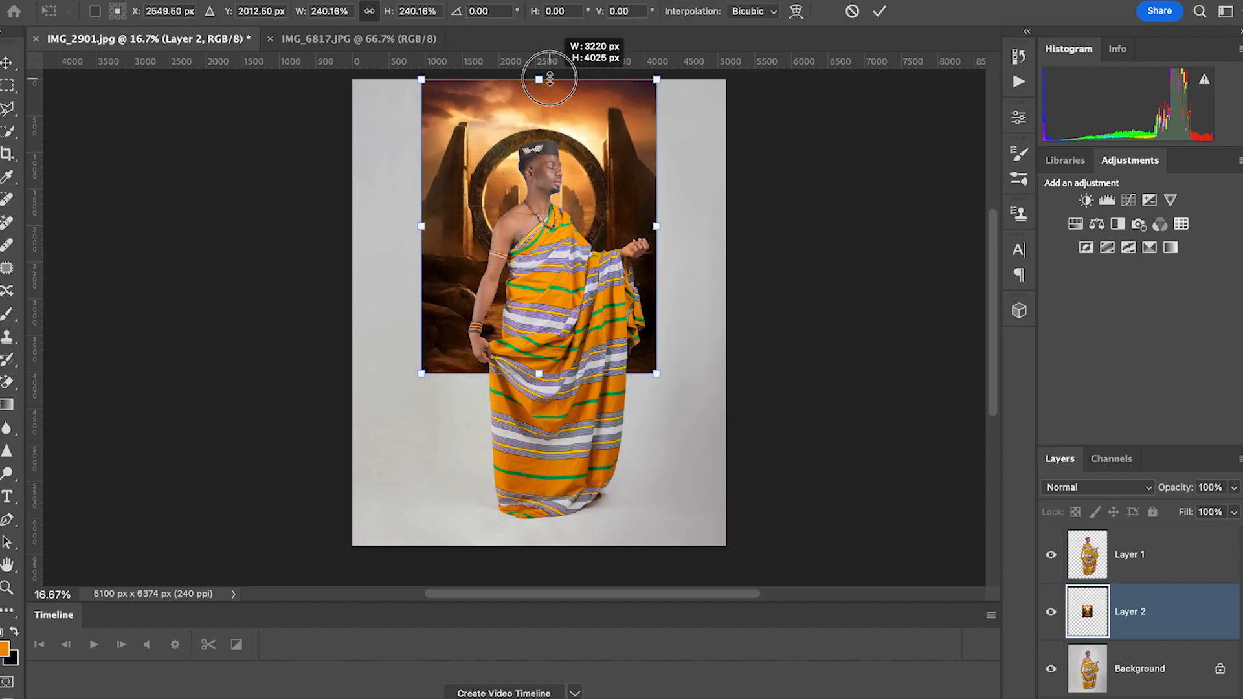
left_click_drag(540, 374, 598, 546)
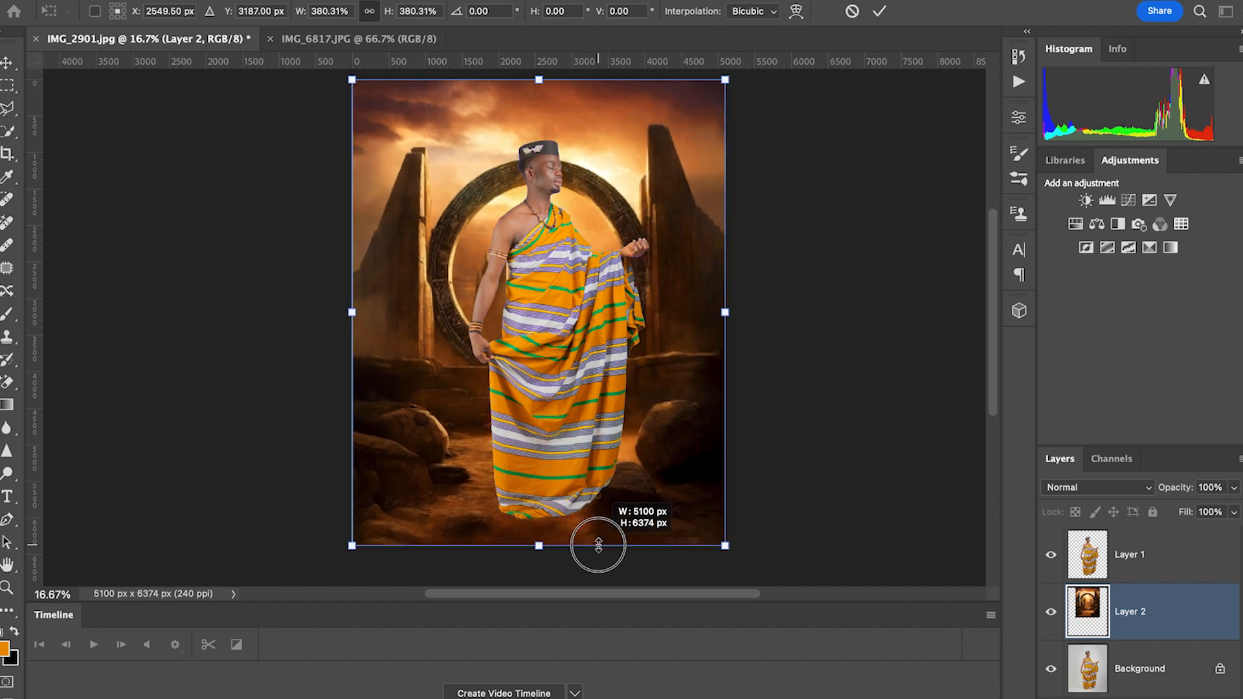
- Reposition and enlarge the stone-ring layer to about 414% so the ring frames the man, and apply the transform
mouse_move(646, 244)
left_mouse_down()
mouse_move(666, 245)
mouse_move(646, 240)
left_mouse_up()
left_click_drag(726, 79, 779, 82)
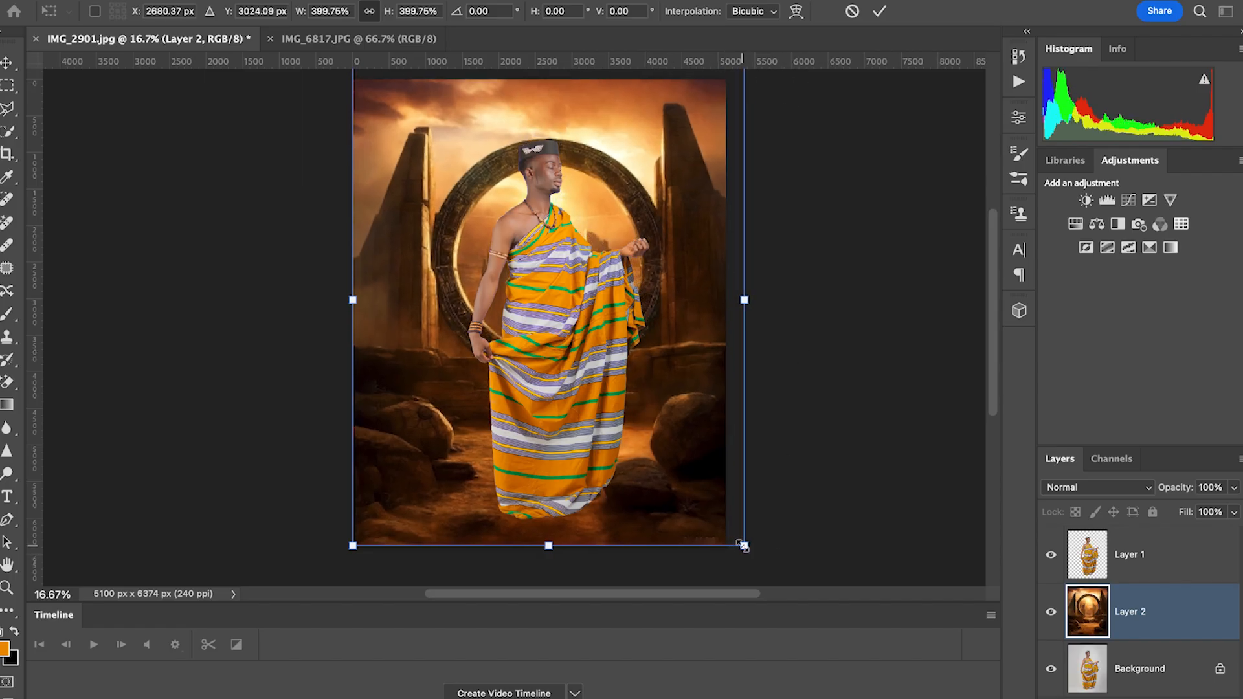
left_click_drag(744, 547, 757, 552)
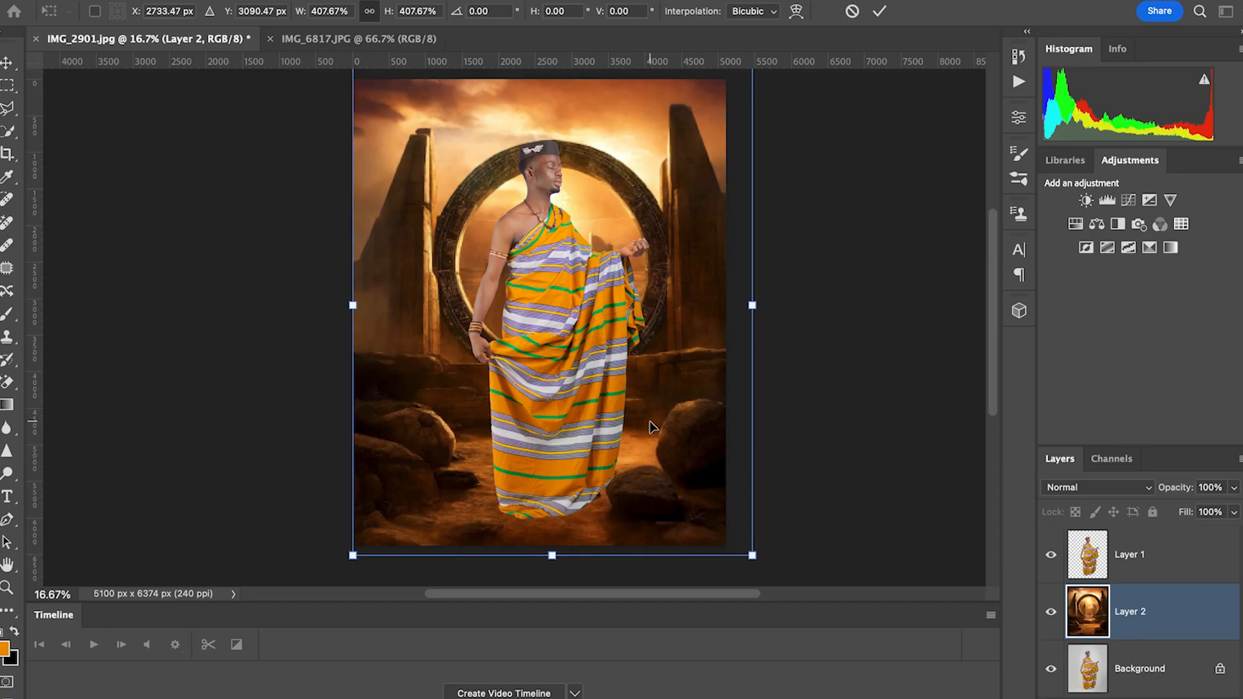
key("super+minus")
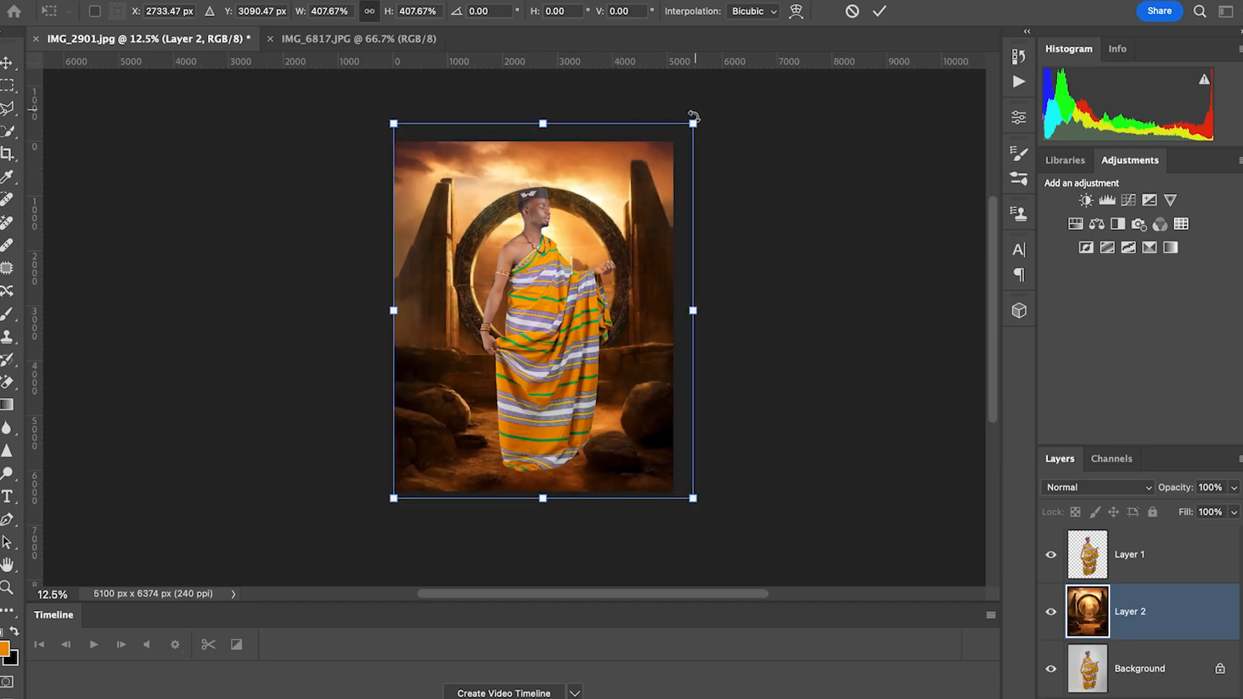
scroll(693, 125, "down", 3)
scroll(685, 203, "up", 3)
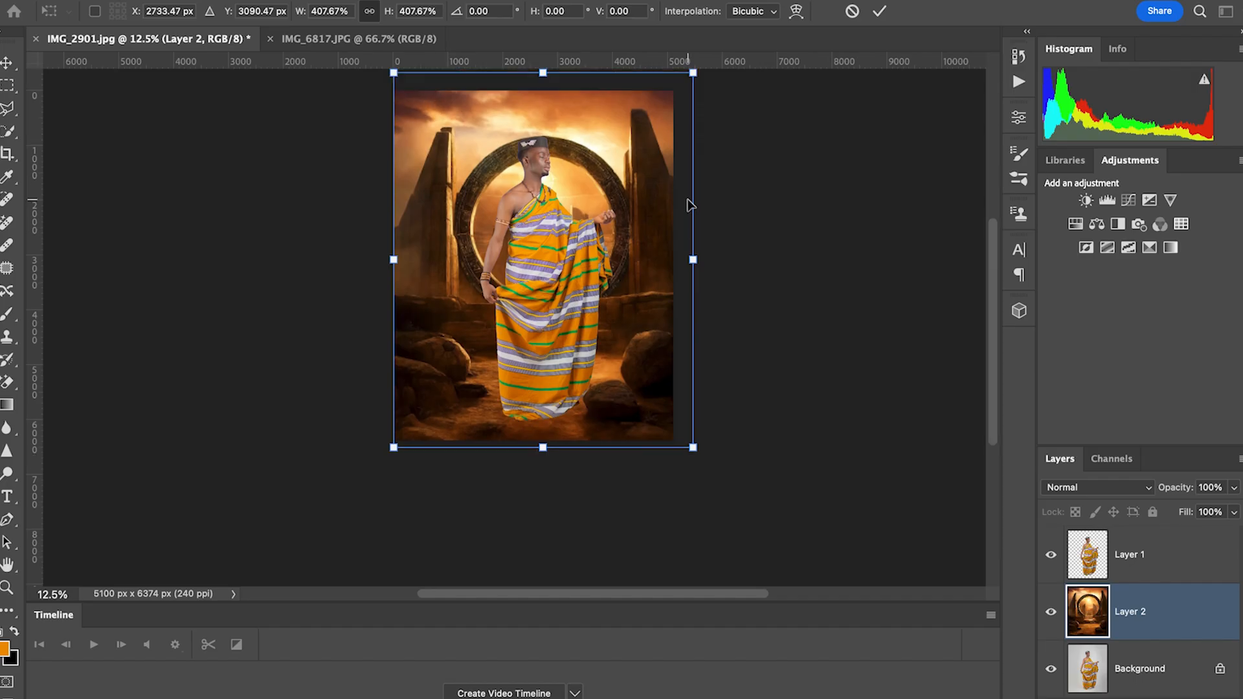
left_click_drag(694, 120, 710, 120)
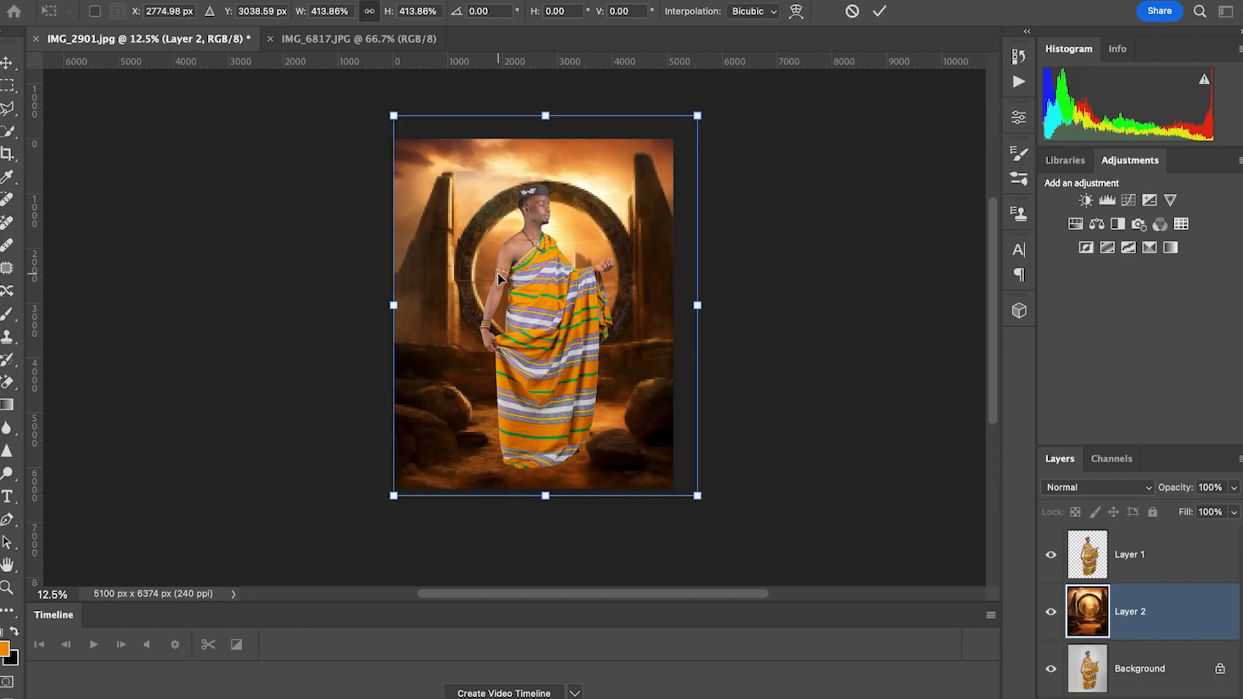
left_click(879, 11)
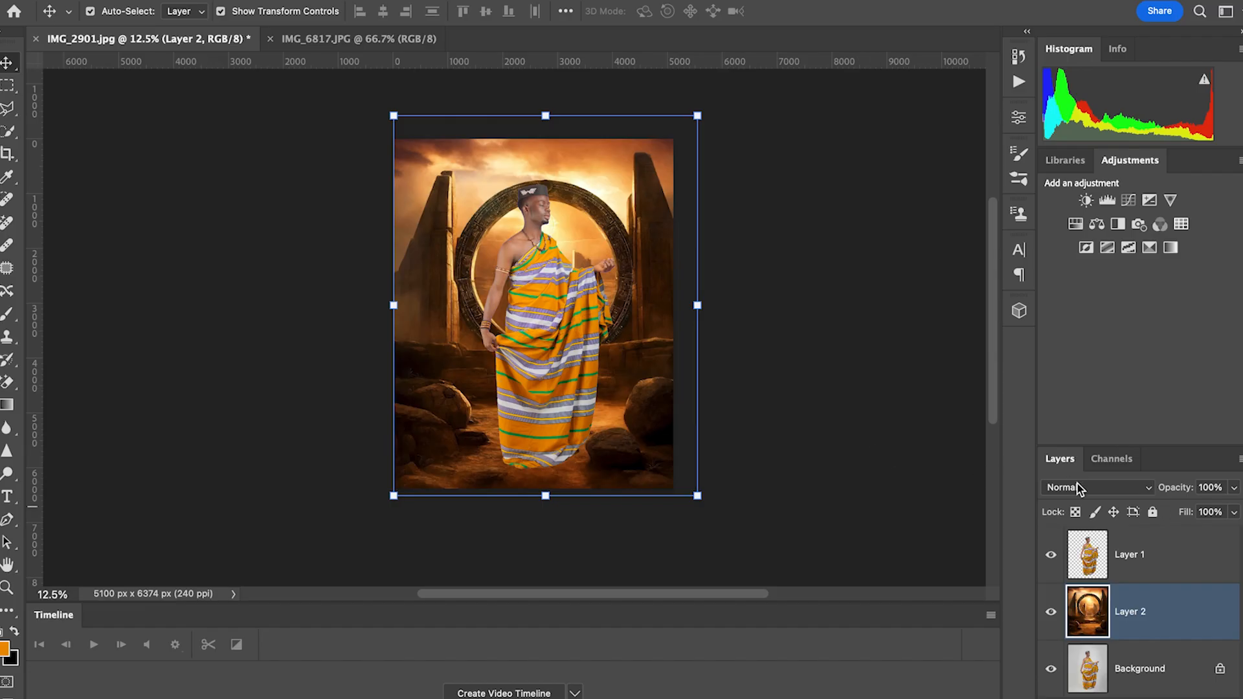
- Preview the available blend modes on the stone-ring layer one by one, from the darkening modes through Hue and Saturation
scroll(1077, 484, "down", 3)
scroll(530, 355, "up", 3)
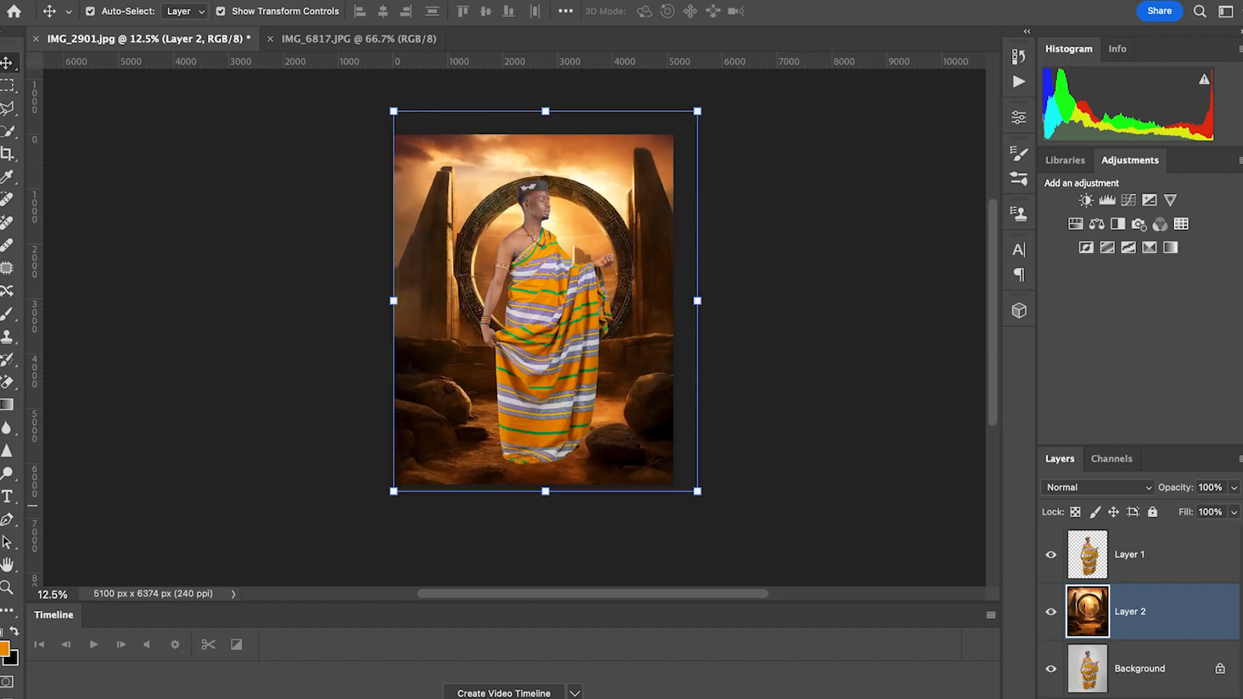
left_click(1103, 487)
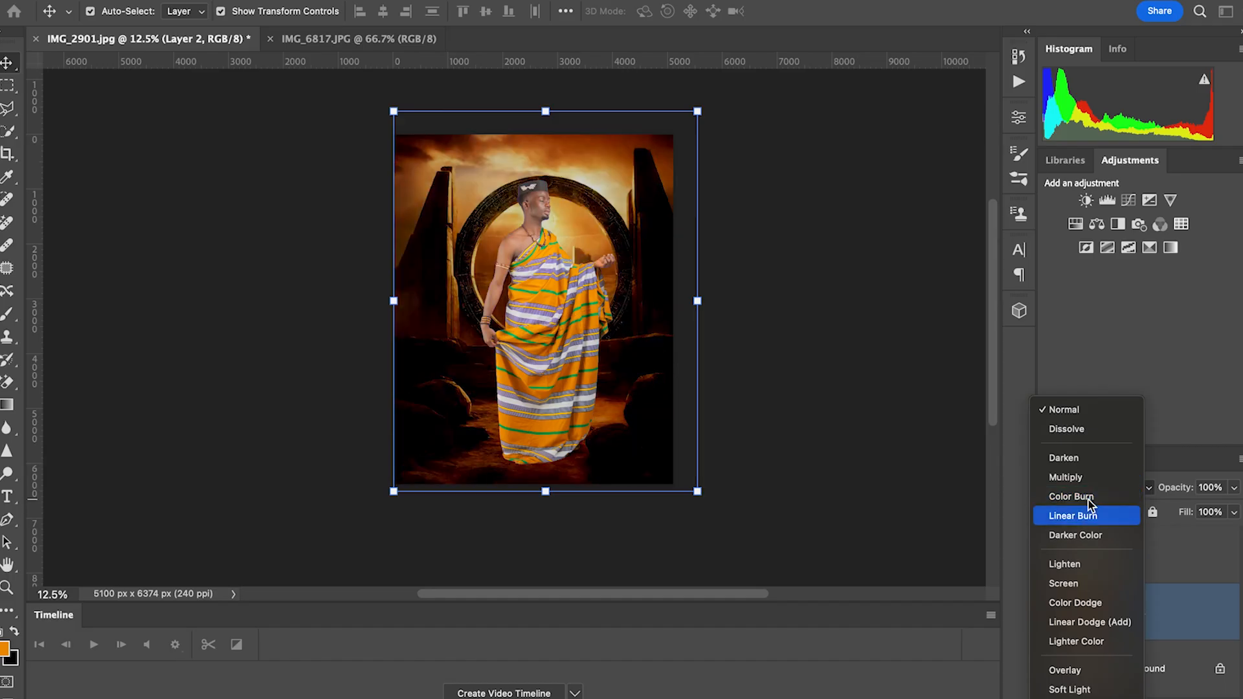
key("Down")
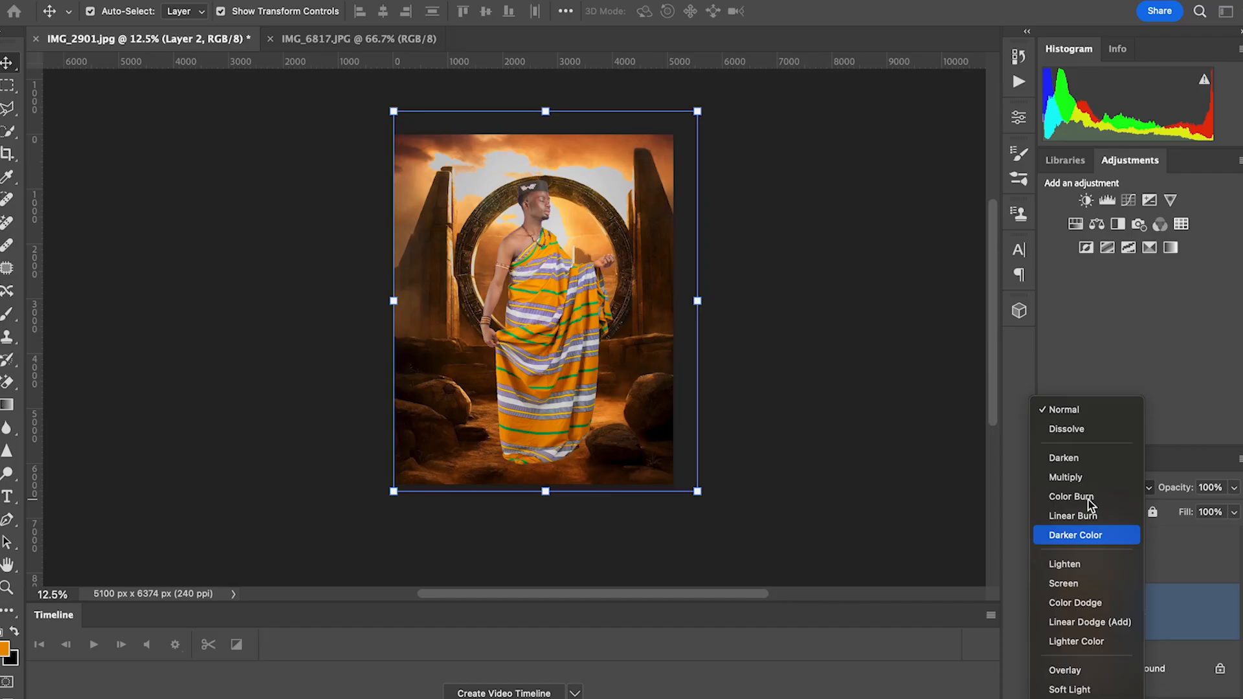
key("Down")
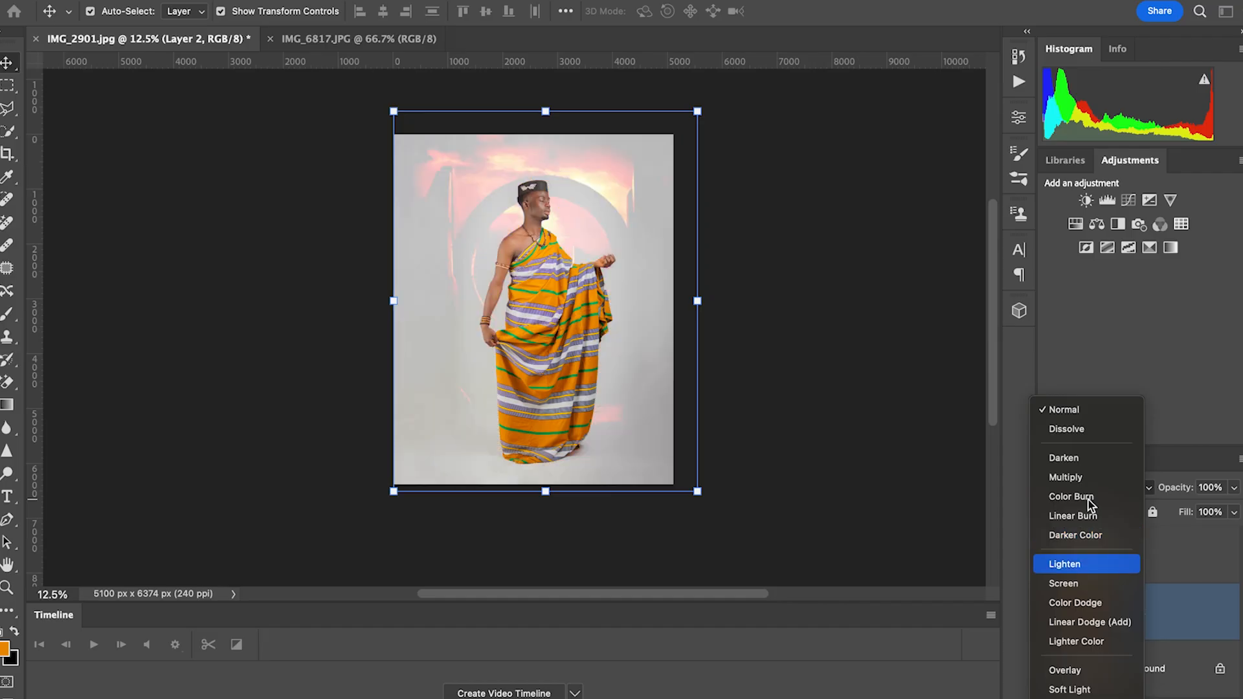
key("Down")
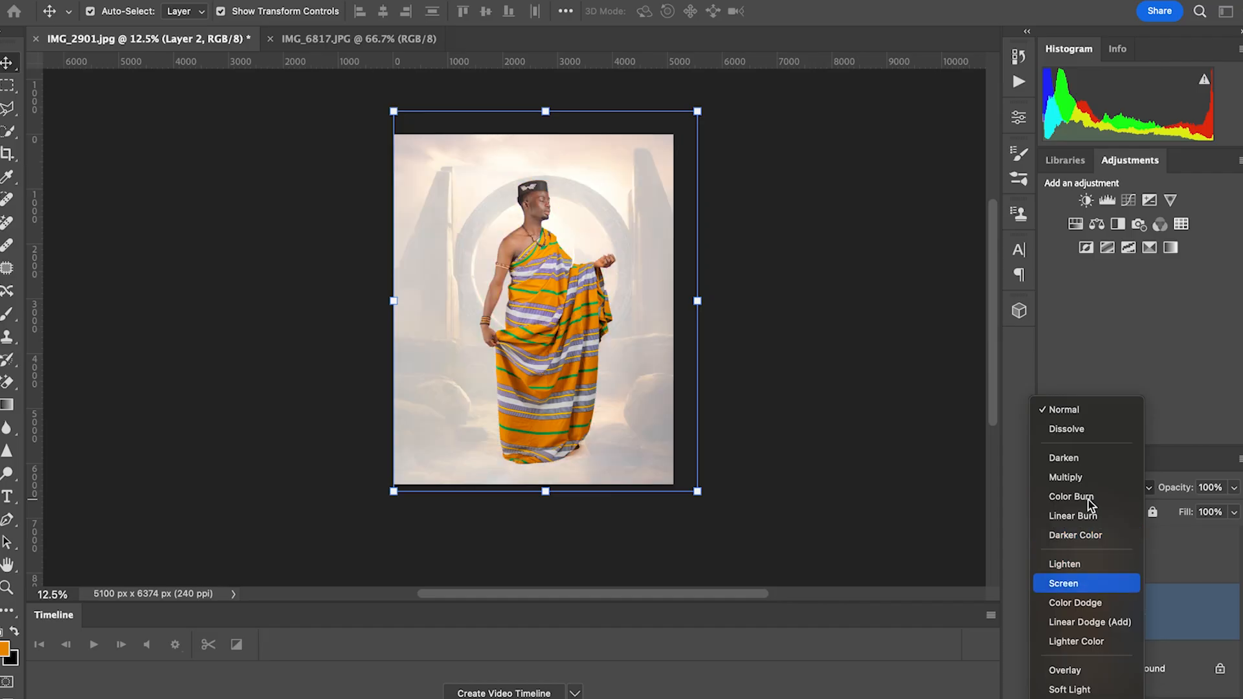
key("Down")
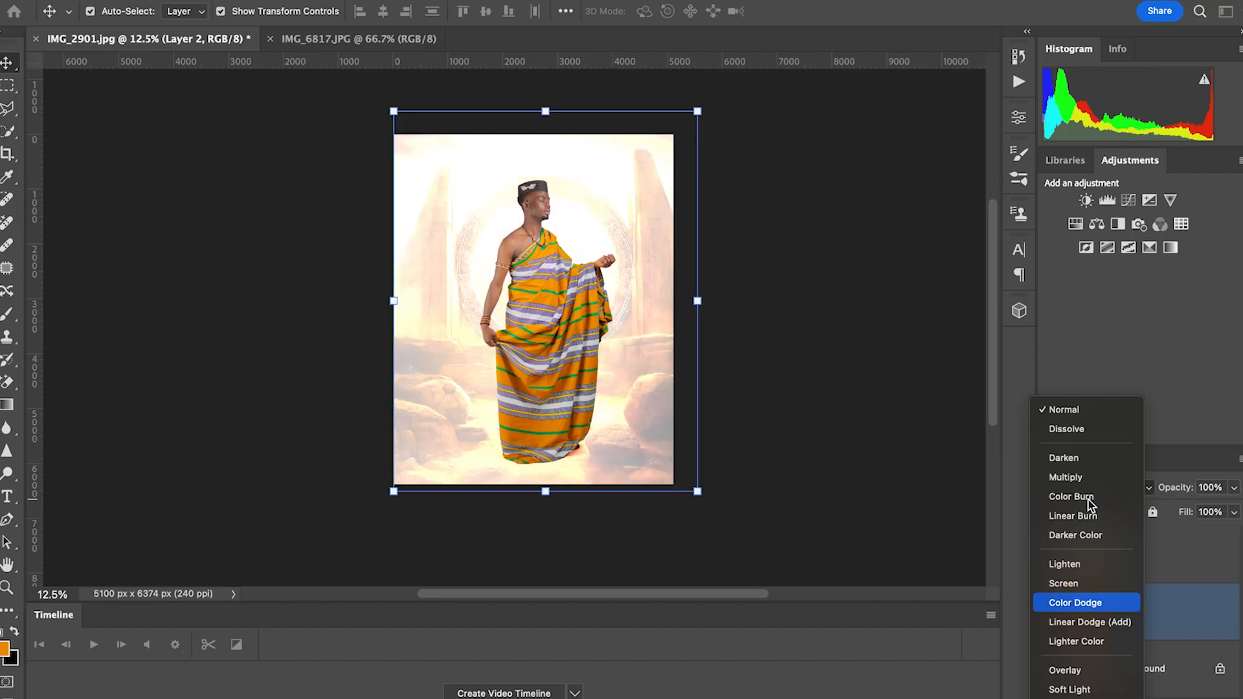
key("Down")
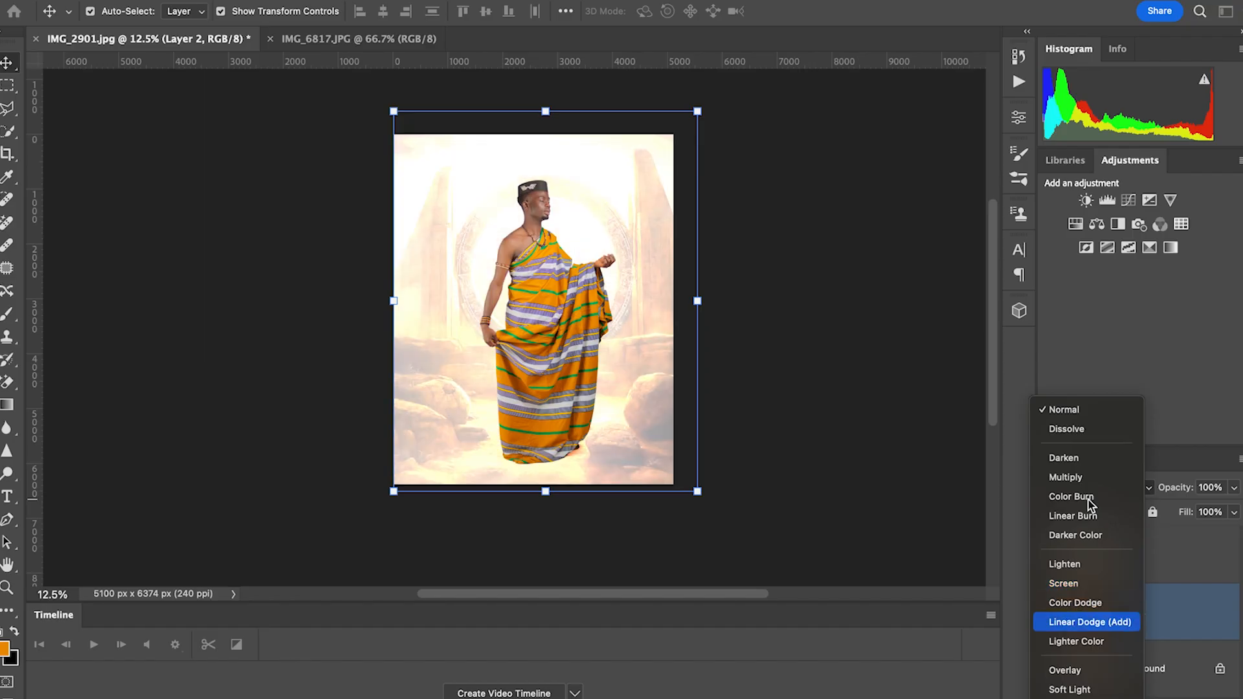
key("Down")
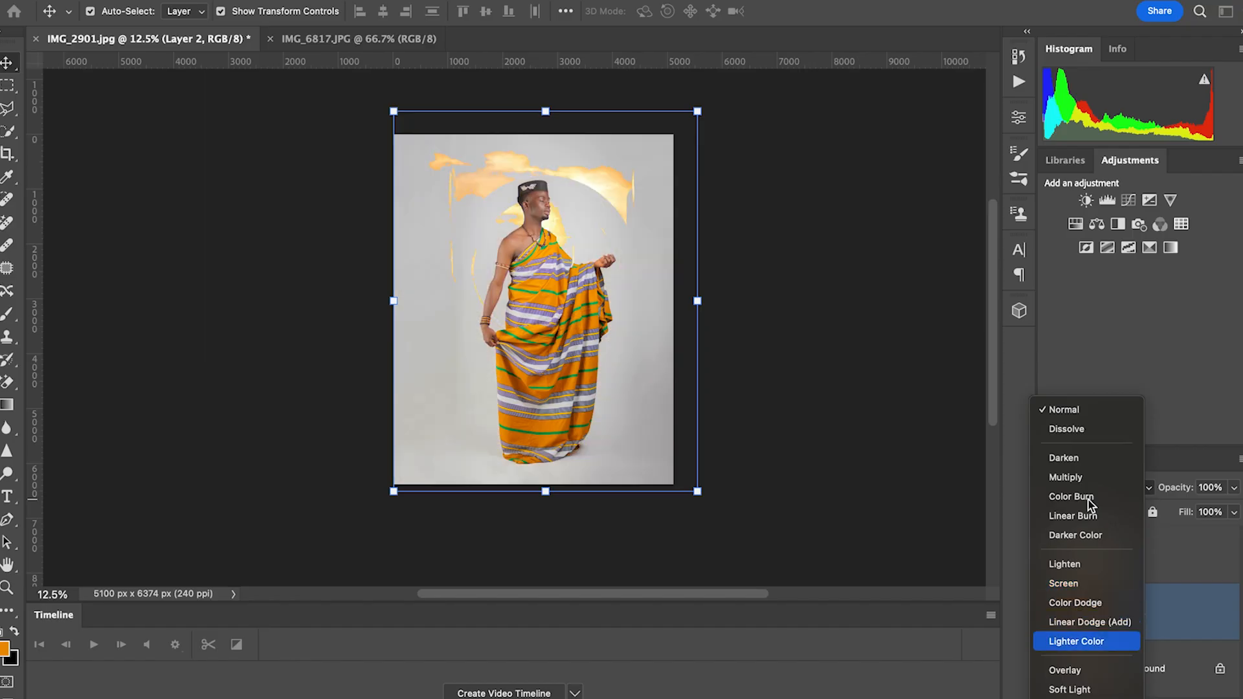
key("Down")
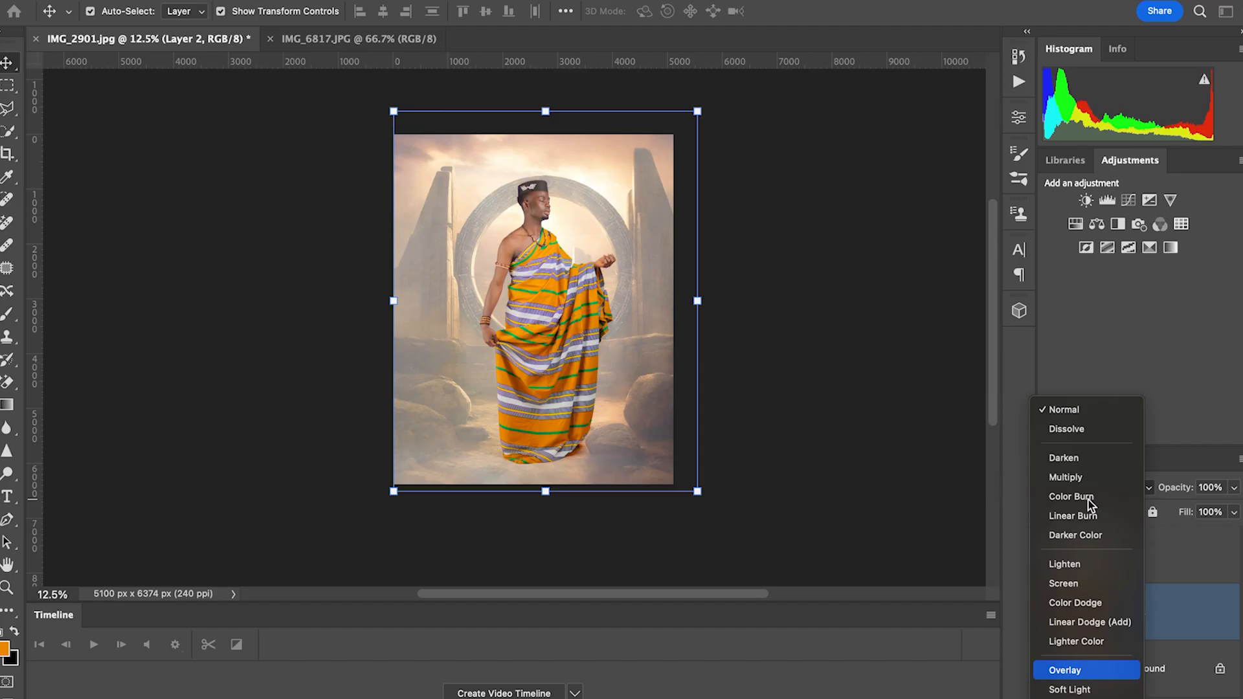
key("Down")
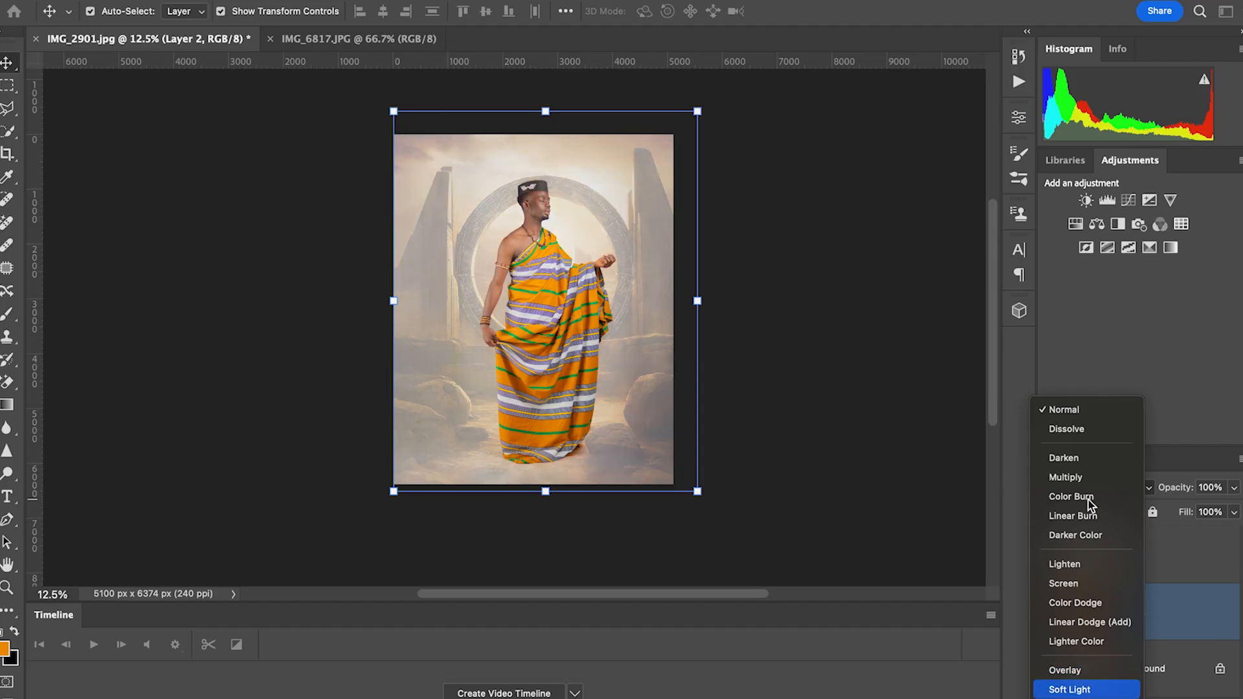
key("Down")
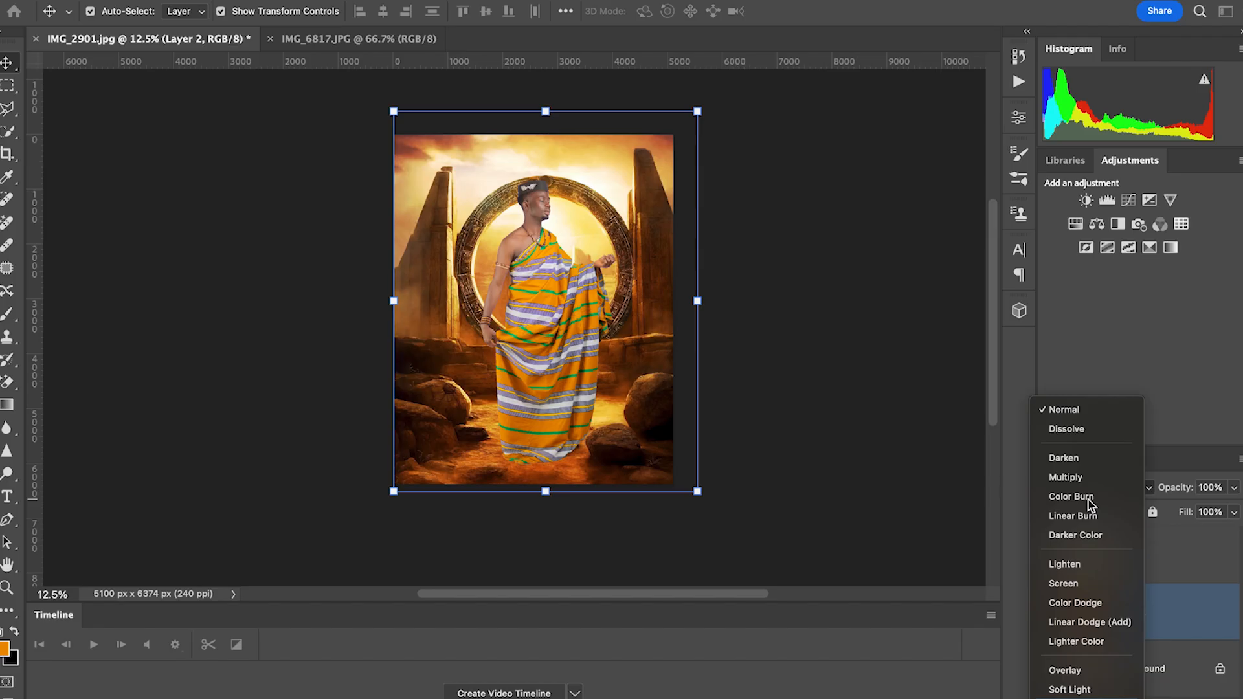
key("Down")
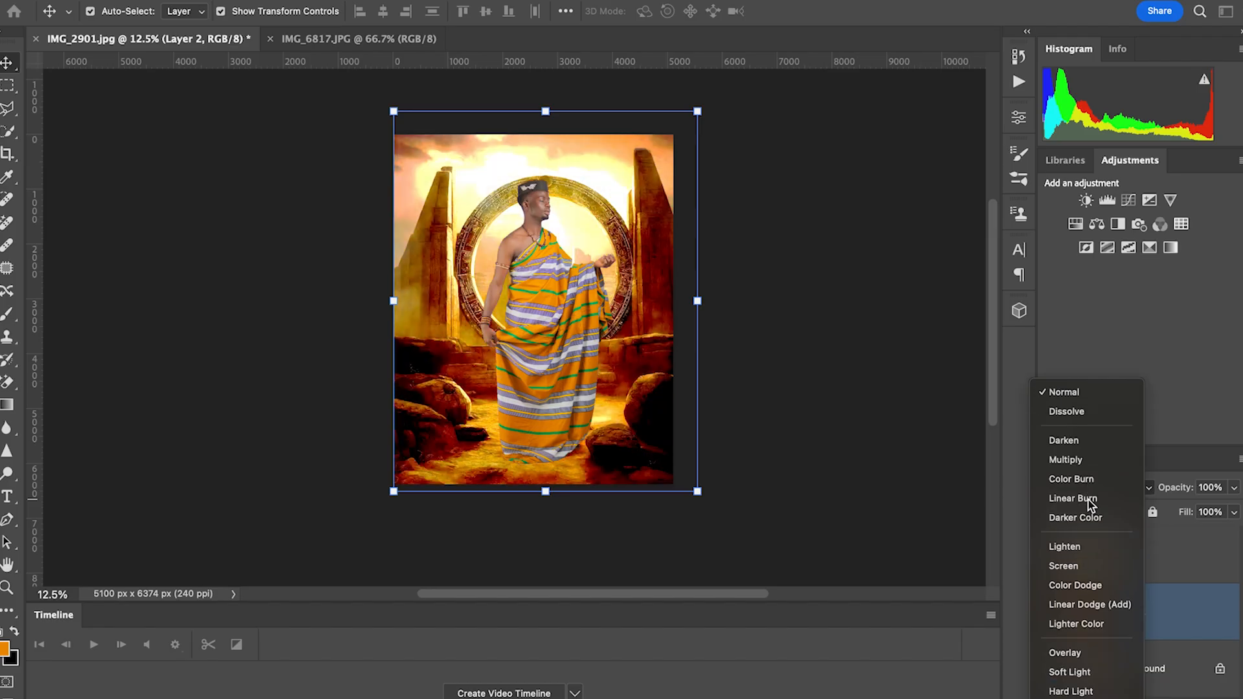
key("Down")
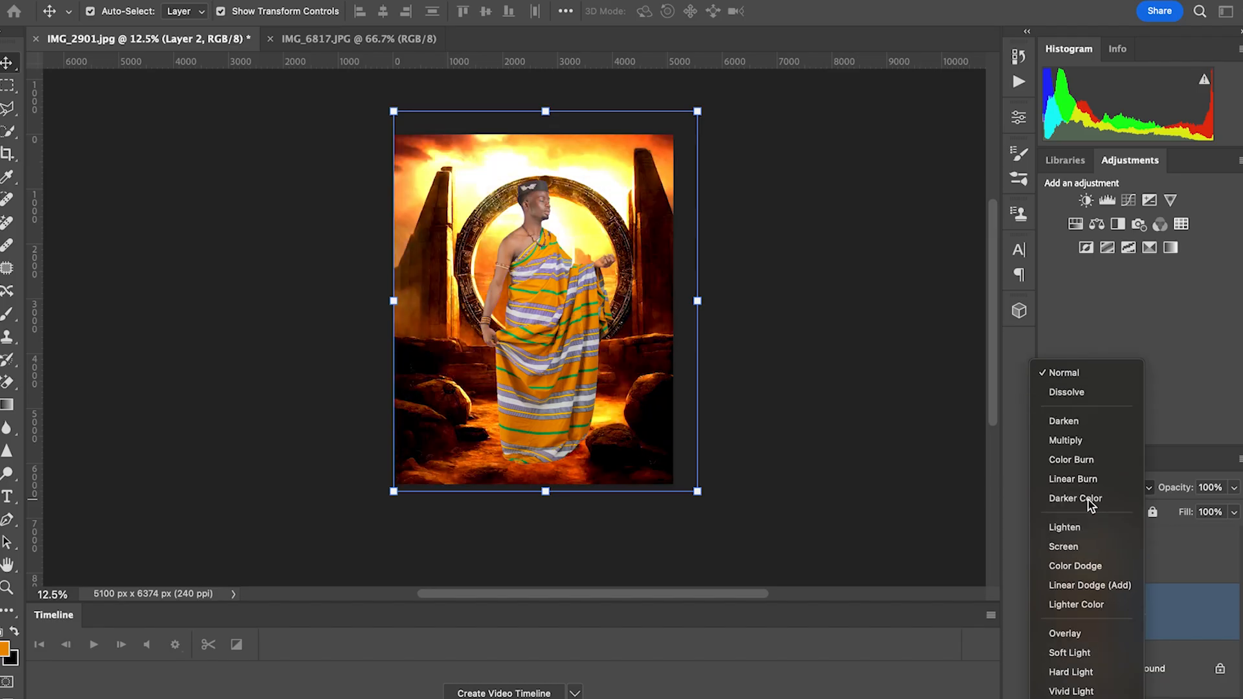
key("Down")
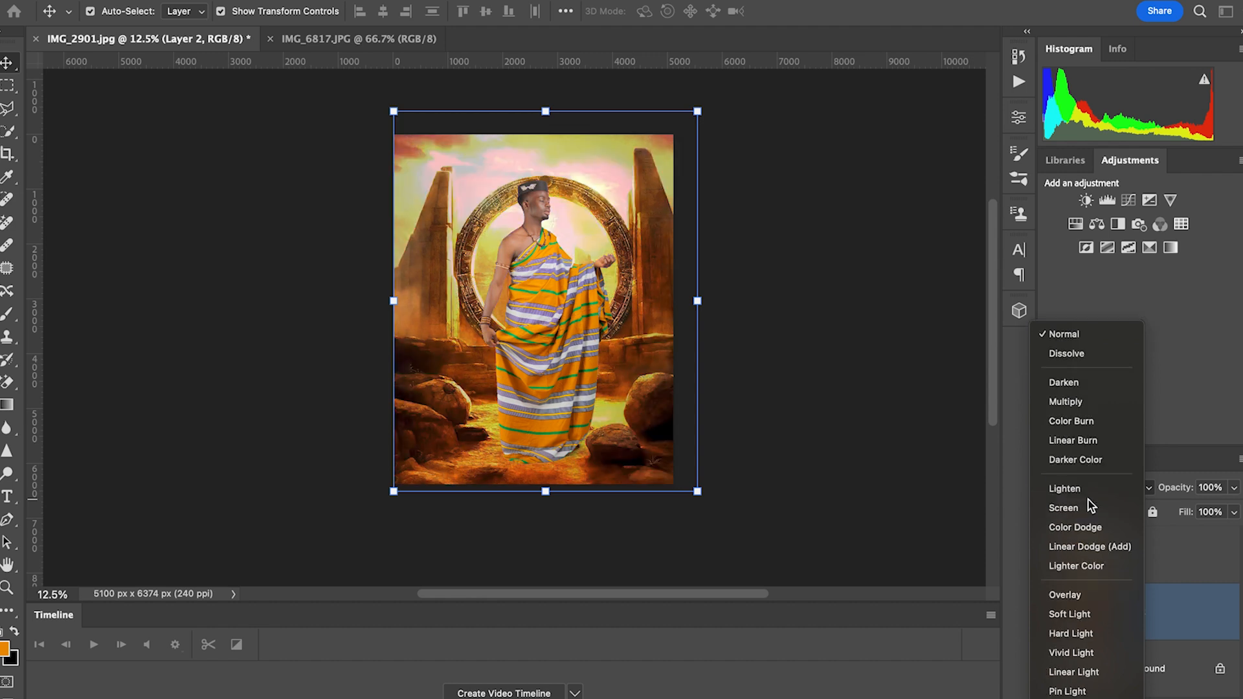
key("Down")
scroll(1089, 499, "down", 2)
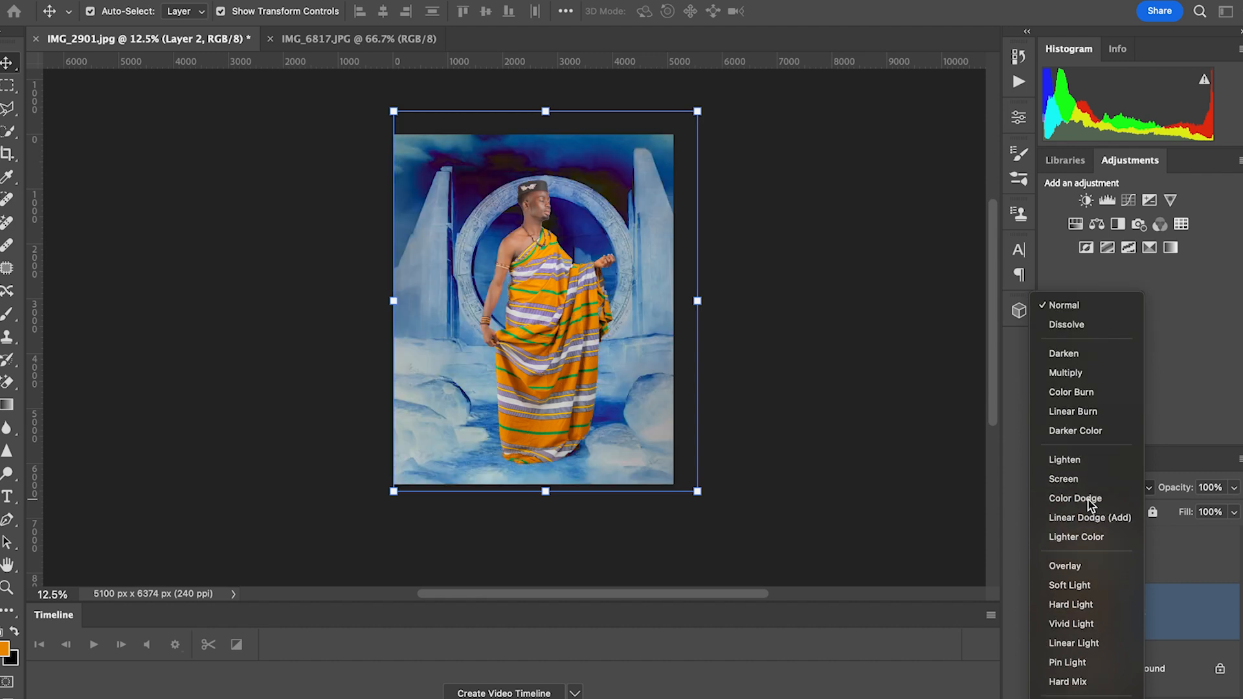
scroll(1089, 499, "down", 1)
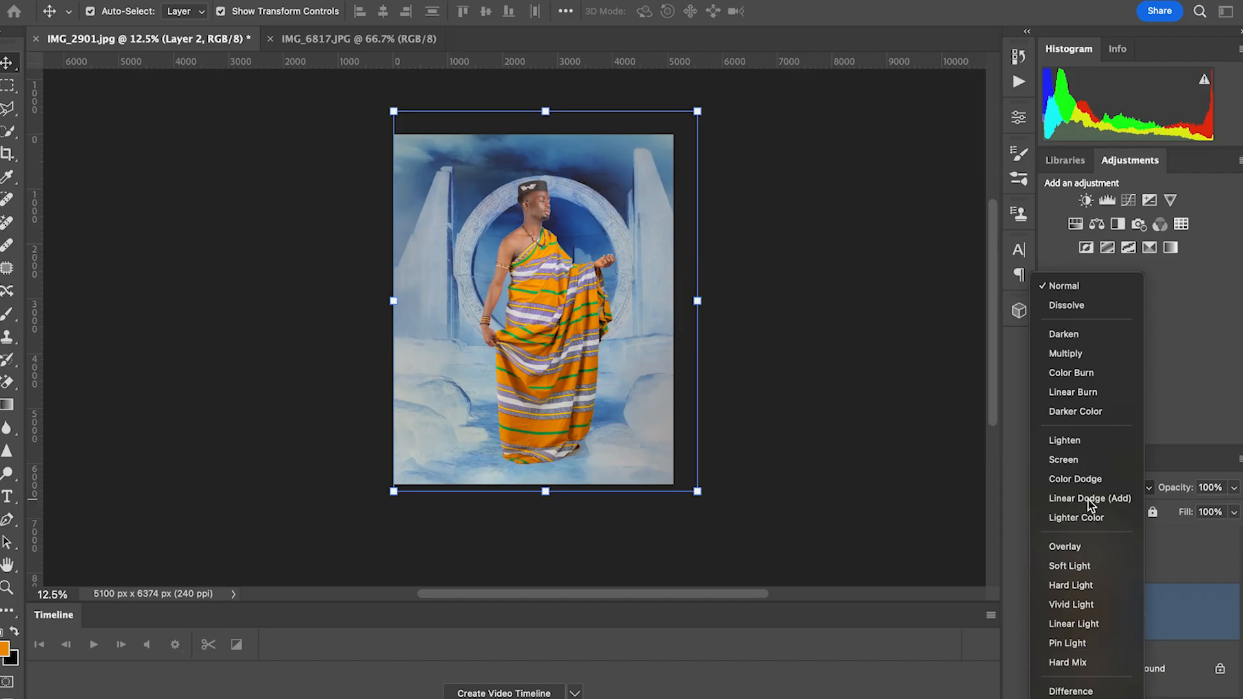
scroll(1089, 499, "down", 1)
scroll(1089, 500, "down", 1)
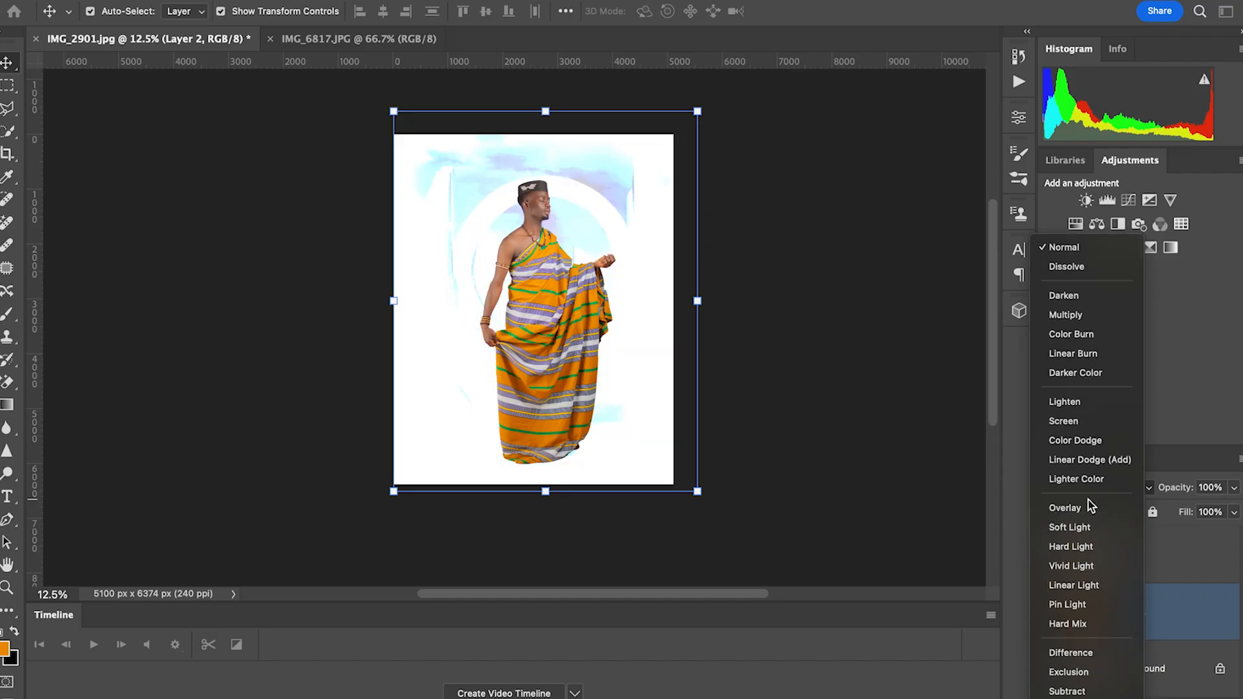
scroll(1090, 500, "down", 2)
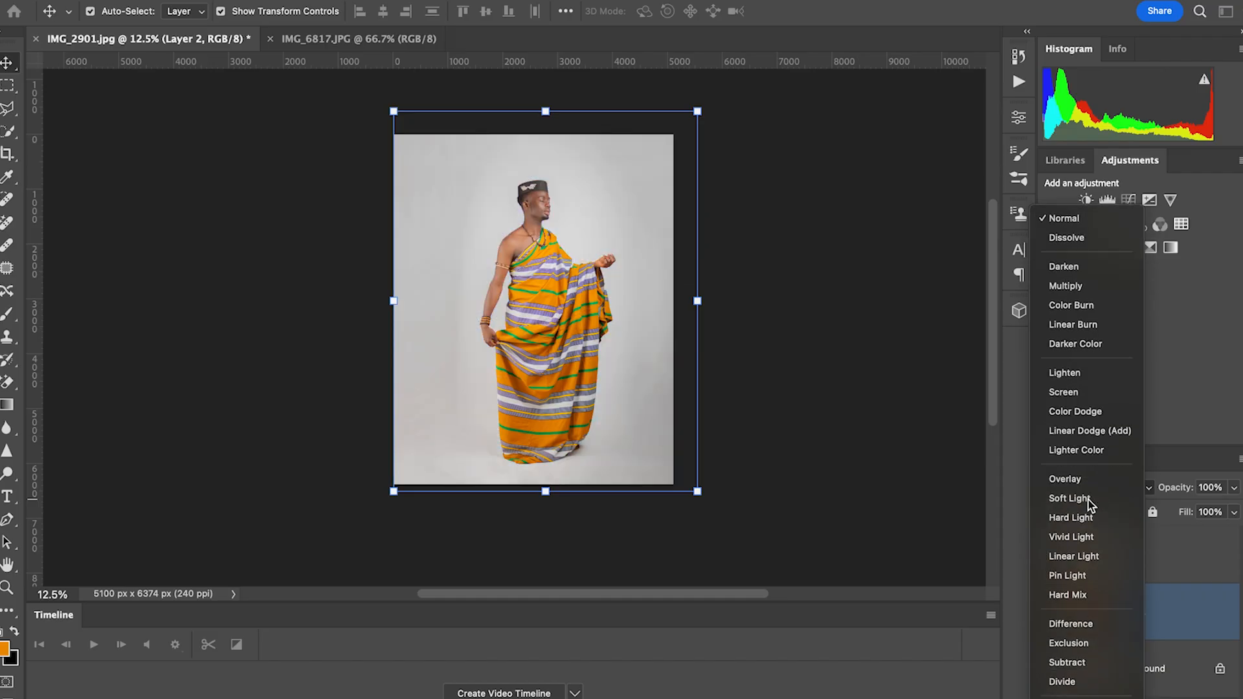
scroll(1092, 504, "down", 1)
scroll(1091, 504, "down", 1)
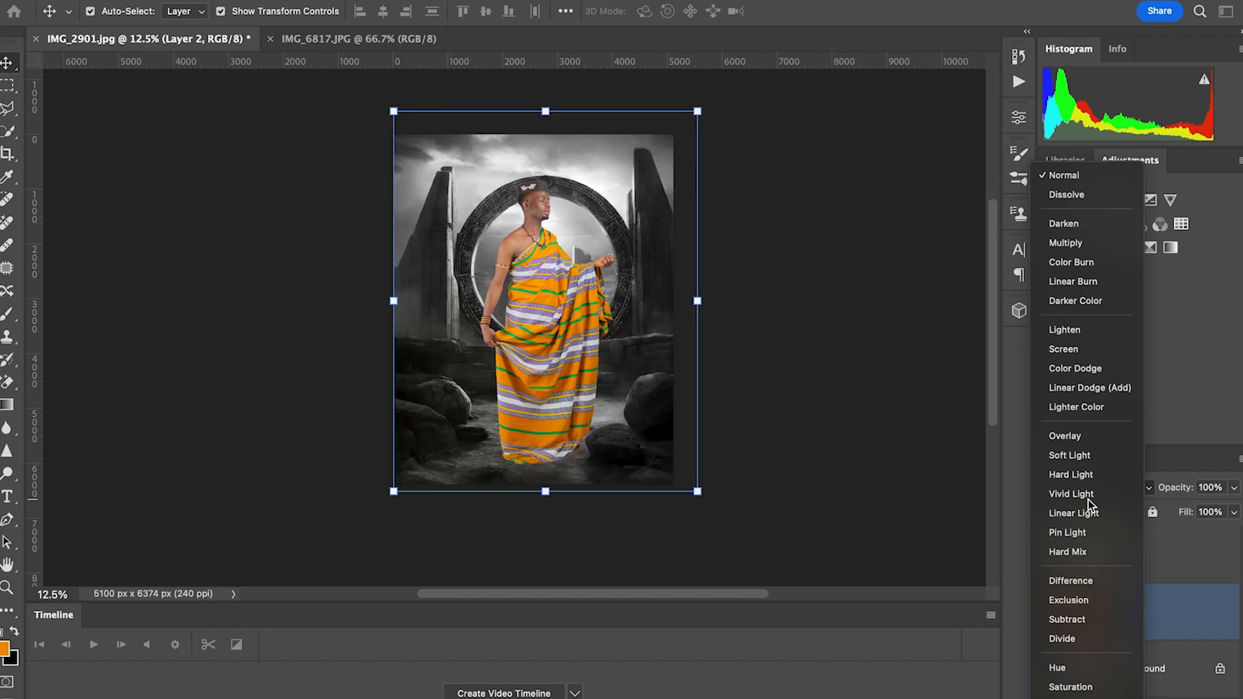
- Set the stone-ring layer's blend mode to Multiply and compare the composite with that layer hidden and shown
key("Up")
key("Up")
key("Up")
key("Up")
key("Up")
key("Up")
key("Up")
key("Up")
key("Up")
key("Up")
key("Up")
key("Up")
key("Up")
key("Up")
key("Up")
key("Up")
key("Up")
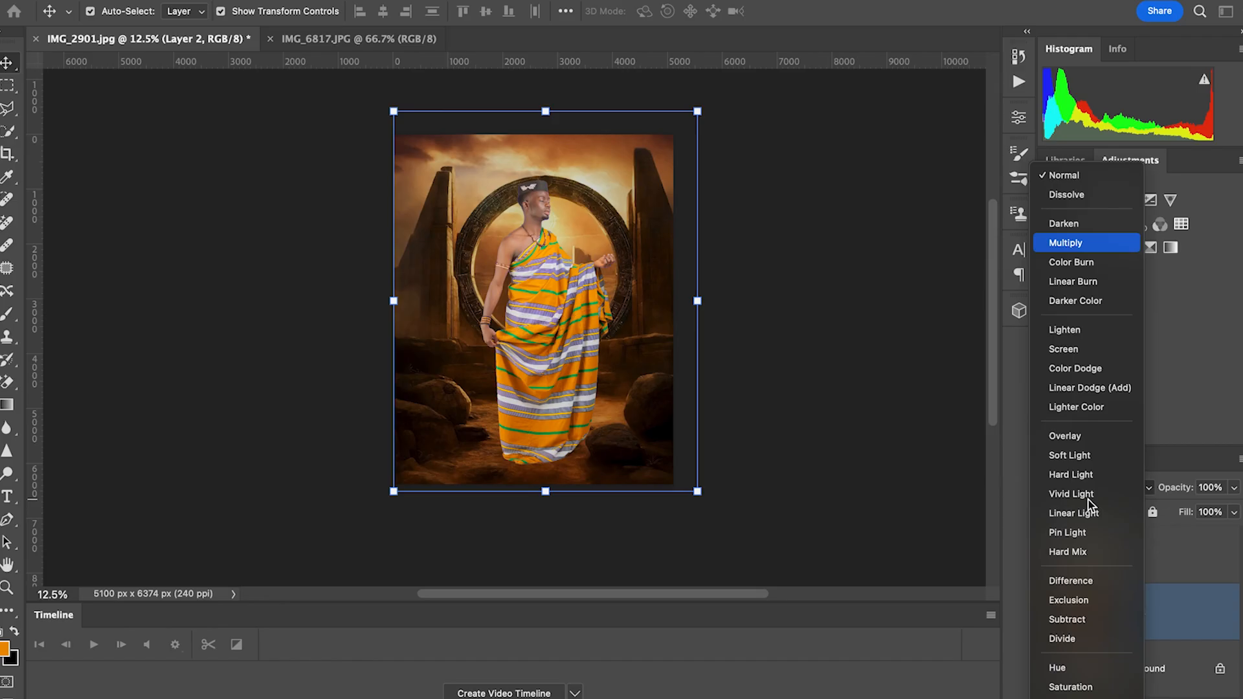
left_click(1075, 244)
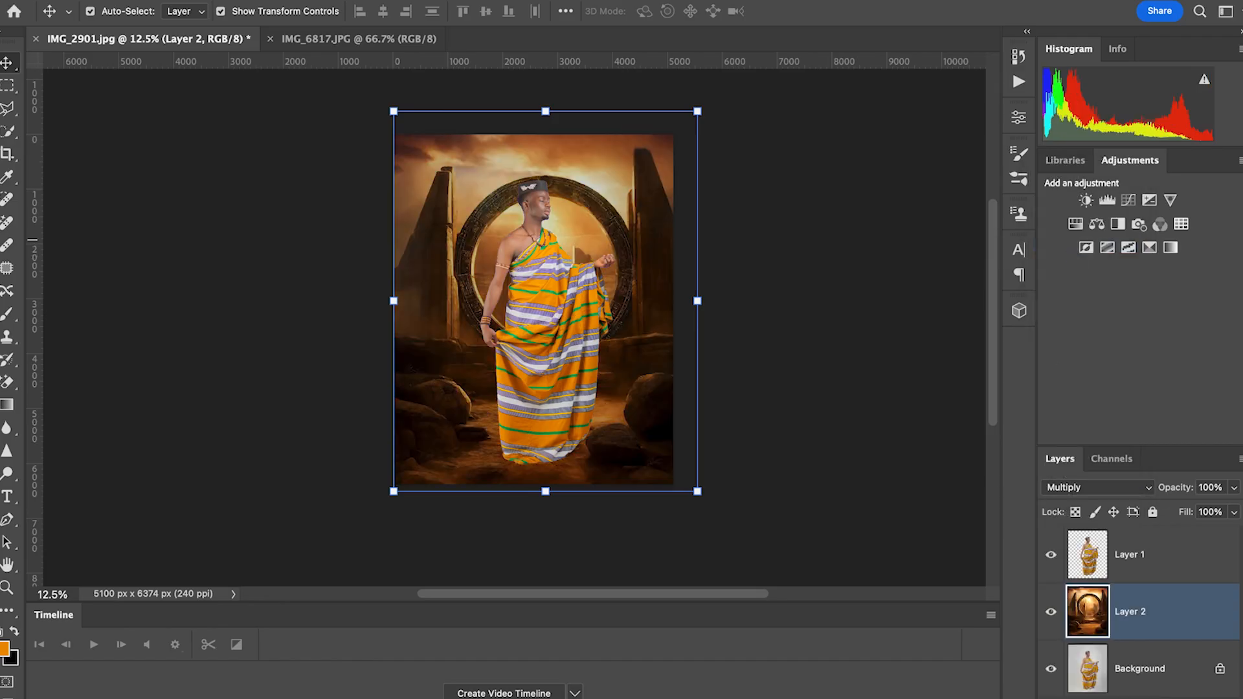
left_click(1051, 611)
left_click(1051, 611)
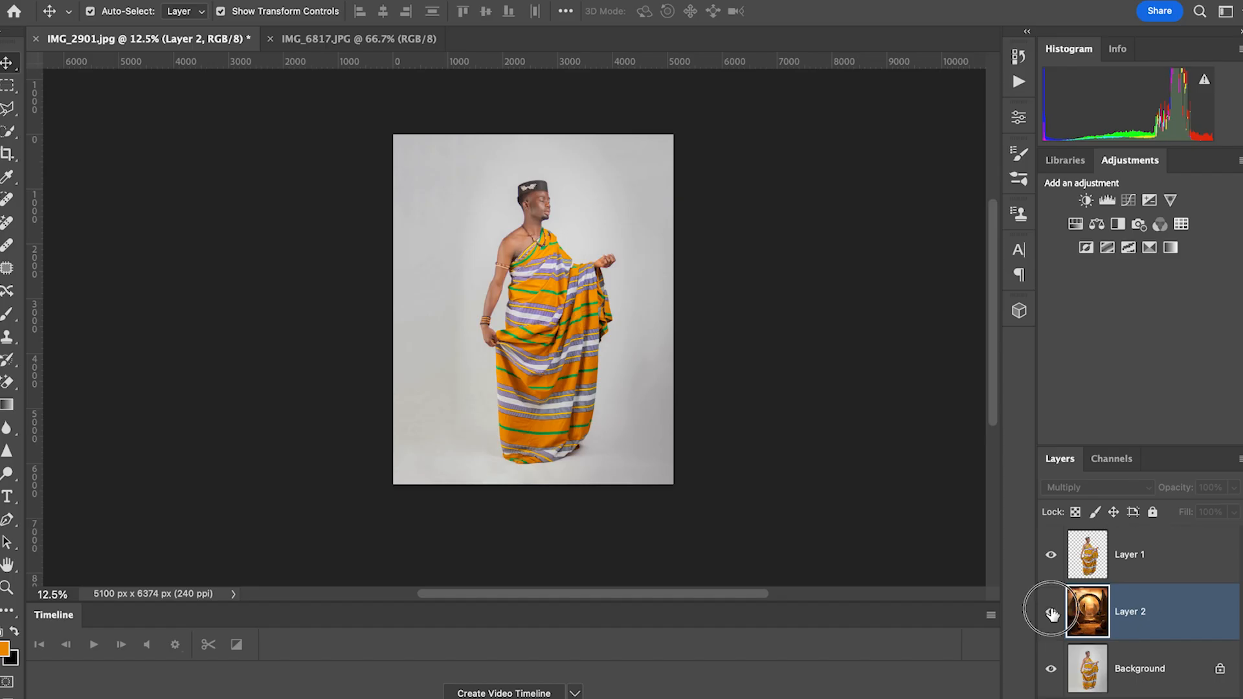
- Compare the composite with the stone-ring layer hidden and shown, then enlarge it to about 104%, reposition the ring around the man, and apply the transform
left_click(1051, 611)
left_click(1051, 612)
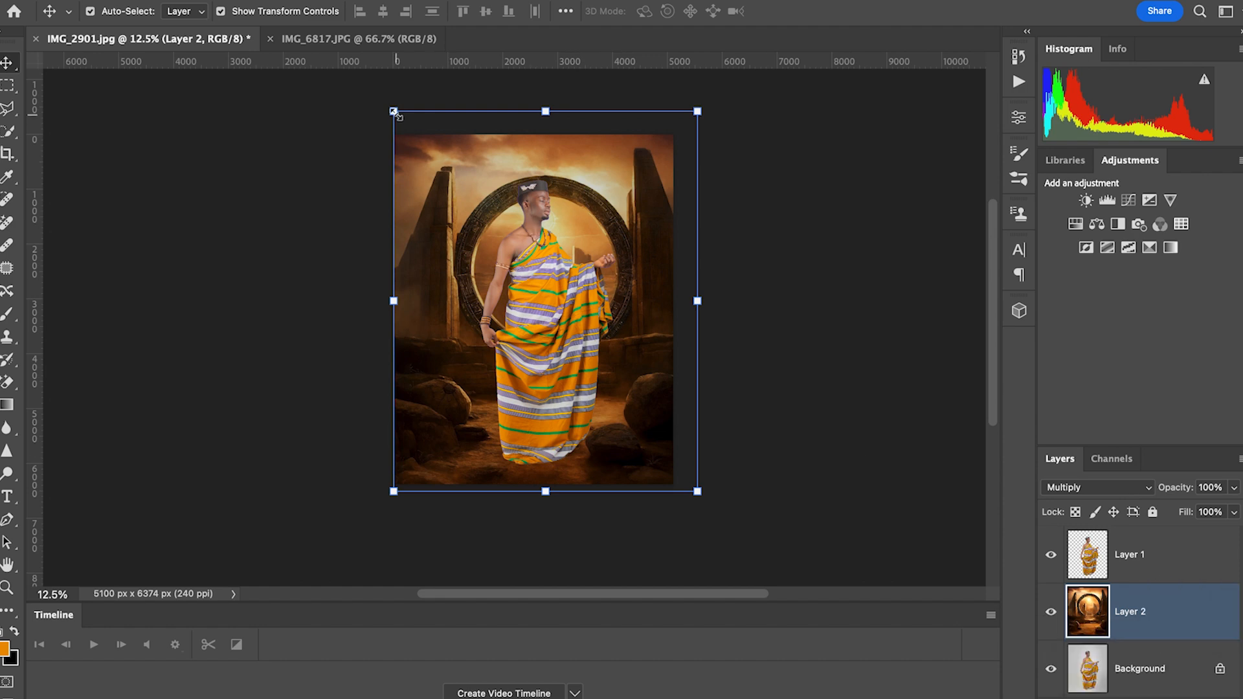
left_click_drag(394, 111, 372, 85)
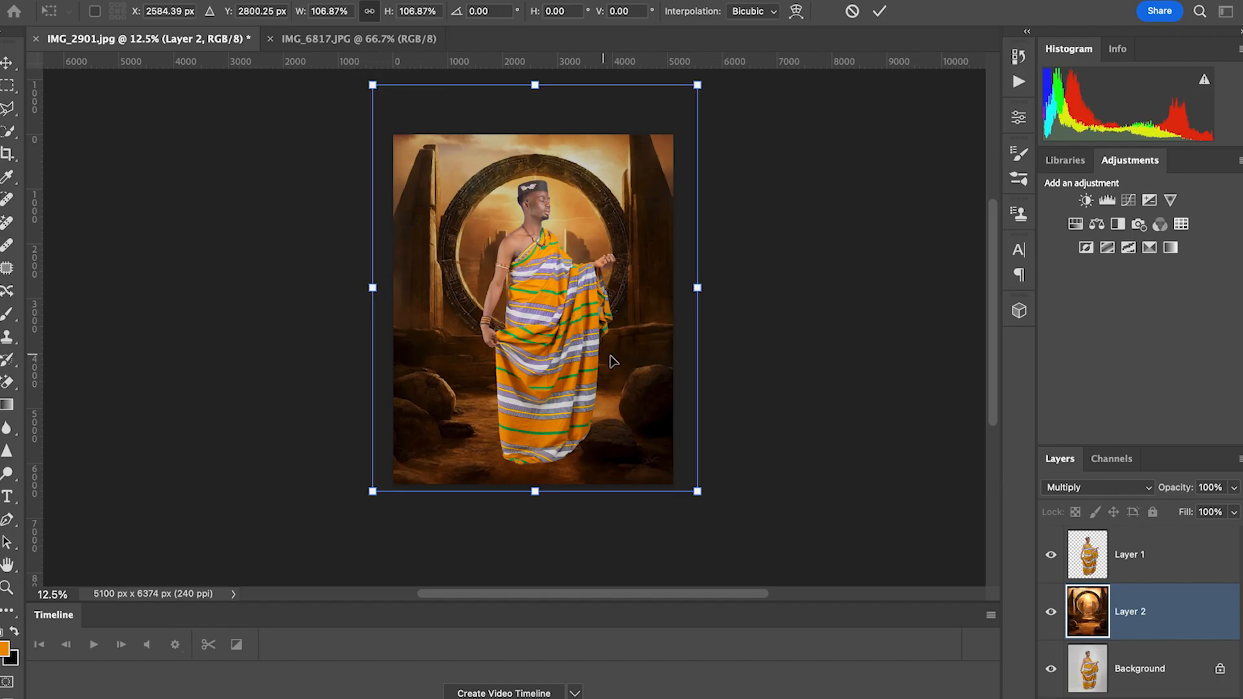
left_click_drag(631, 387, 633, 385)
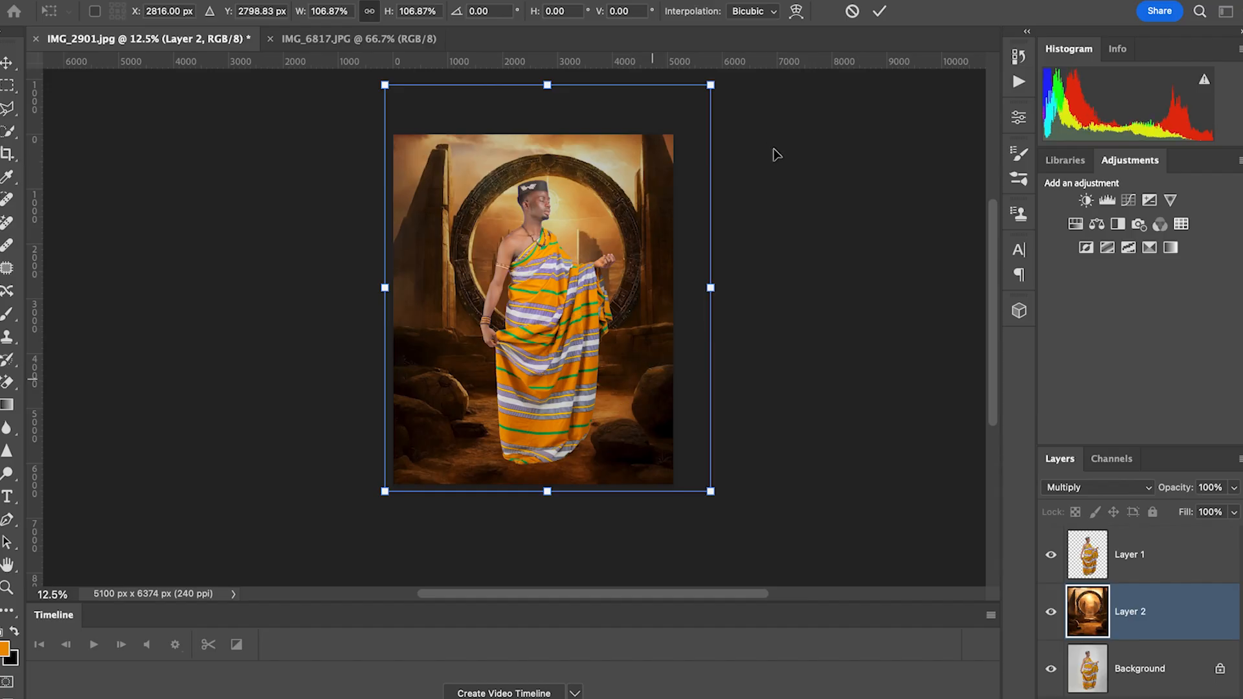
left_click_drag(710, 85, 700, 91)
left_click_drag(612, 309, 619, 299)
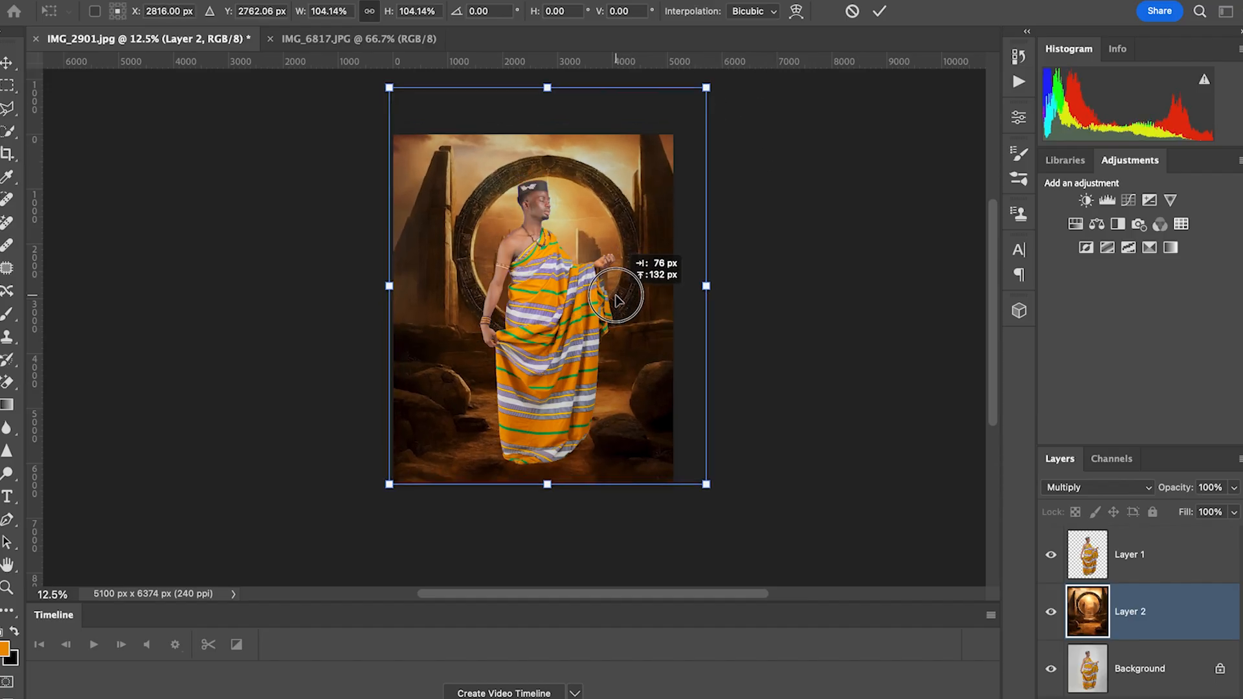
left_click_drag(616, 299, 616, 299)
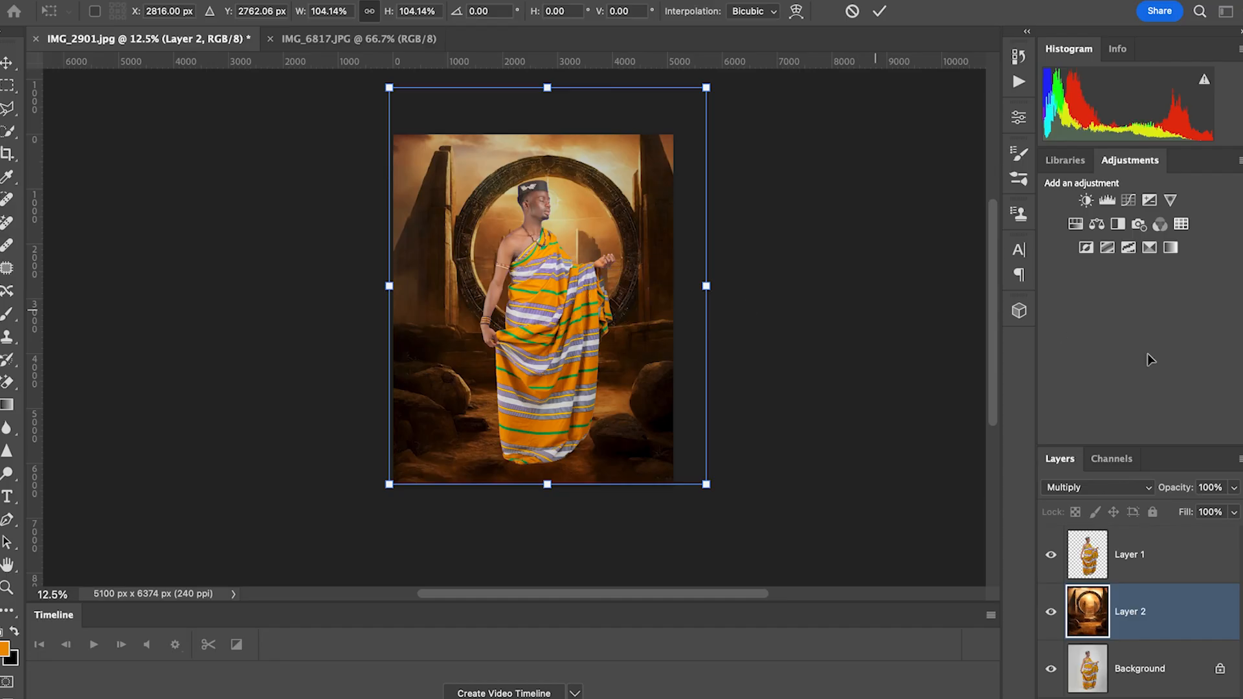
left_click(881, 18)
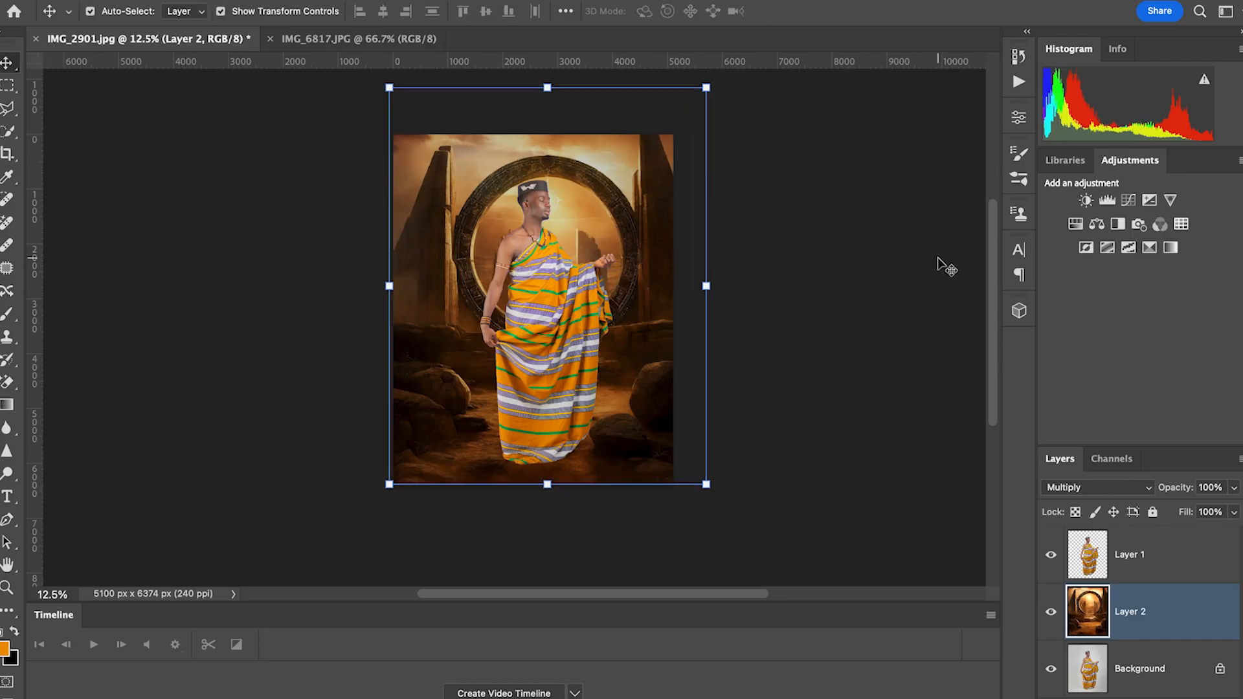
- Duplicate the stone-ring layer with a slight downward offset and move the copy above the man's layer
scroll(608, 454, "down", 2)
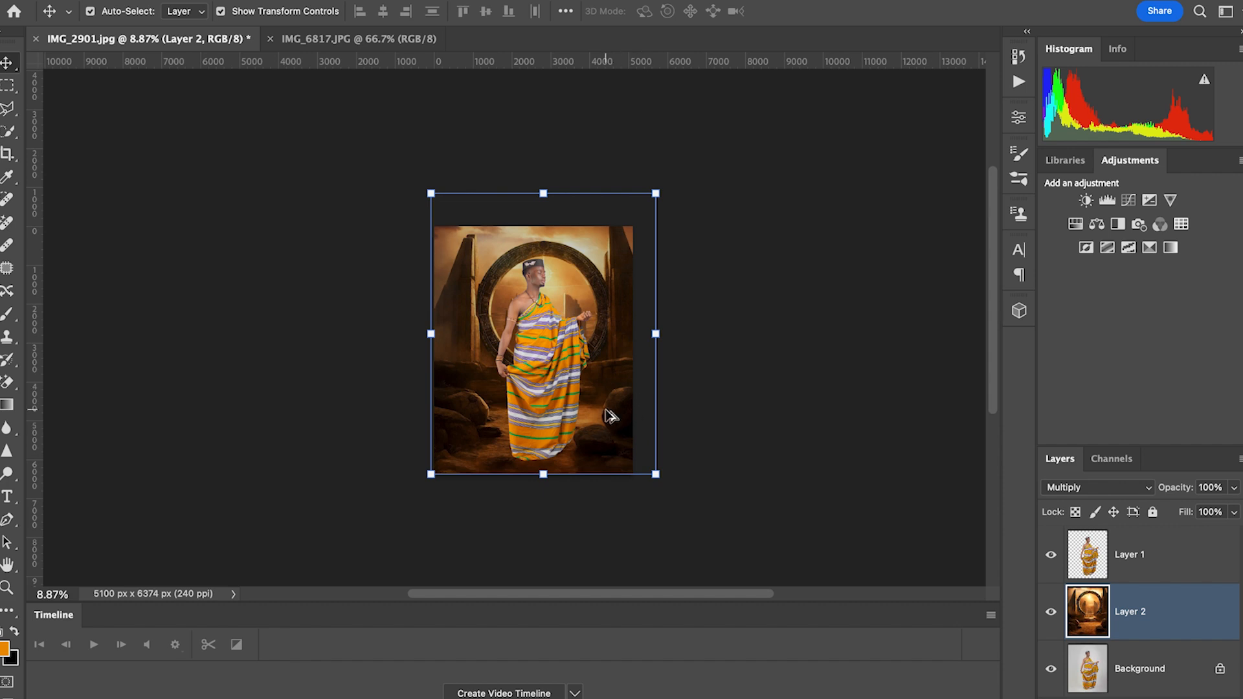
left_click(610, 415)
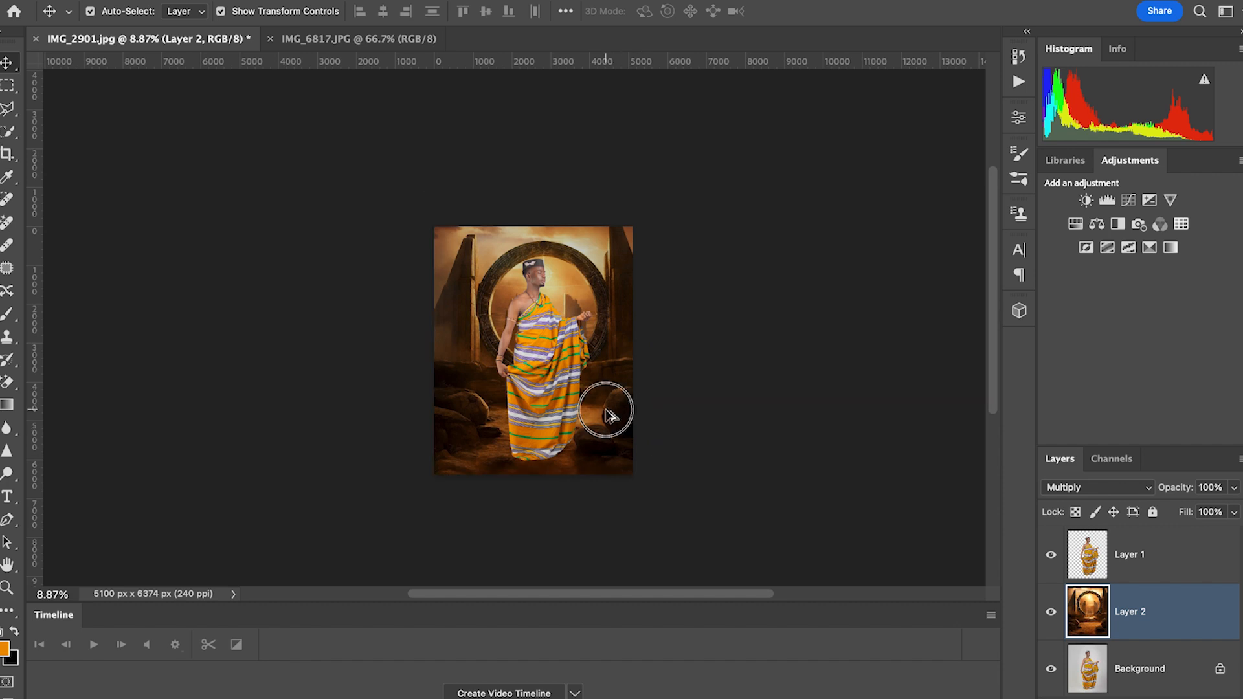
left_click_drag(611, 415, 609, 431)
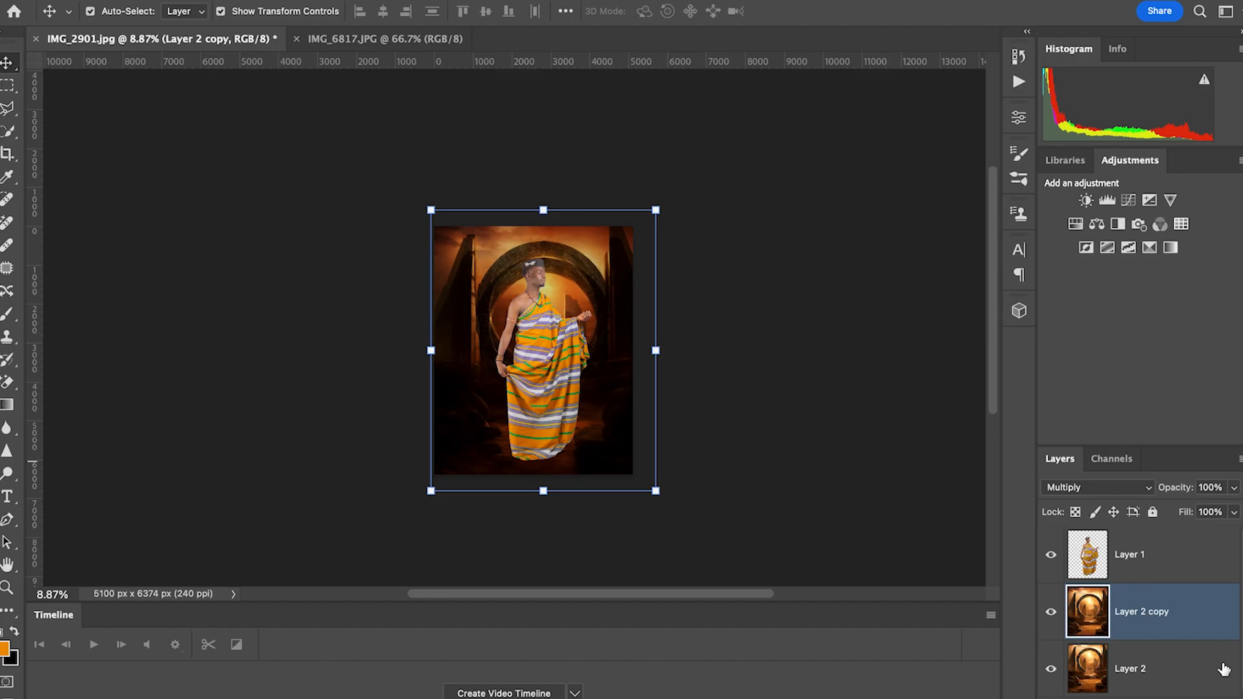
left_click_drag(1155, 618, 1133, 549)
scroll(1128, 553, "down", 1)
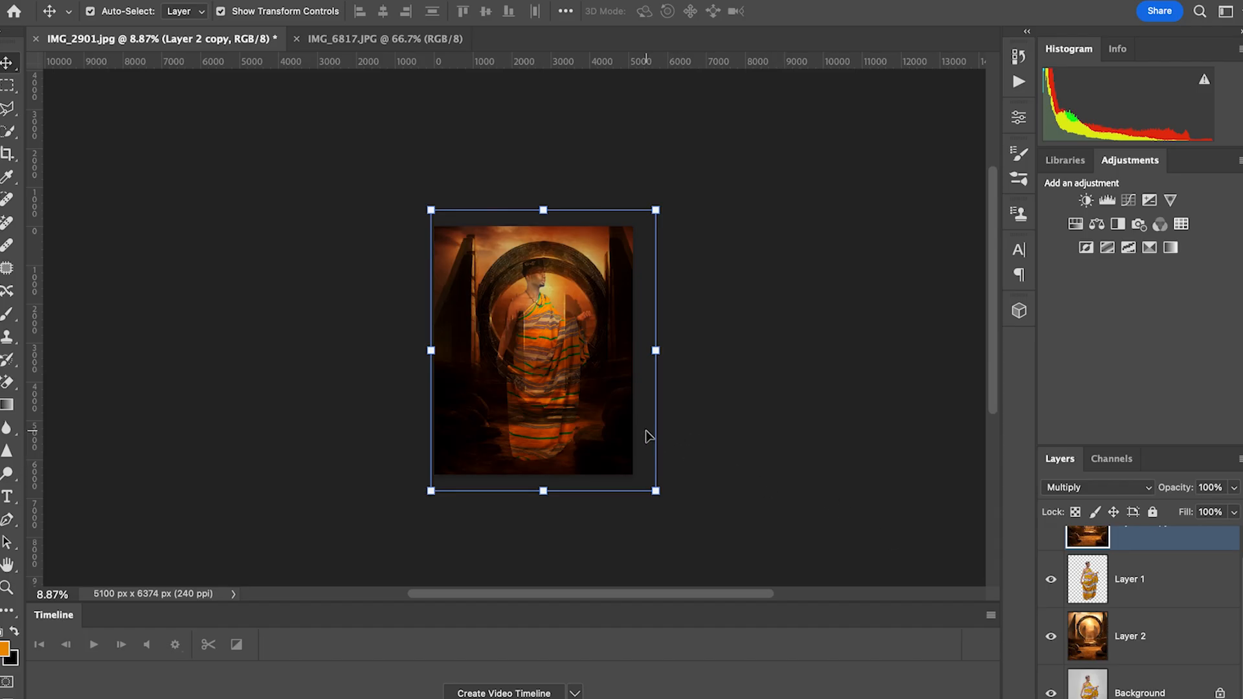
- Set the duplicate stone-ring layer's blend mode to Normal and its opacity to 40%
left_click(1099, 491)
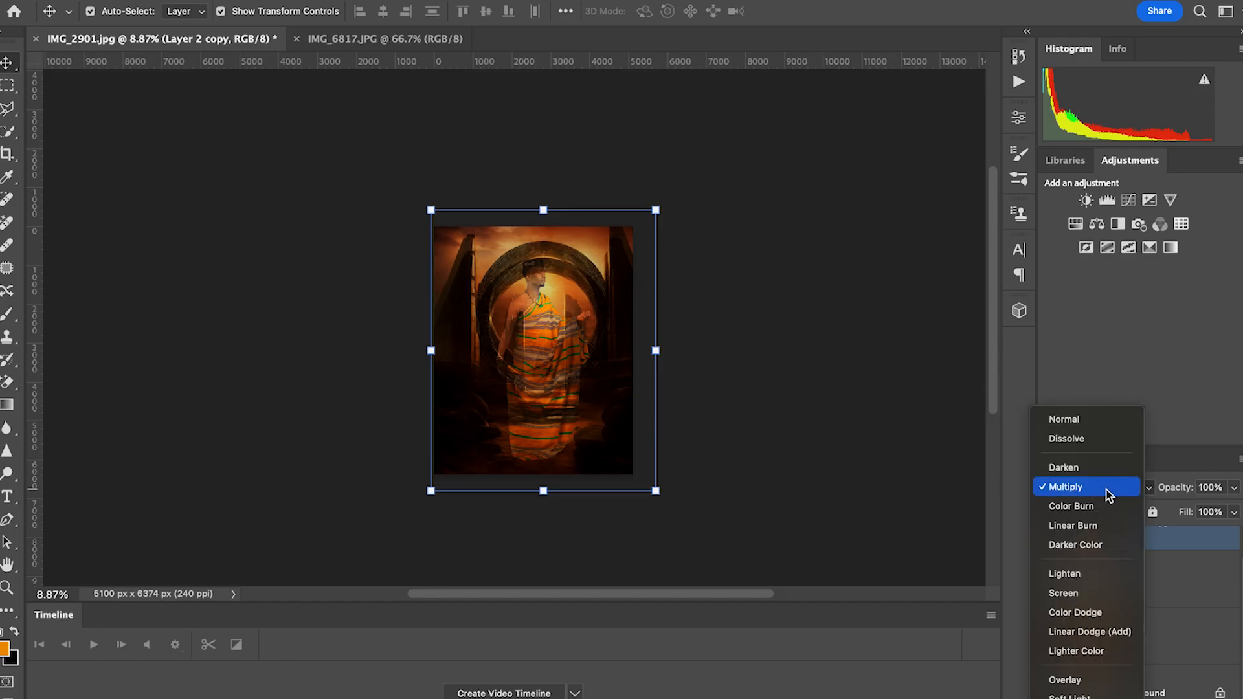
left_click(1075, 421)
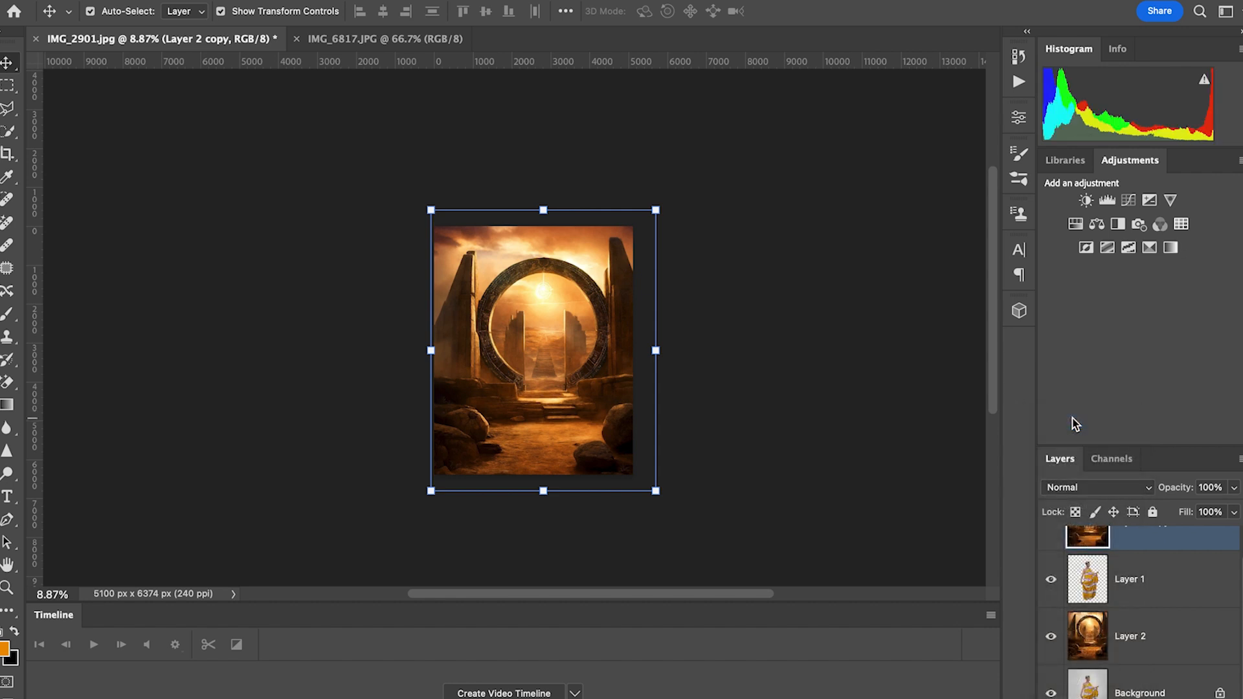
left_click(1214, 574)
left_click(1235, 488)
left_click(1175, 539)
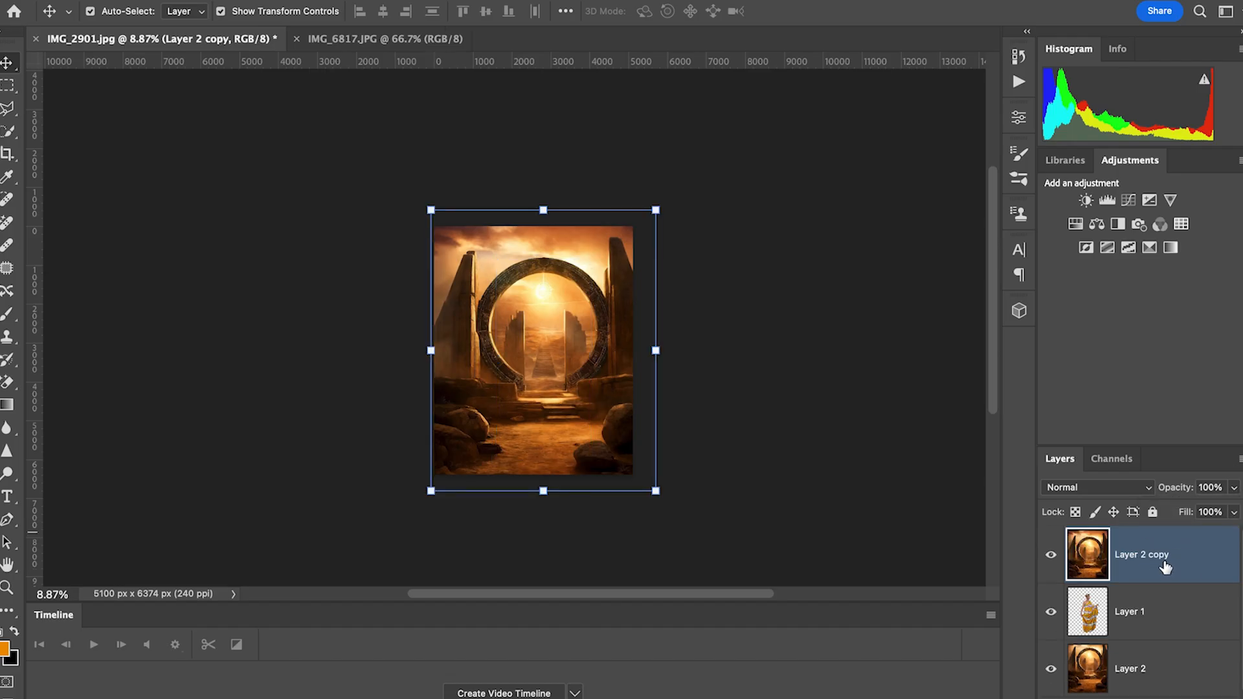
left_click(1237, 487)
left_click_drag(1237, 509, 1188, 509)
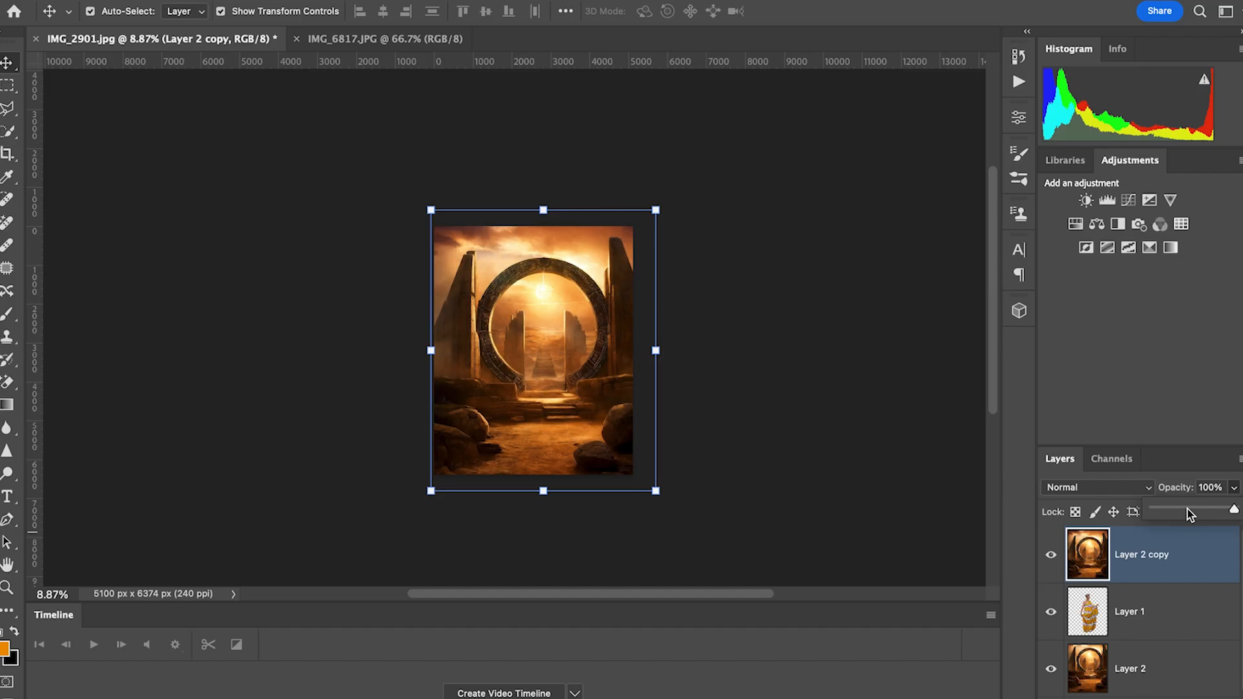
left_click_drag(1188, 510, 1185, 514)
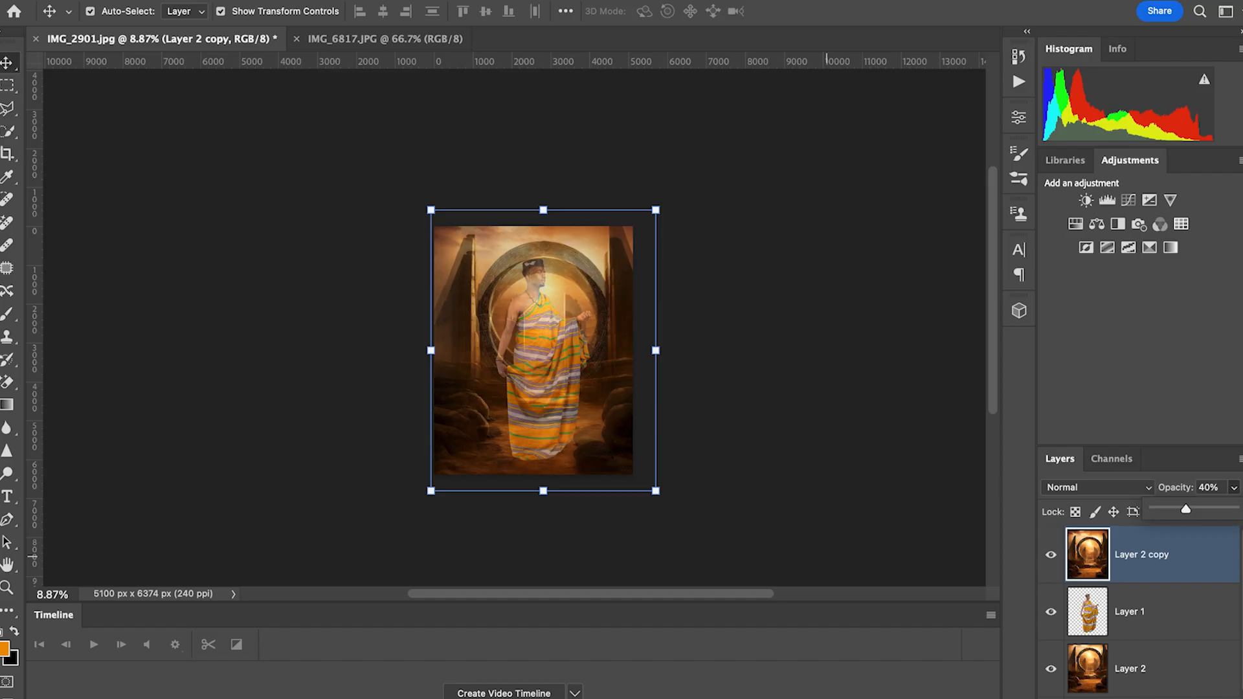
- Add a layer mask to the duplicate stone-ring layer and enlarge the Brush tool to 2800 px with black as foreground
left_click(1146, 698)
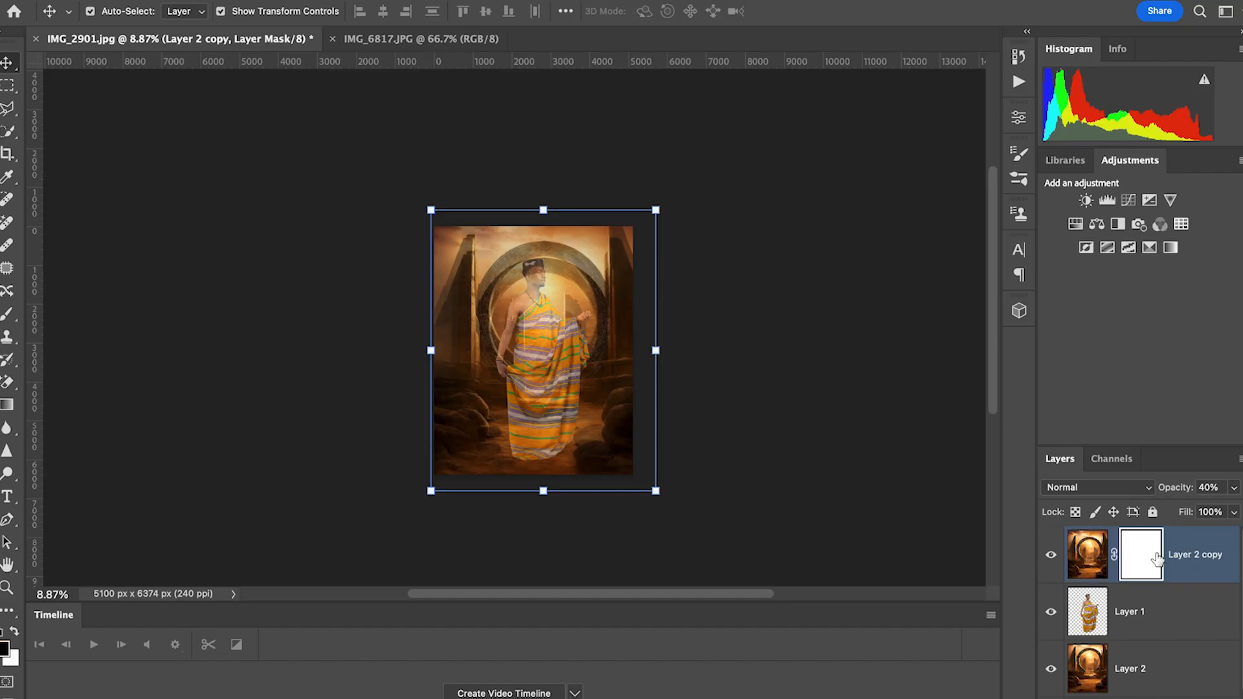
left_click(6, 318)
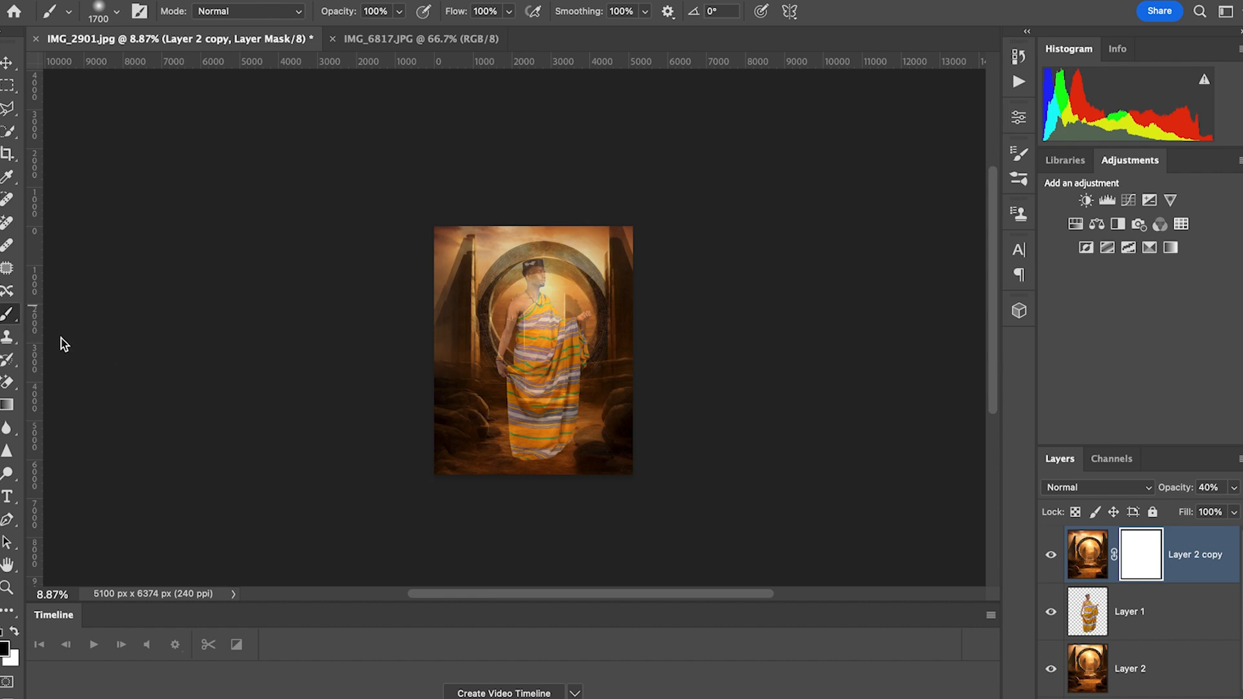
scroll(555, 205, "down", 2)
scroll(555, 205, "right", 1)
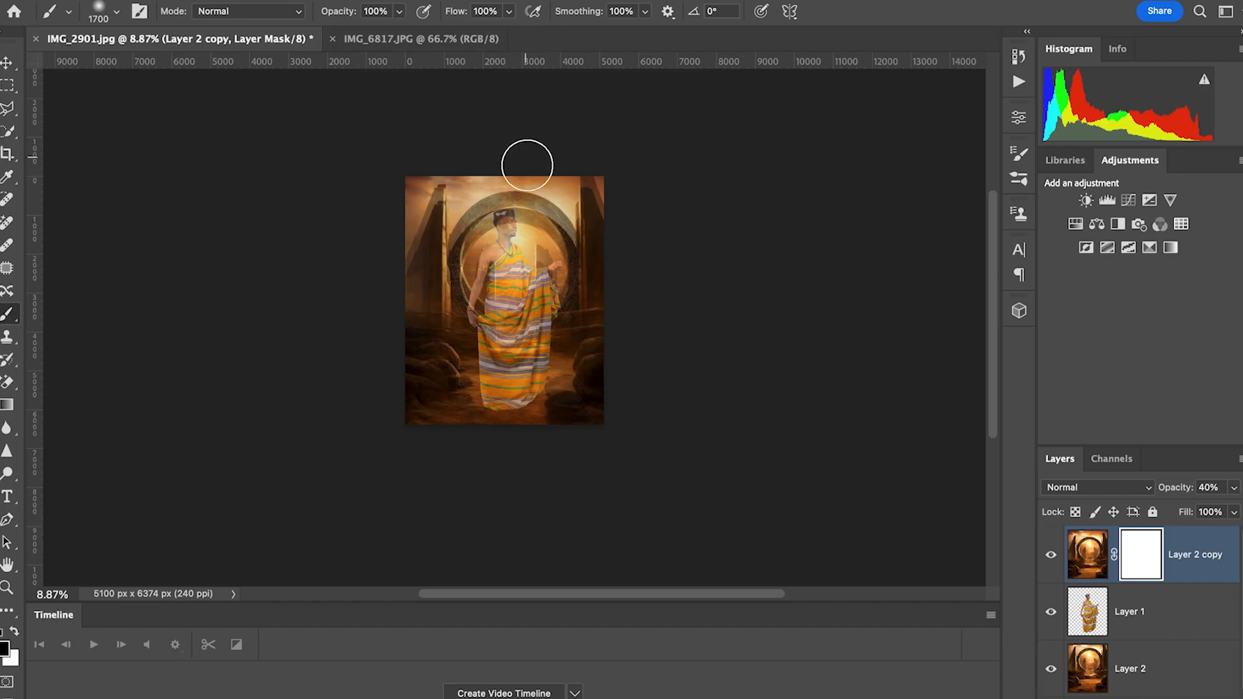
scroll(557, 253, "up", 3)
scroll(578, 356, "down", 1)
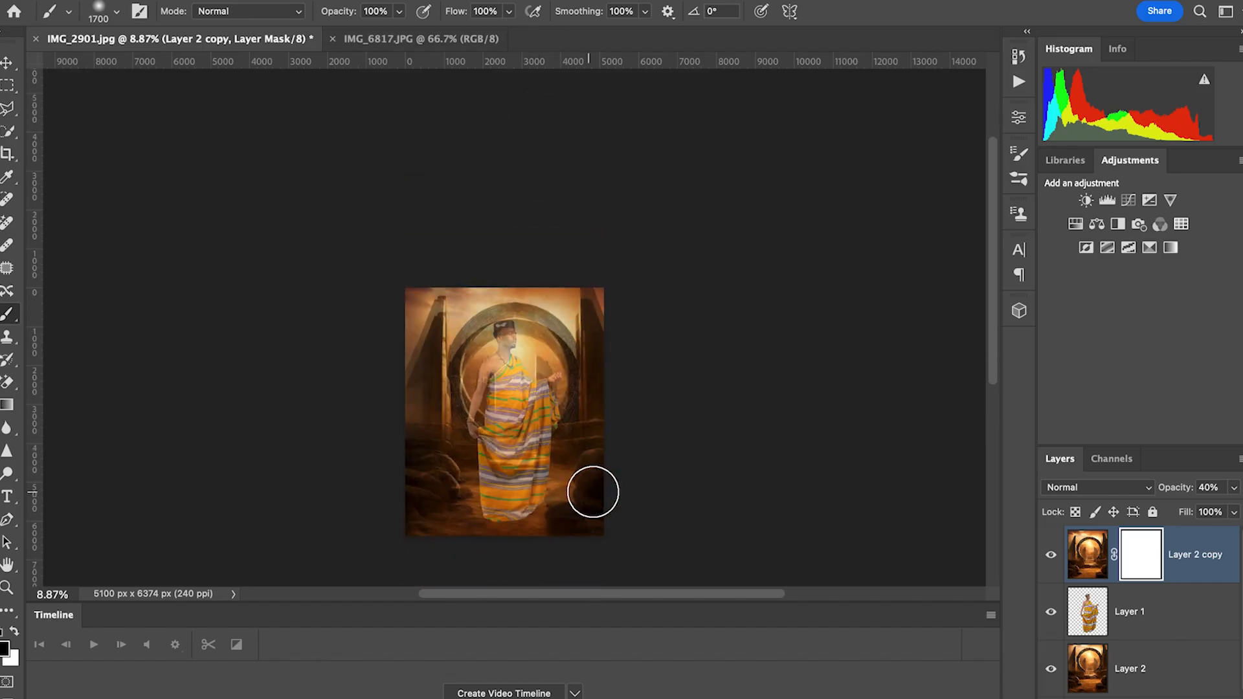
key("bracketright")
key("bracketright")
key("bracketright")
key("bracketright")
key("bracketright")
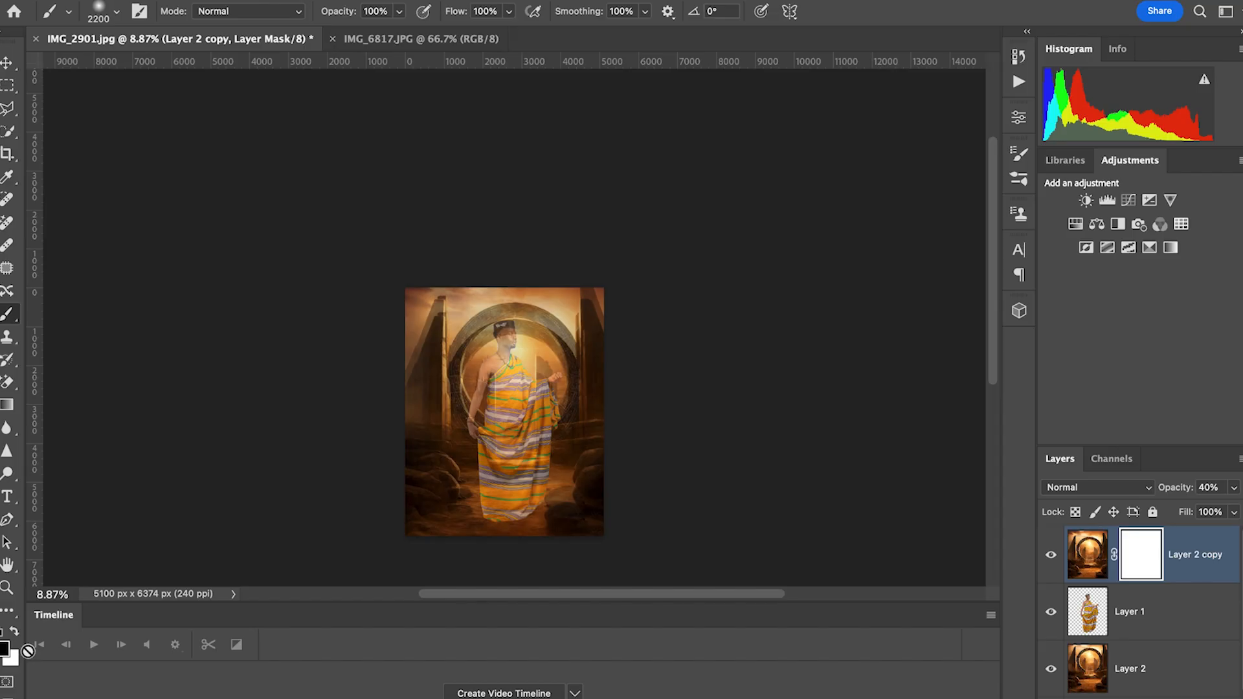
scroll(530, 395, "down", 1)
key("bracketright")
key("bracketright")
key("bracketright")
key("bracketright")
key("bracketright")
key("bracketright")
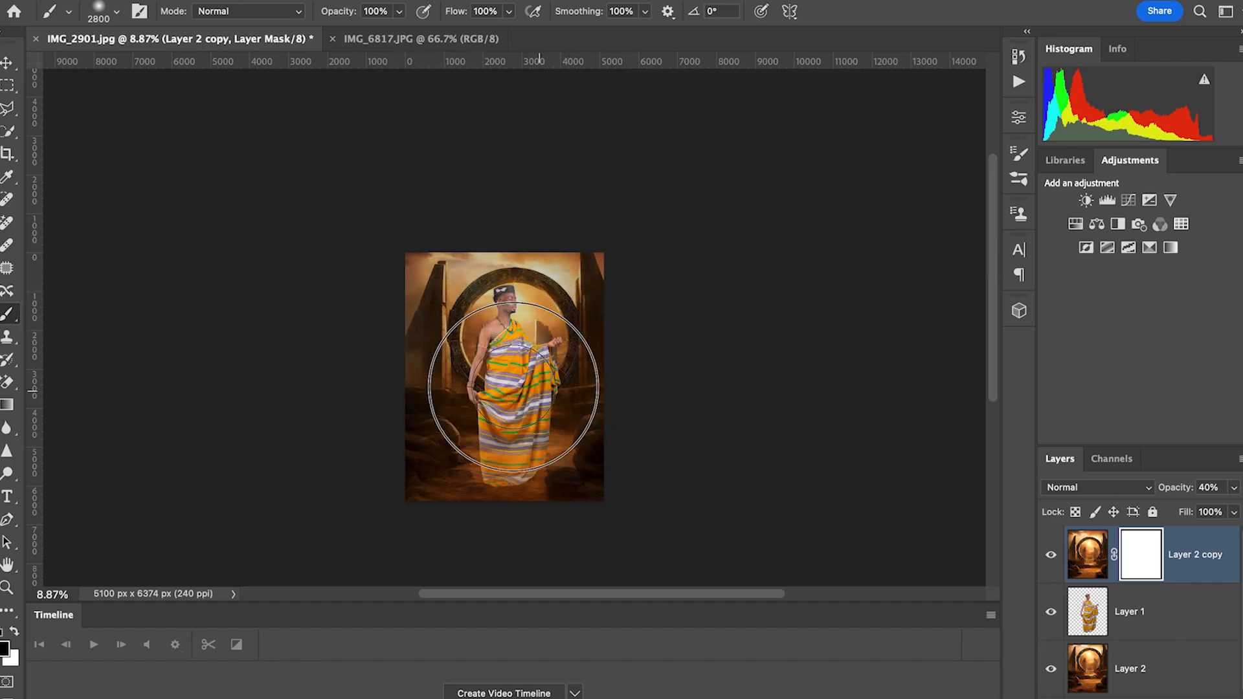
- Paint black over the mask so the duplicate remains only along the ground at the feet, and compare with that layer hidden and shown
left_click_drag(590, 421, 604, 347)
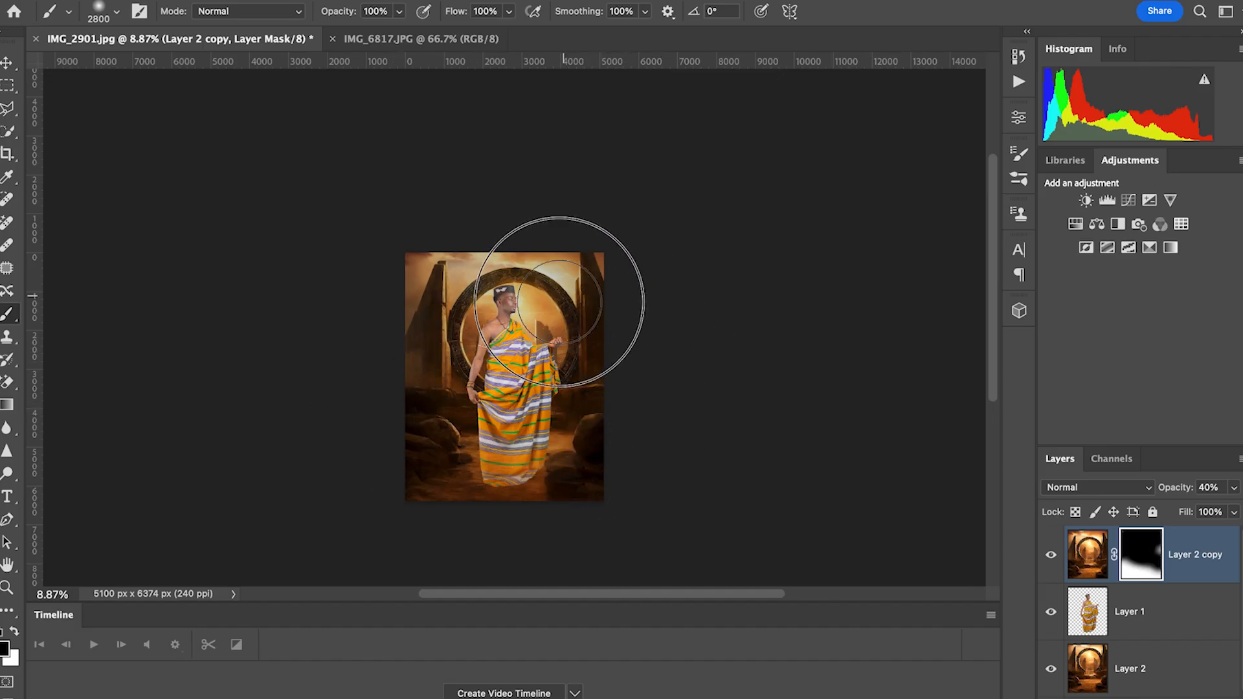
left_click_drag(430, 277, 583, 285)
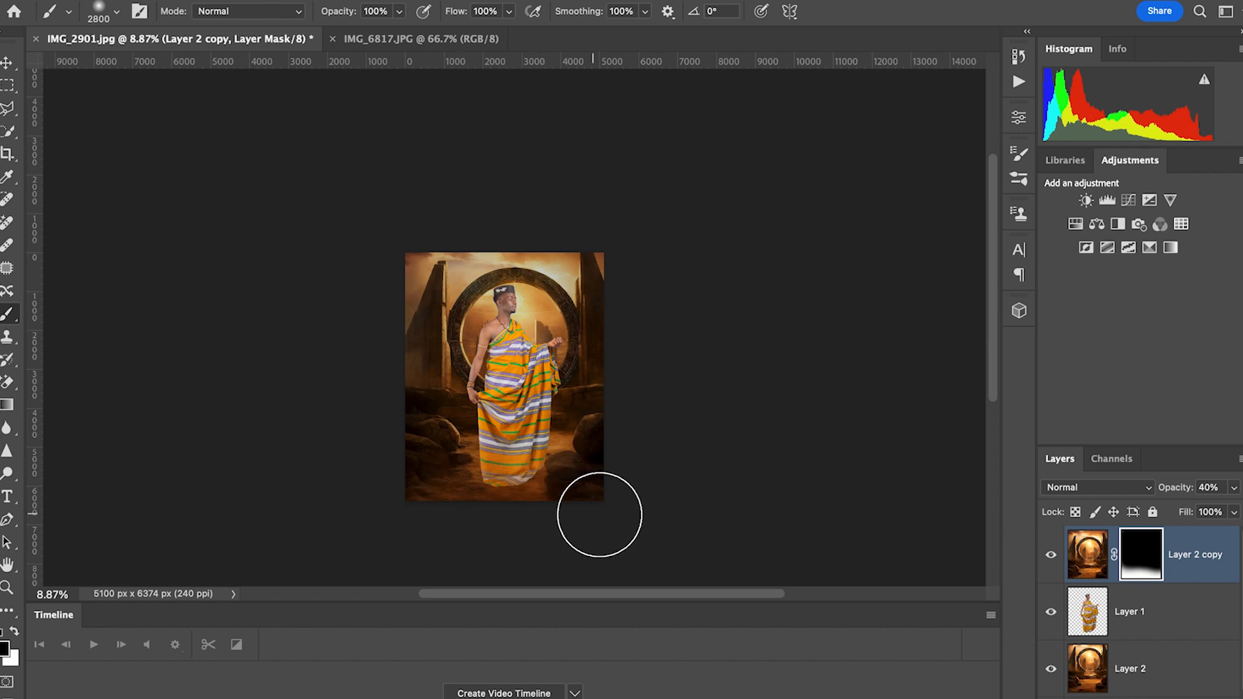
left_click(1052, 556)
left_click(1051, 556)
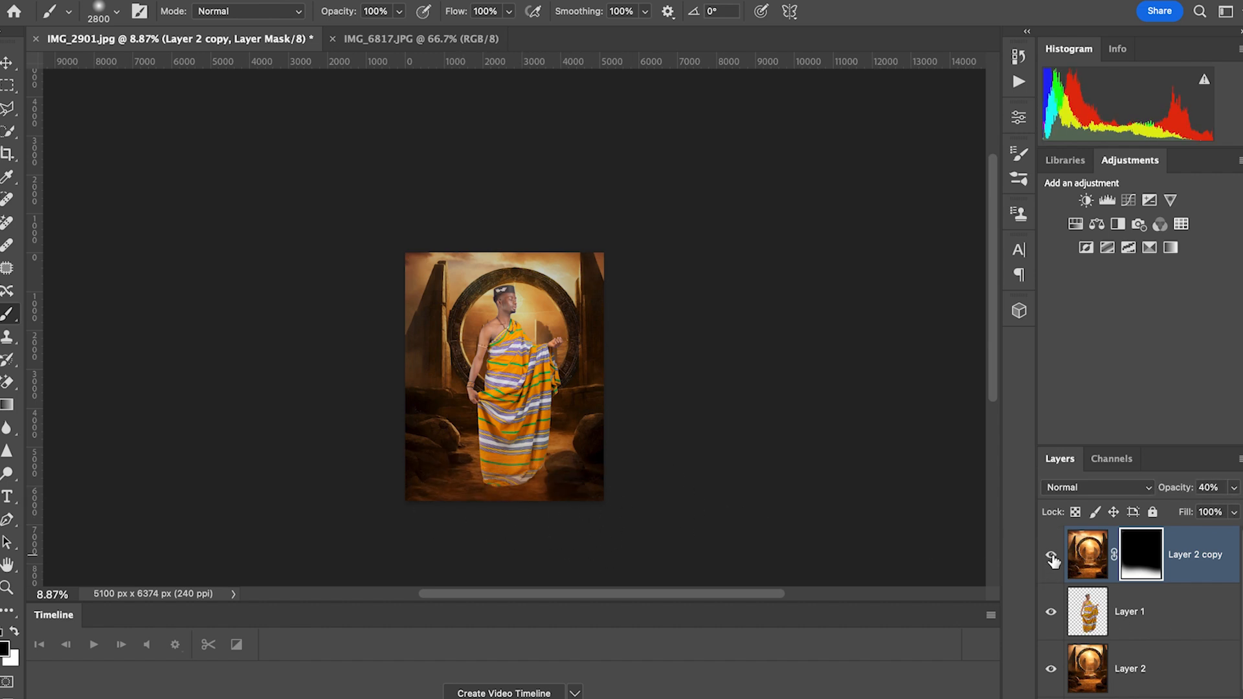
left_click(1052, 557)
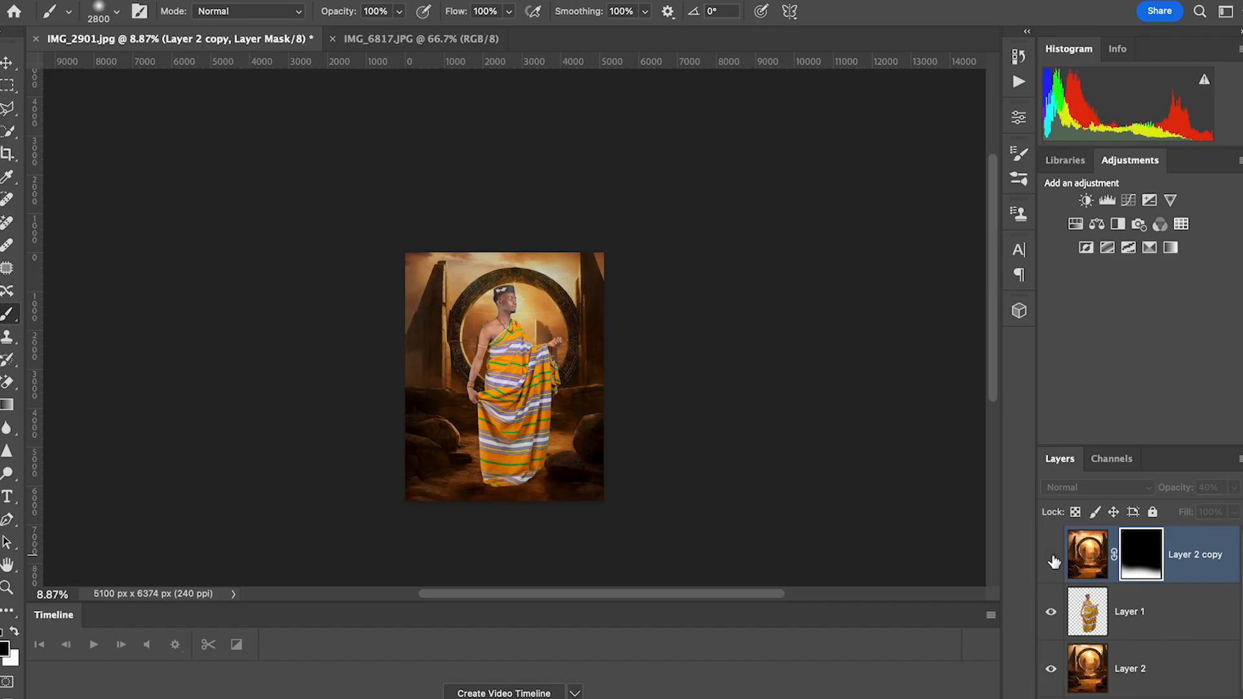
left_click(1051, 557)
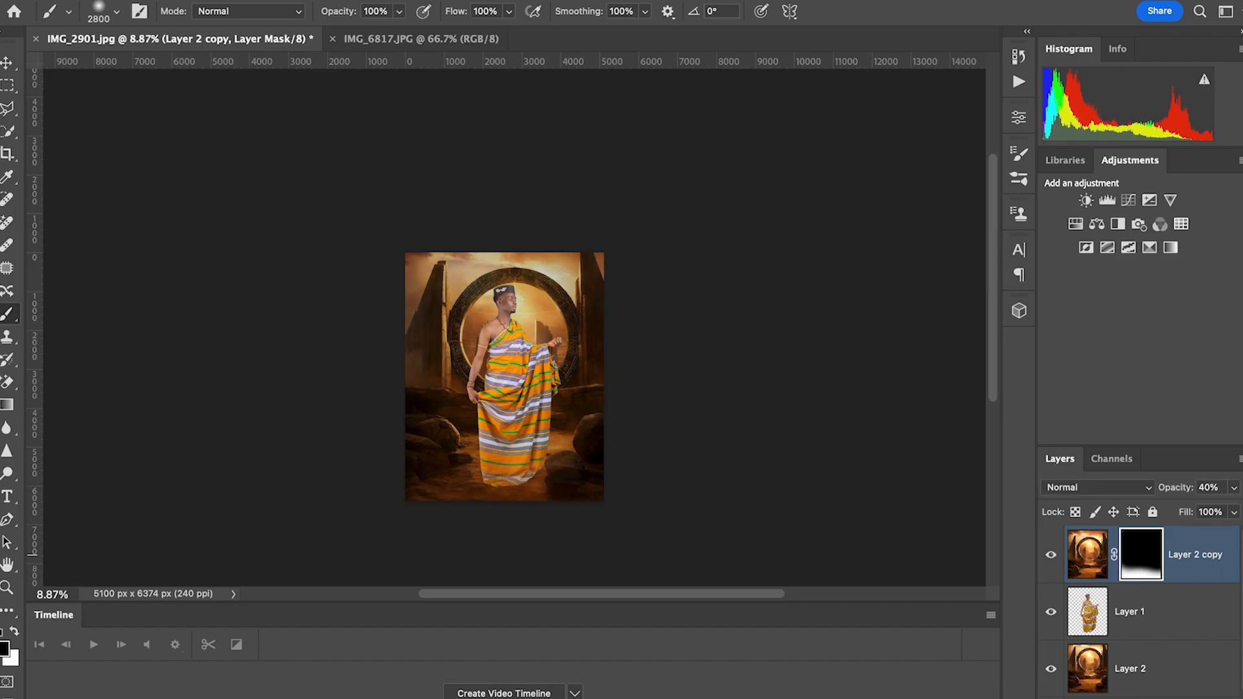
- Lower the duplicate stone-ring layer's opacity to 10% and touch up its mask with the black brush
left_click(1234, 487)
left_click_drag(1186, 512, 1168, 509)
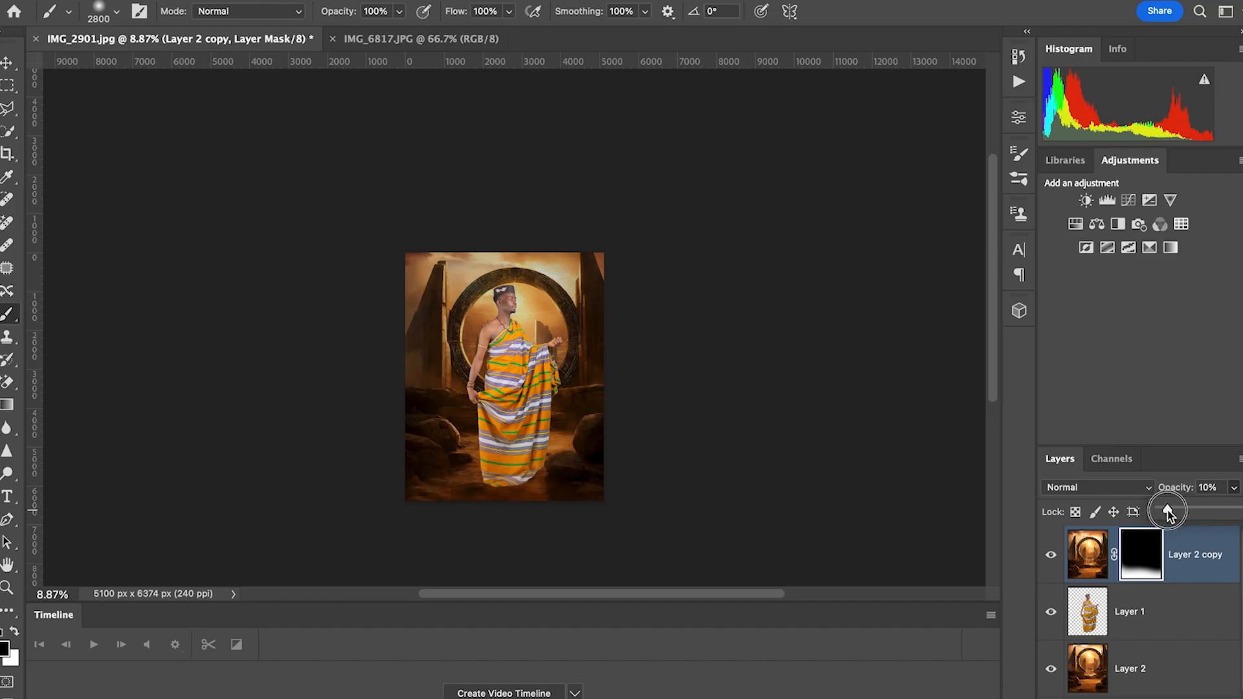
left_click(632, 449)
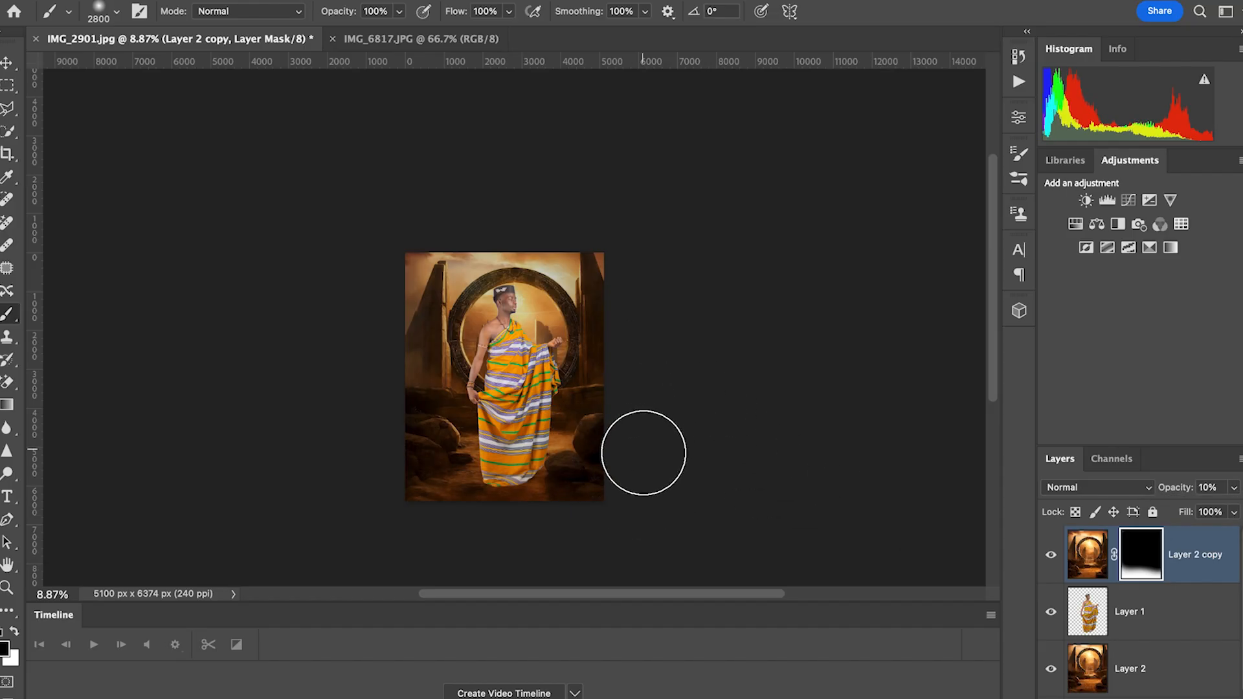
mouse_move(444, 430)
left_mouse_down()
mouse_move(382, 433)
mouse_move(430, 366)
mouse_move(440, 319)
left_mouse_up()
left_click(520, 274)
left_click(645, 367)
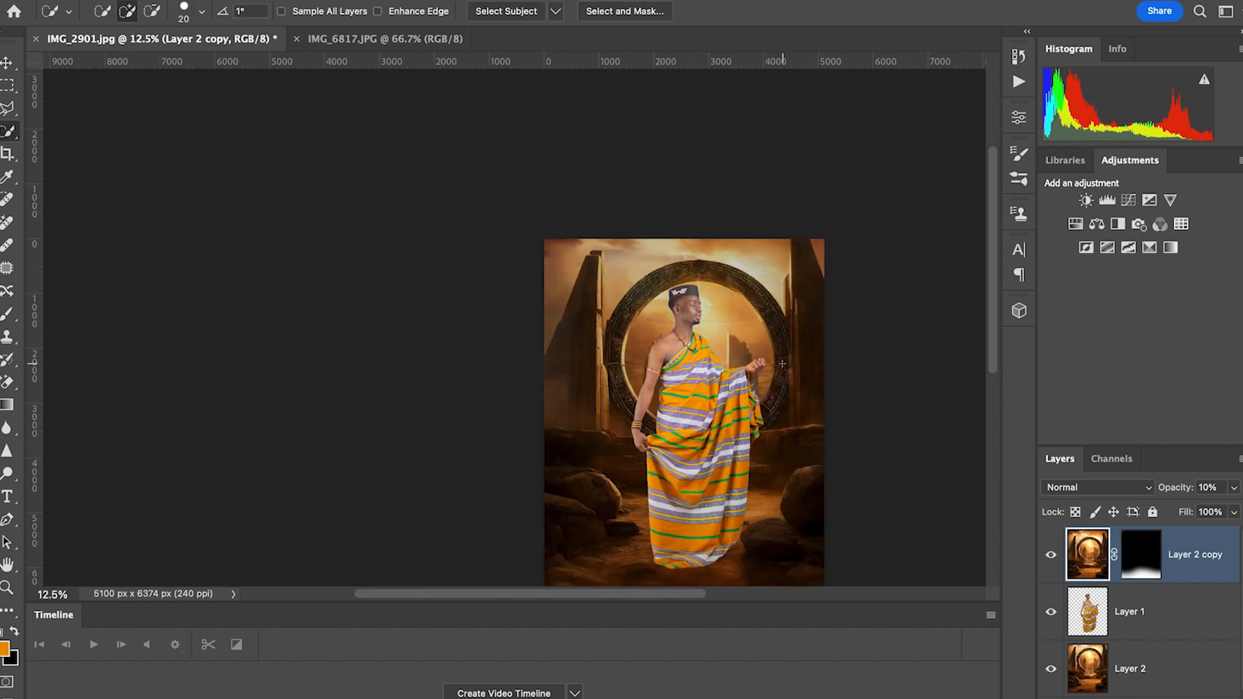
- Load the man's outline from Layer 1 as a selection and make Layer 1 the active layer
scroll(751, 384, "right", 5)
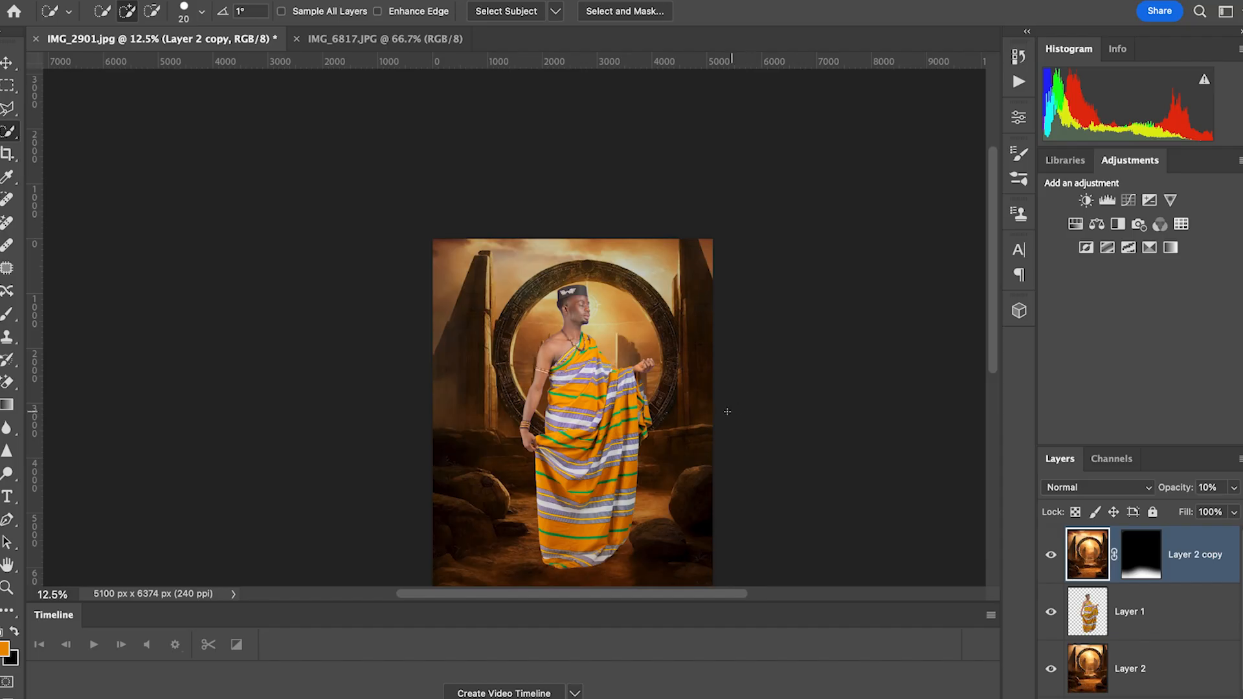
left_click(1092, 619, "super")
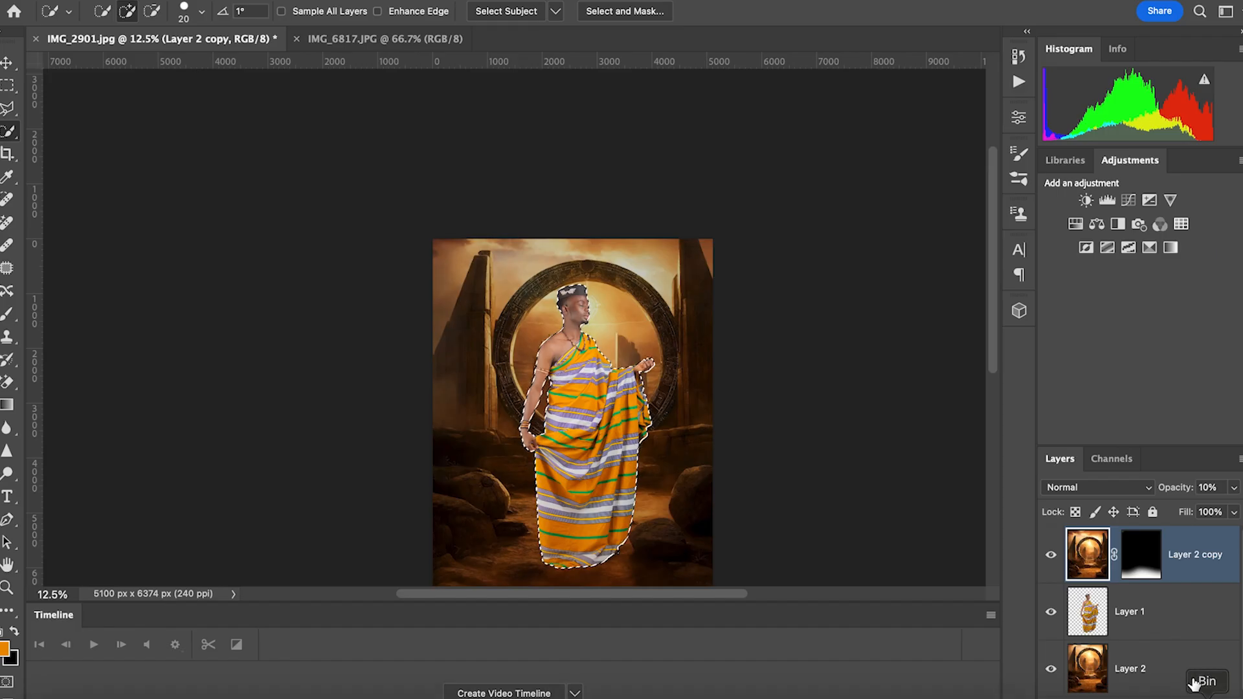
left_click(1204, 686)
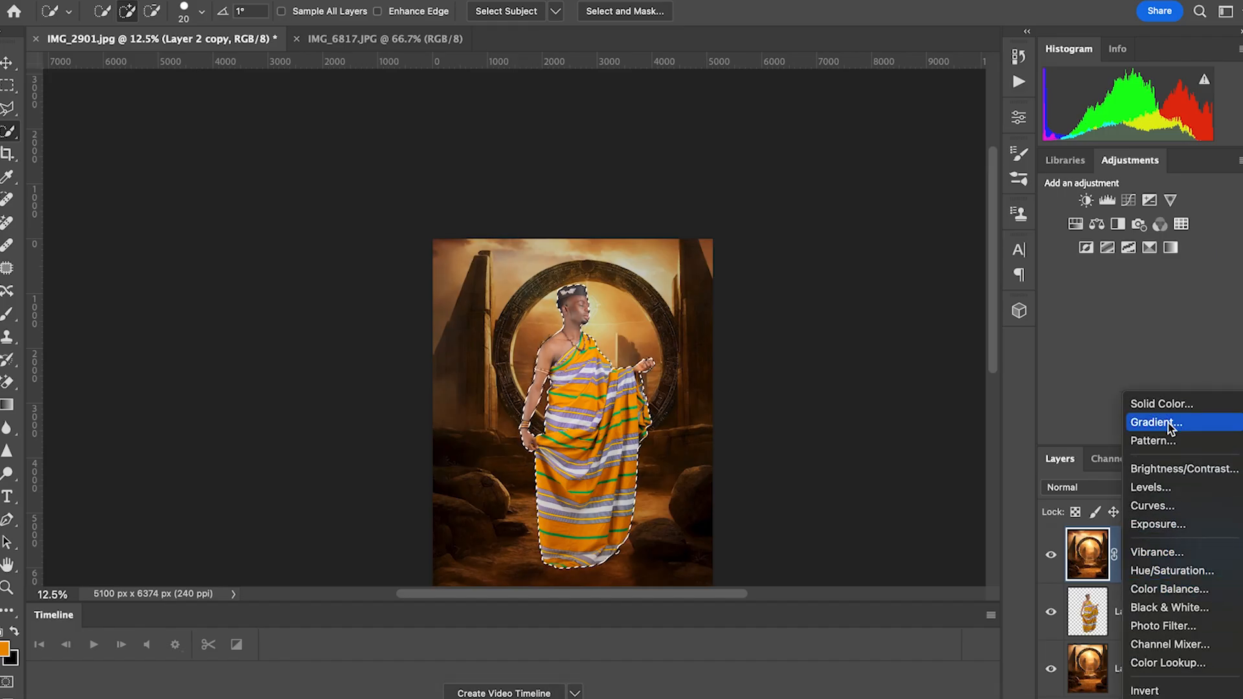
left_click(1155, 490)
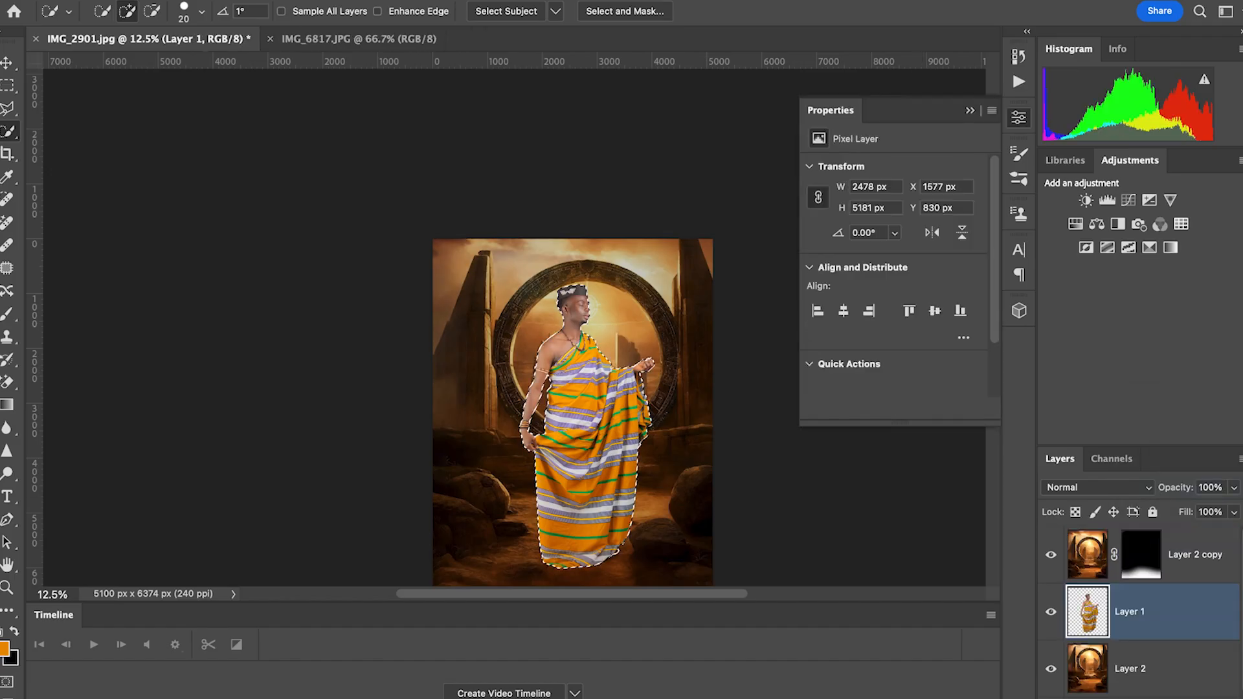
- Add a Curves adjustment layer above Layer 1, masked to the man's outline
left_click(1205, 686)
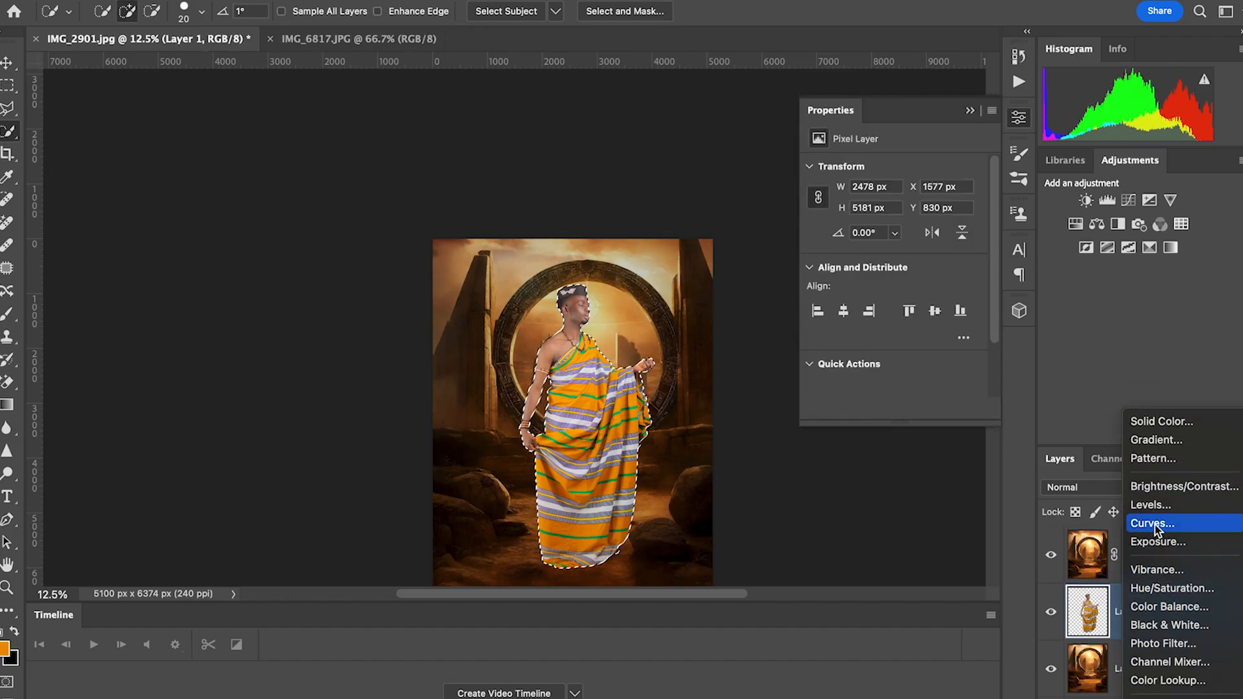
left_click(1156, 524)
left_click(913, 277)
left_click_drag(912, 278, 914, 281)
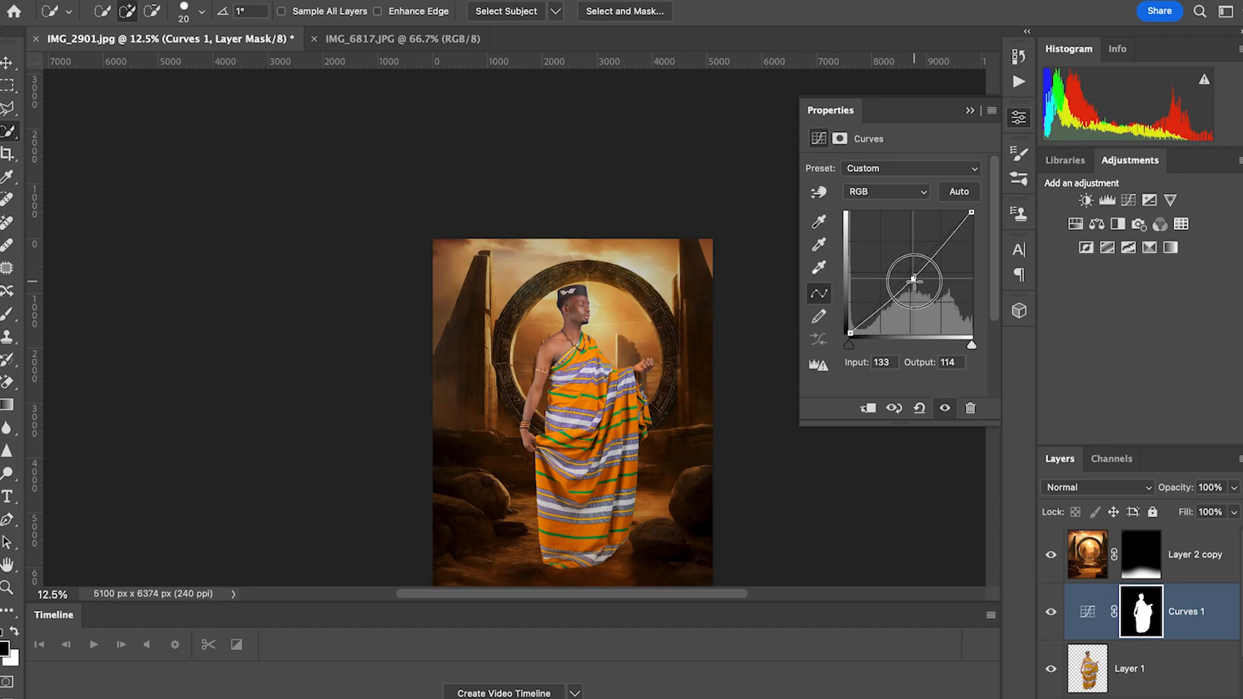
left_click_drag(971, 212, 958, 211)
key("super+z")
scroll(956, 206, "down", 1)
scroll(971, 187, "down", 3)
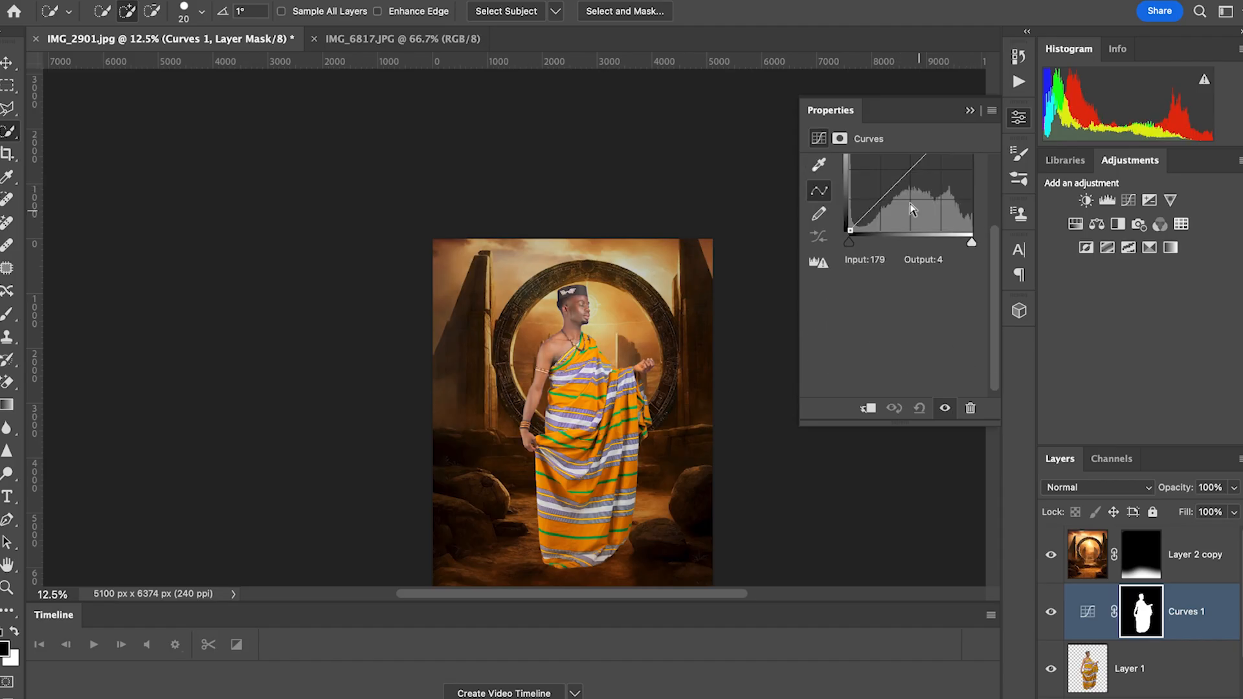
scroll(918, 222, "up", 3)
- Pull the man's Curves midtones down to input 127, output 115, and move the white point to input 233
left_click(913, 275)
left_click_drag(913, 275, 910, 279)
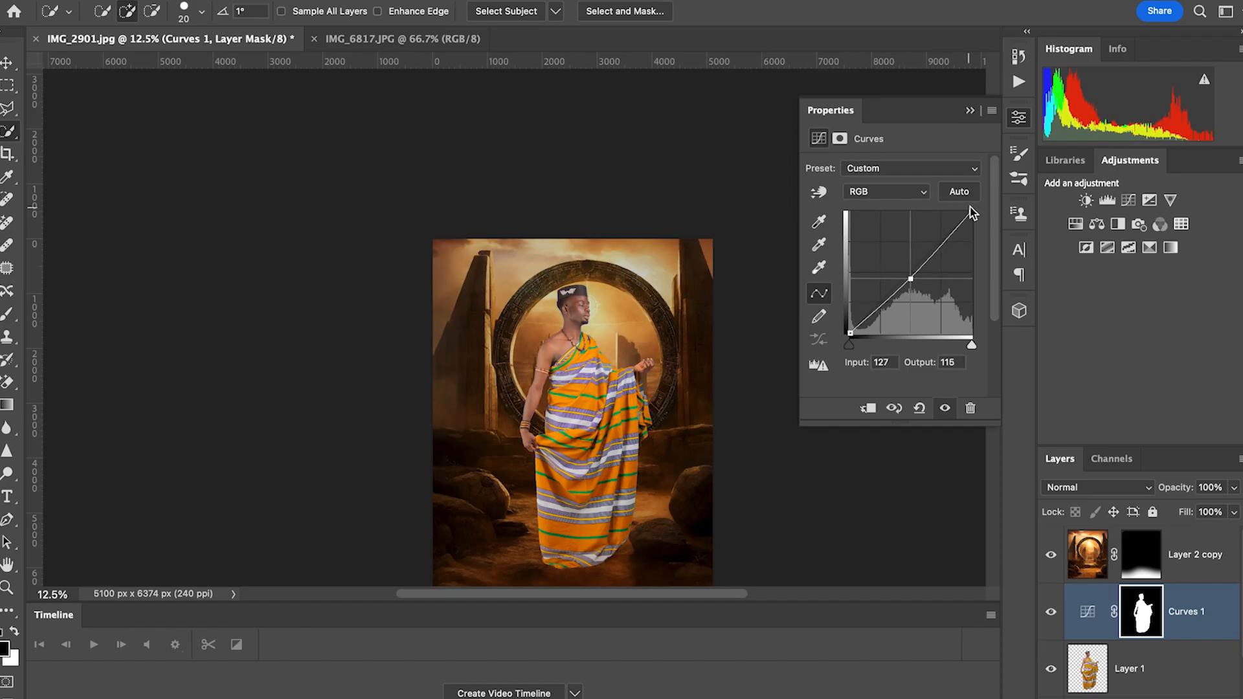
left_click_drag(970, 210, 961, 210)
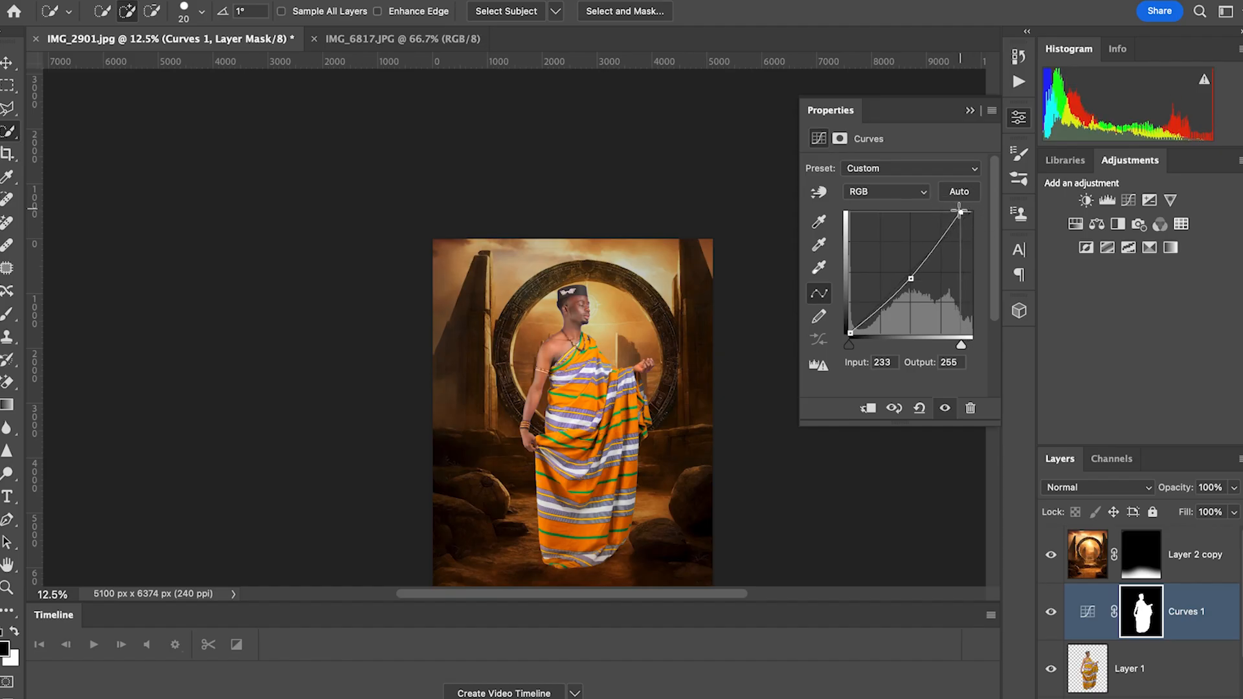
- Compare the man's tones with the Curves 1 adjustment hidden and shown
left_click(1051, 614)
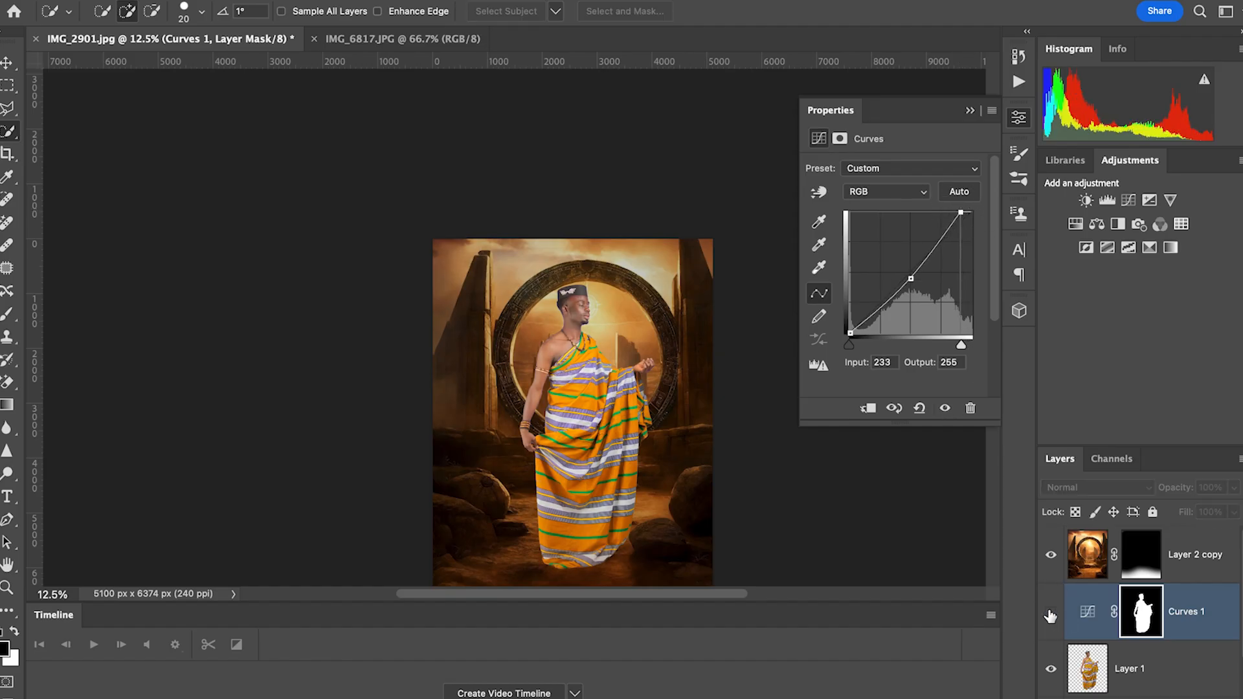
left_click(1051, 614)
left_click(1051, 614)
left_click(1051, 614)
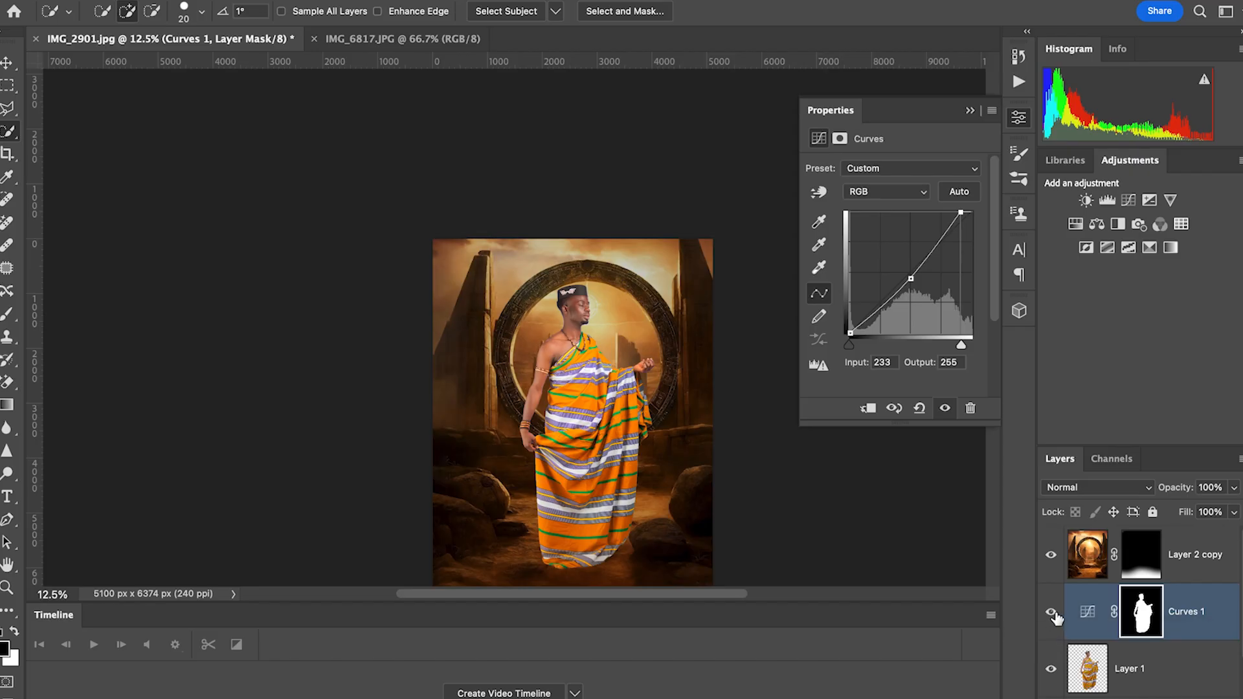
left_click(1051, 615)
left_click(1051, 615)
left_click(1051, 615)
left_click(1051, 615)
- Stamp all visible layers into a new layer above Layer 2 copy and switch to the Patch tool
left_click(1184, 546)
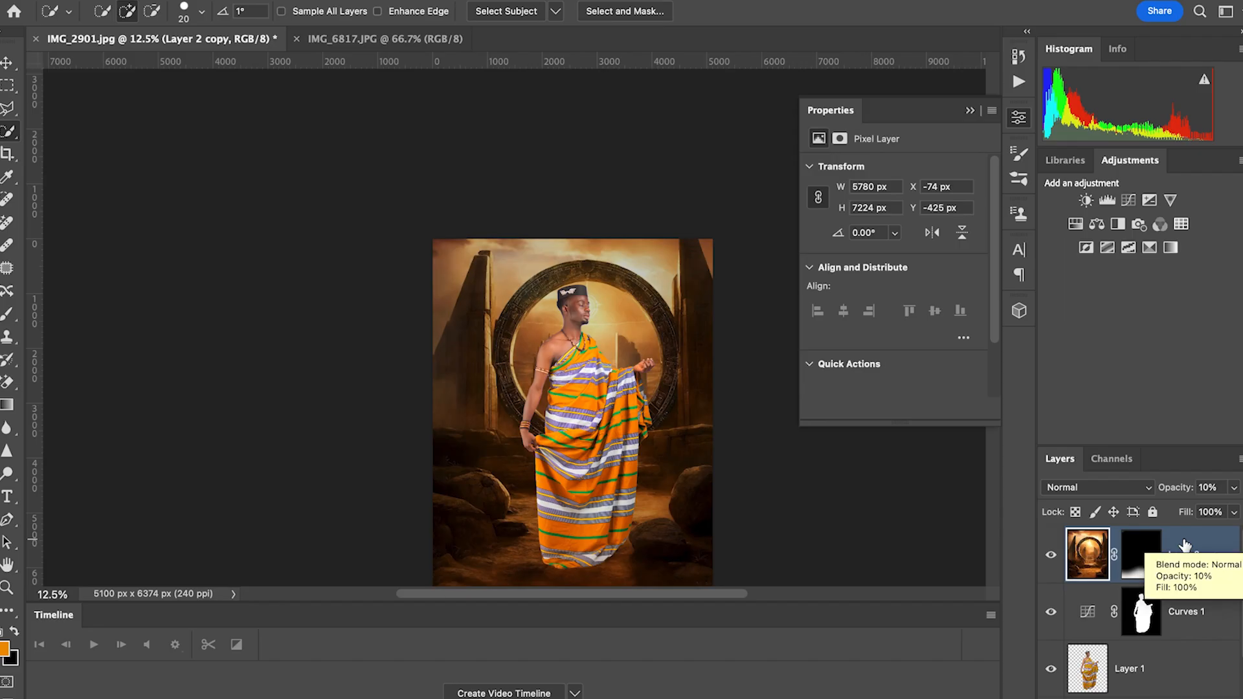
key("super+alt+shift+e")
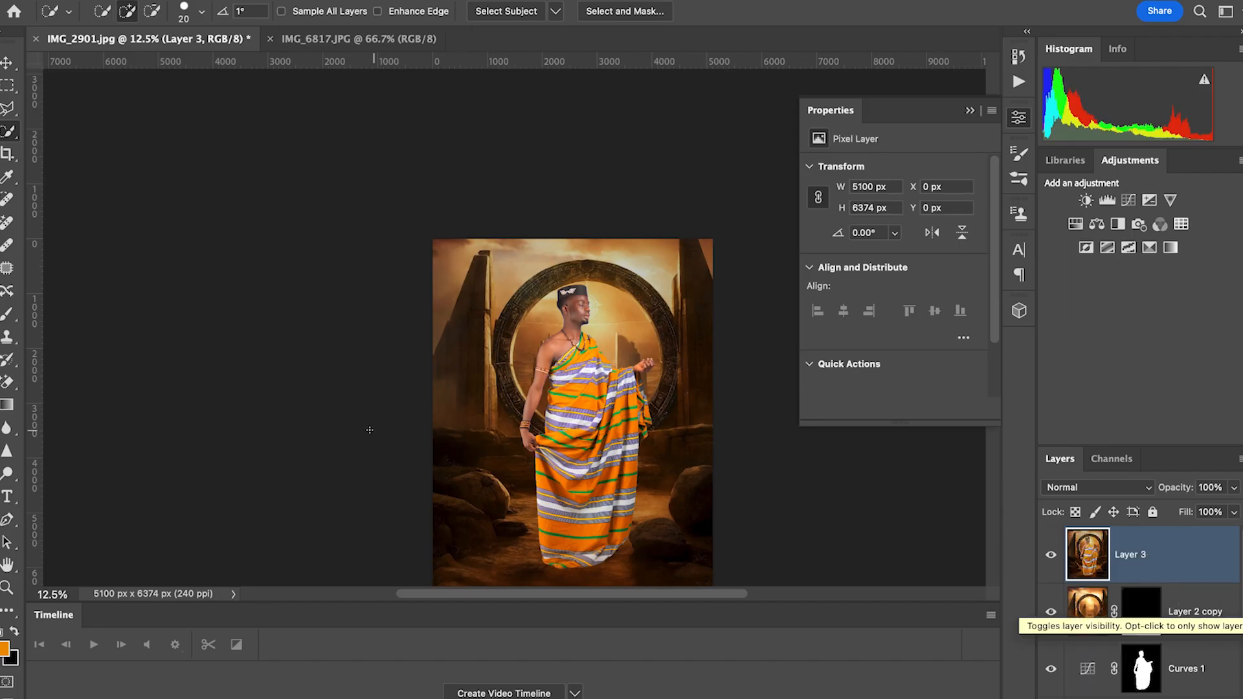
left_click(7, 269)
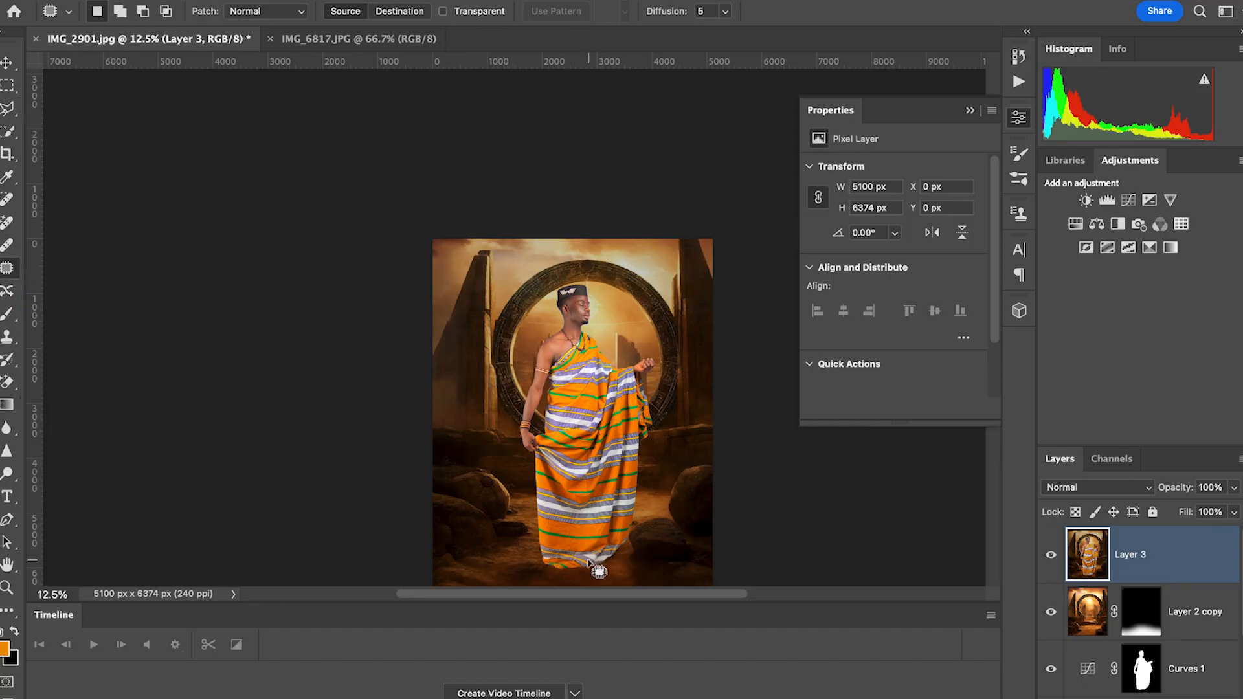
- Outline a thin selection along the bottom edge of the man's cloth on Layer 3 with the Patch tool
scroll(599, 570, "up", 10)
scroll(599, 570, "down", 6)
scroll(591, 567, "down", 3)
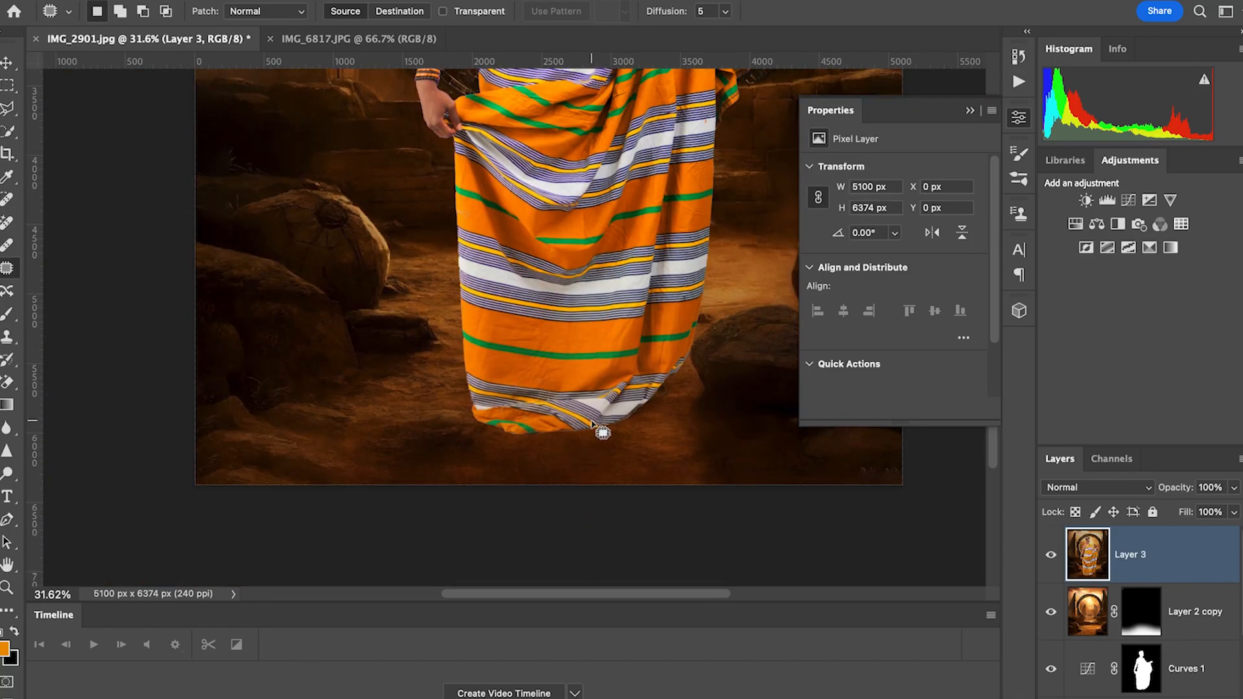
left_click(972, 112)
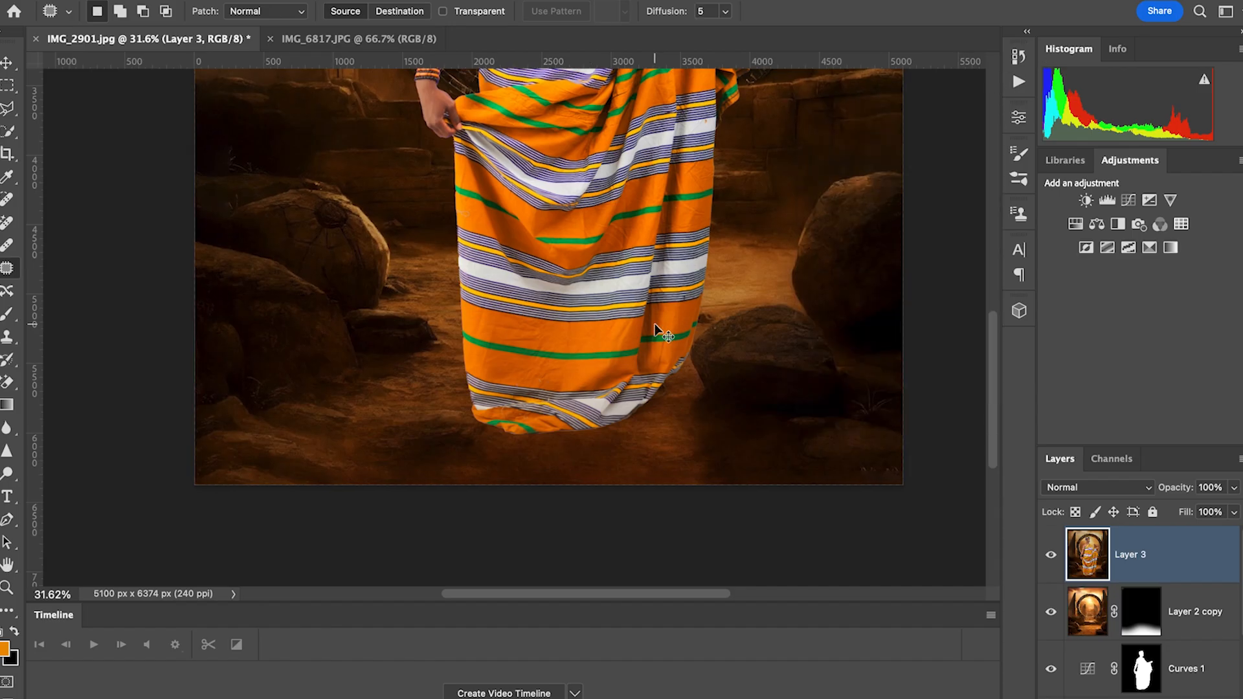
key("super+plus")
key("super+plus")
mouse_move(443, 443)
left_mouse_down()
mouse_move(494, 495)
mouse_move(652, 496)
mouse_move(687, 488)
mouse_move(758, 432)
mouse_move(753, 411)
mouse_move(672, 476)
mouse_move(557, 488)
mouse_move(503, 485)
mouse_move(453, 463)
mouse_move(445, 441)
mouse_move(456, 473)
left_mouse_up()
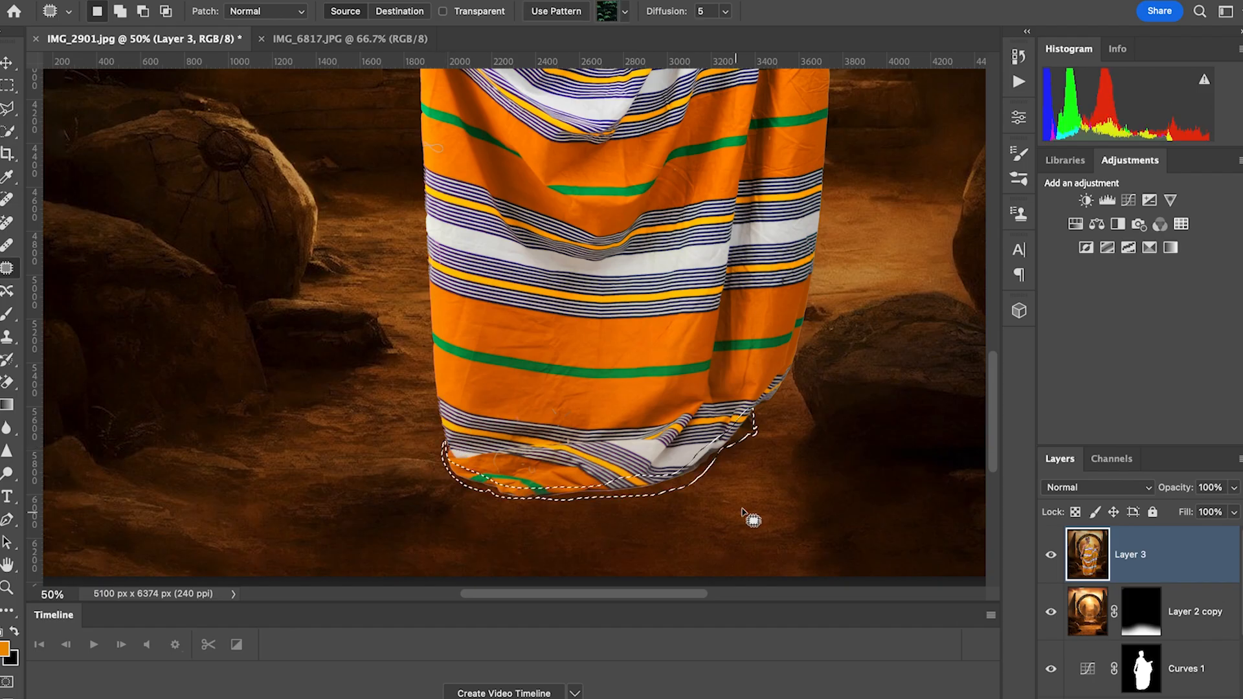
- Apply Fill to the selected strip along the cloth's hem on Layer 3 and clear the selection
right_click(739, 497)
left_click(784, 525)
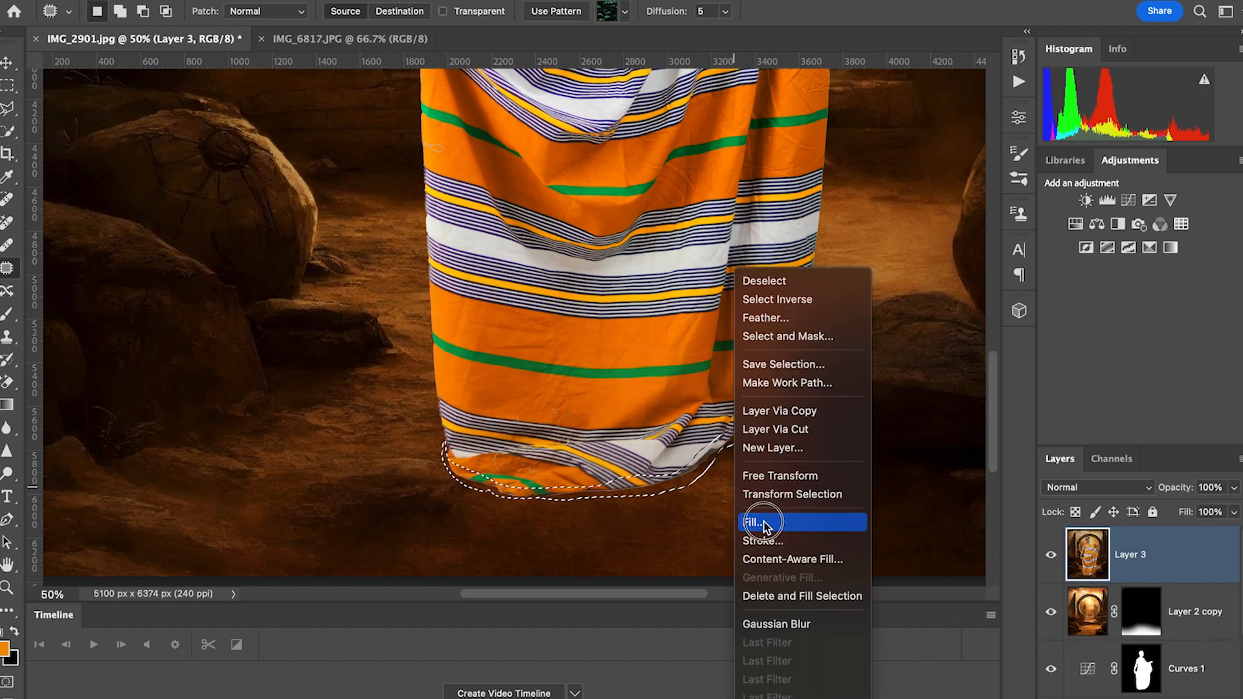
left_click(744, 234)
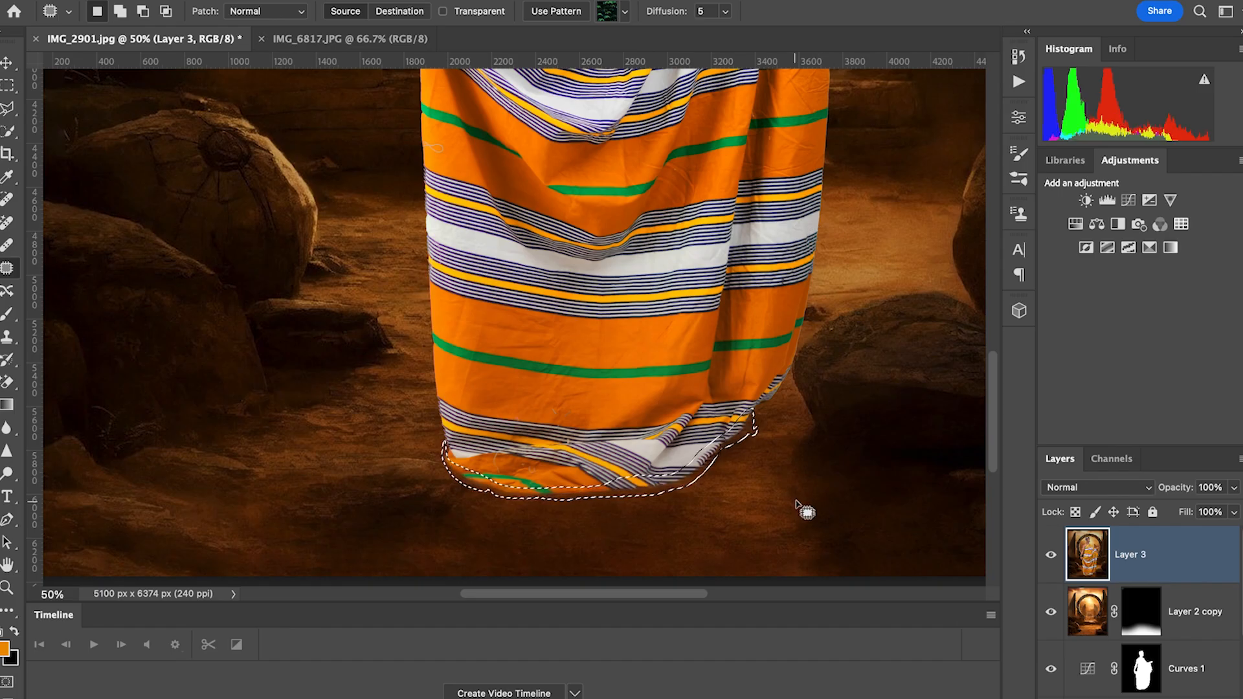
left_click(780, 523)
scroll(494, 488, "down", 1)
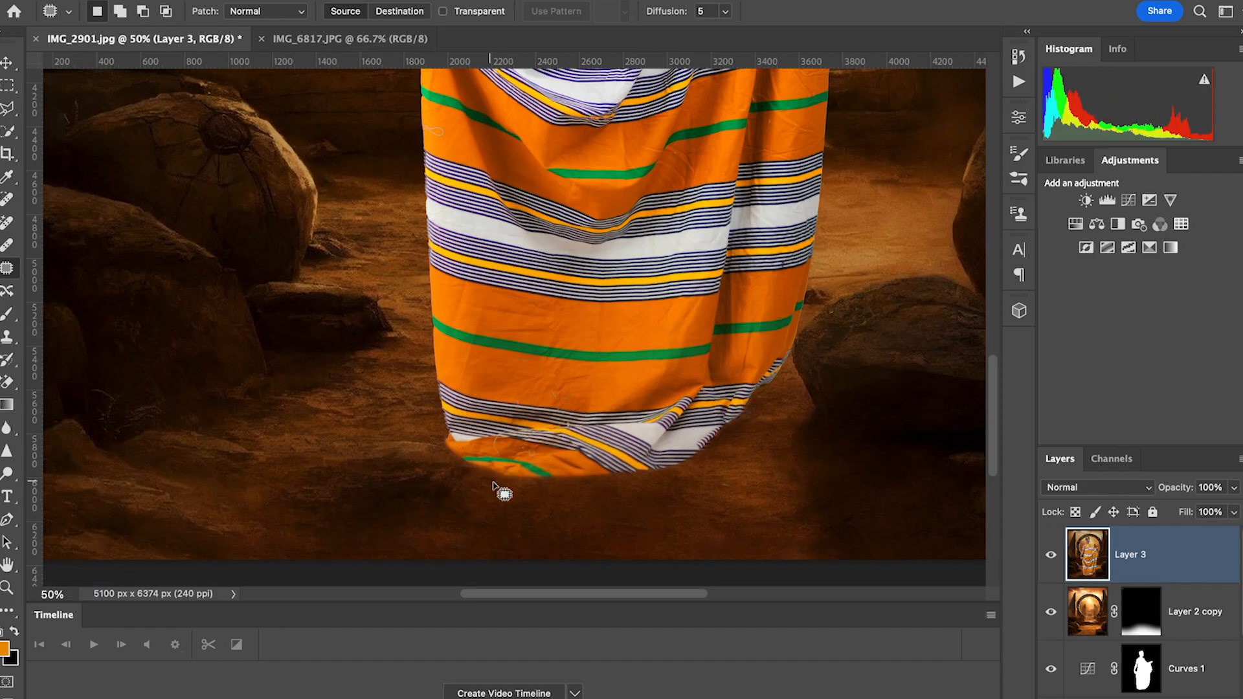
- Compare the hem with Layer 3 hidden and shown, and check how the whole figure sits on the ground
left_click(1052, 561)
left_click(1051, 561)
left_click(1051, 561)
left_click(1051, 561)
key("super+minus")
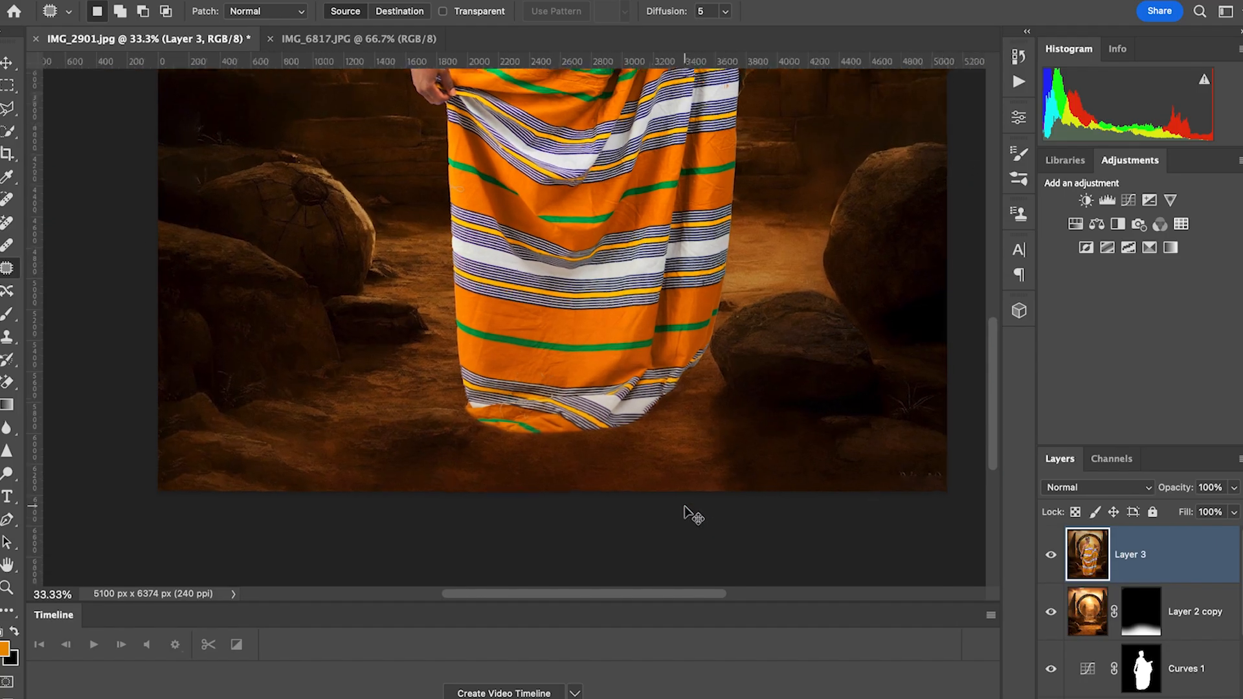
key("super+plus")
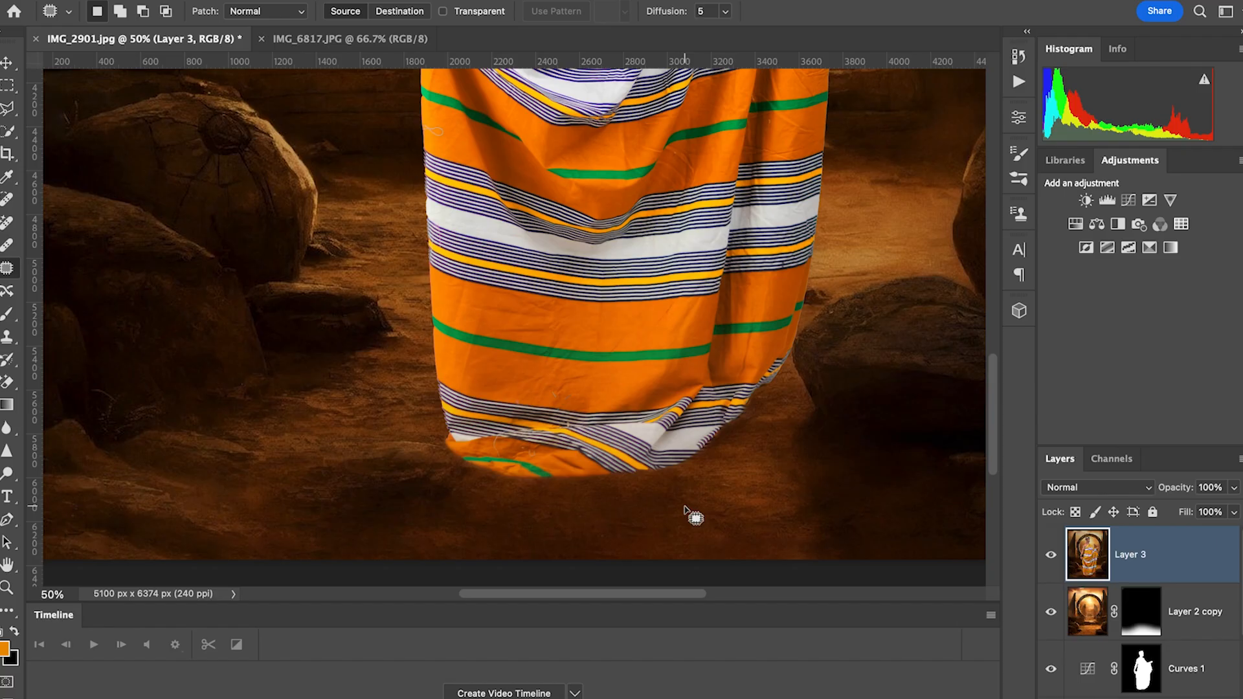
key("super+minus")
key("super+minus")
key("super+minus")
key("super+minus")
key("super+minus")
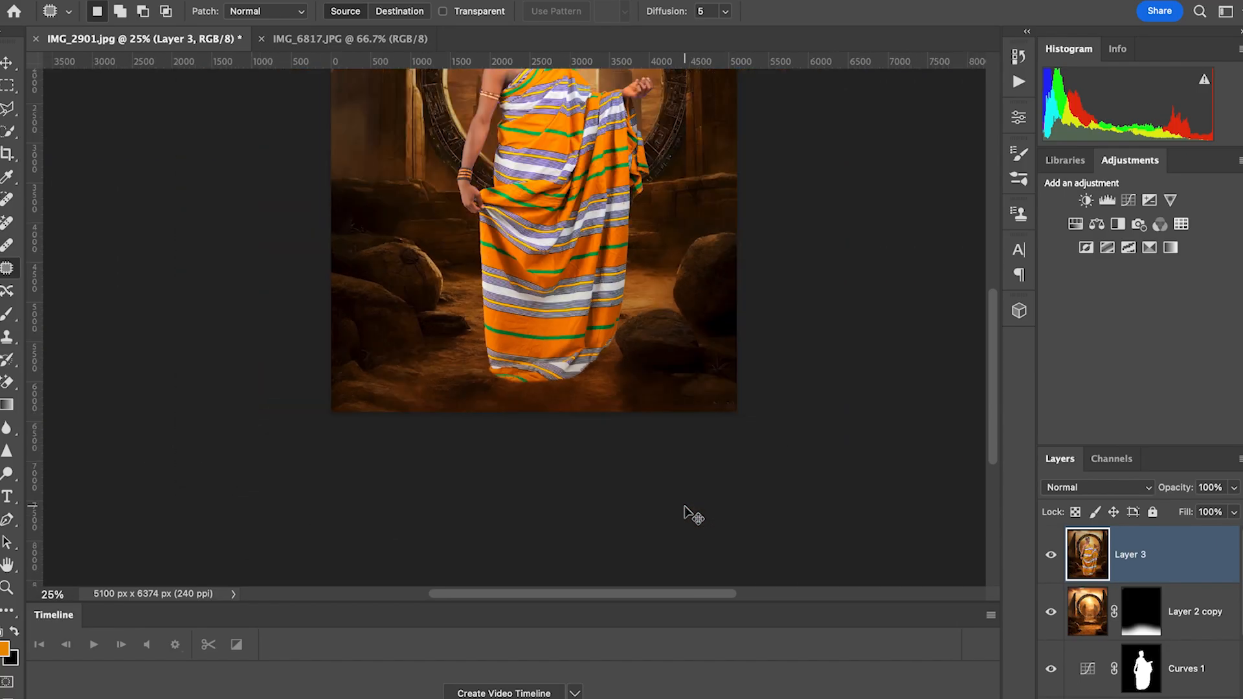
left_click_drag(547, 258, 568, 354)
scroll(558, 372, "up", 5)
scroll(561, 374, "down", 3)
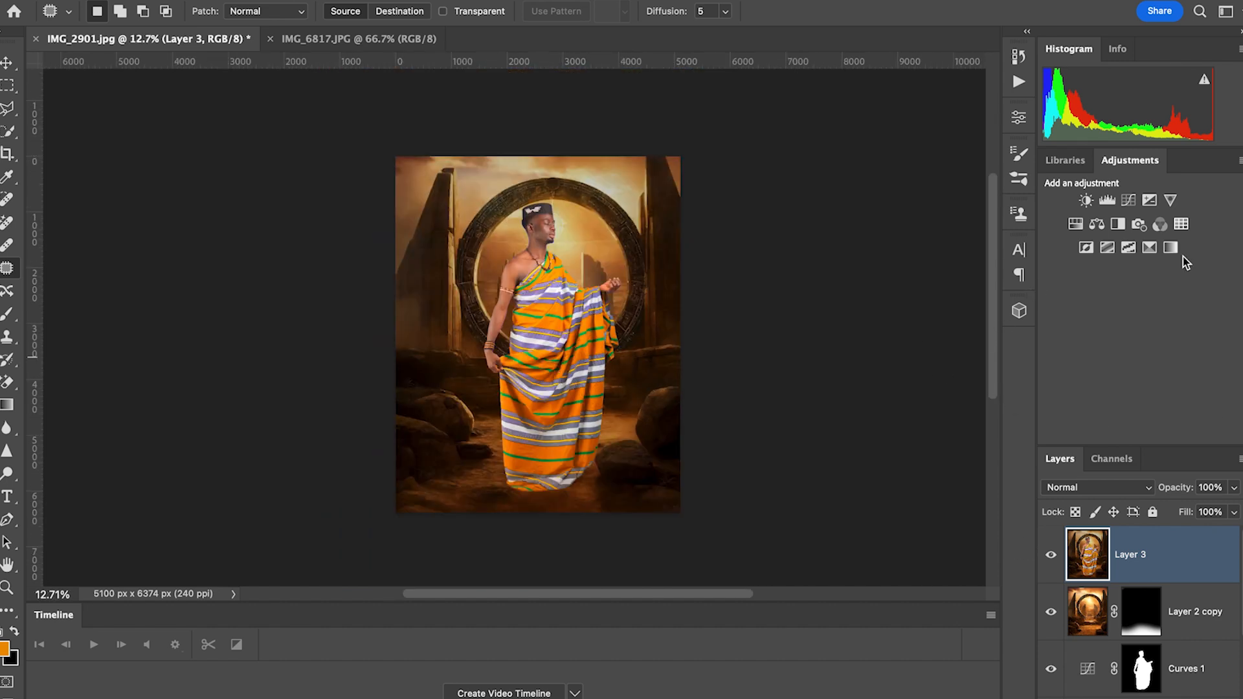
- Add a Curves adjustment above Layer 3 with the black point at input 7 and white point at input 235, and compare its effect
left_click(1128, 201)
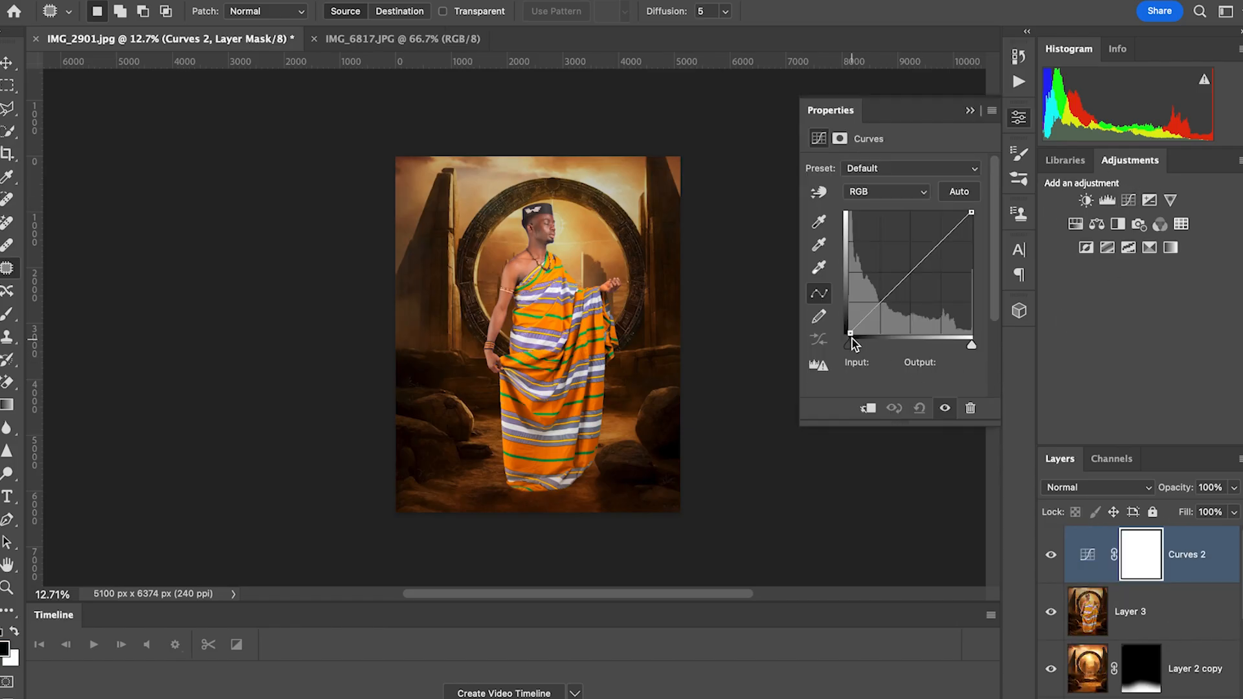
left_click_drag(850, 334, 854, 335)
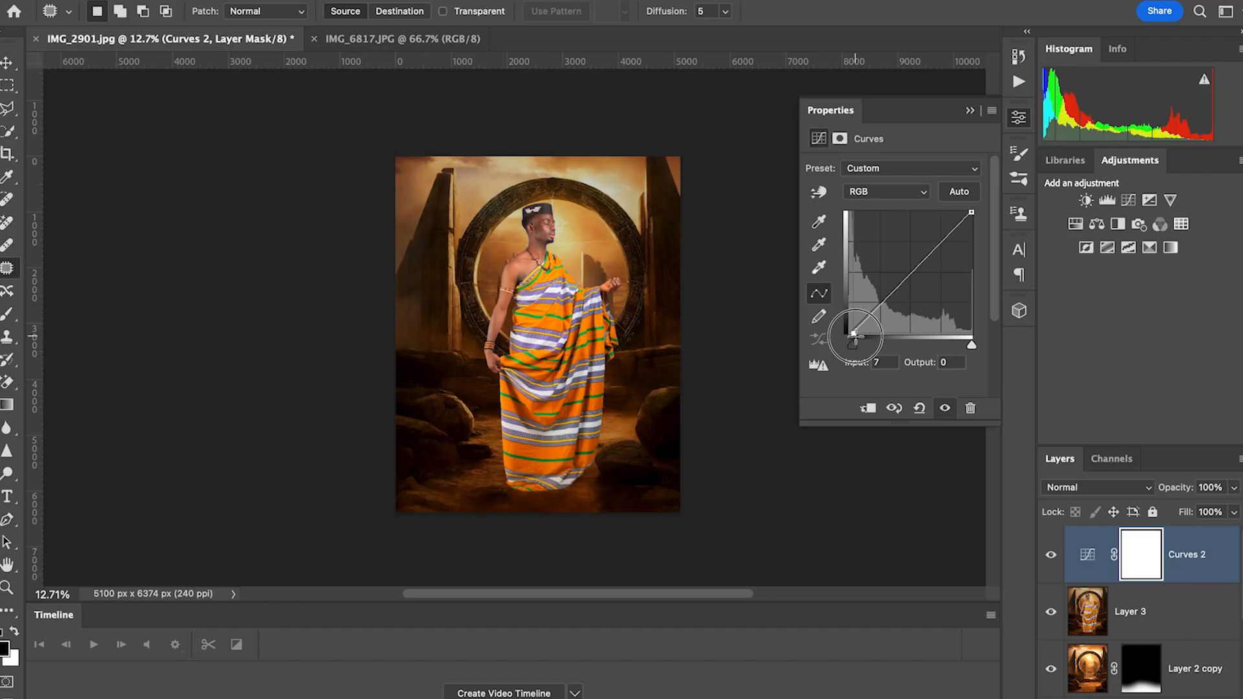
left_click_drag(854, 335, 854, 335)
left_click(971, 211)
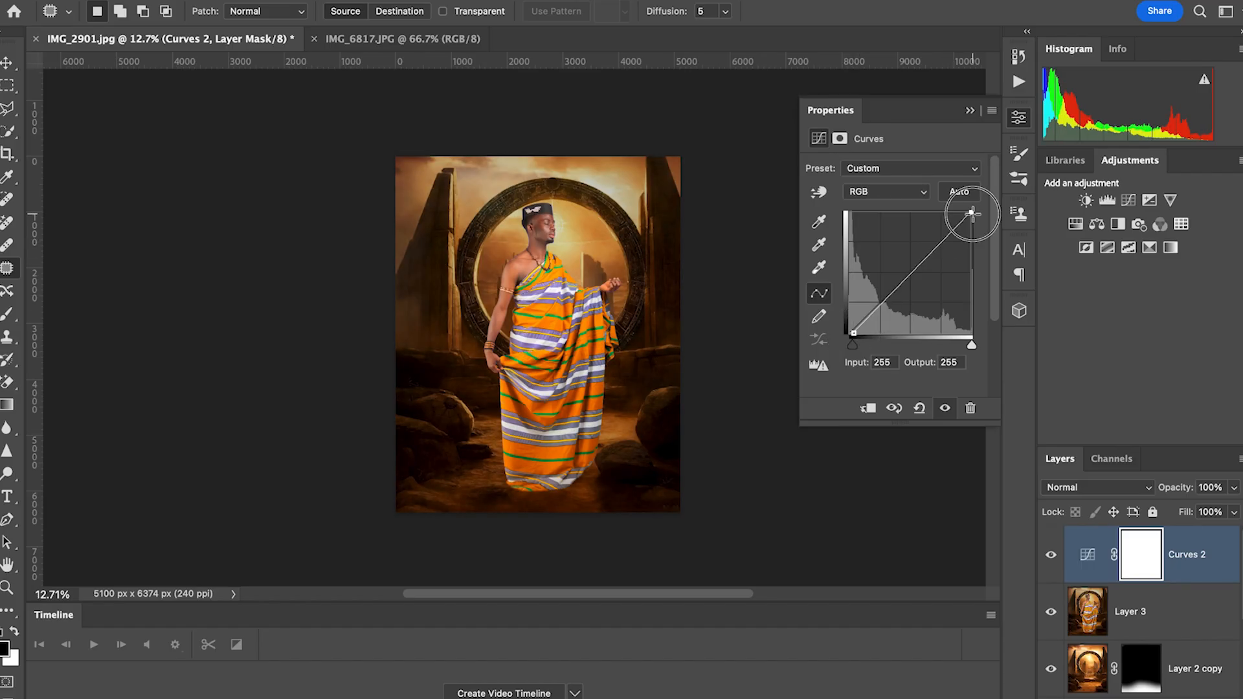
left_click_drag(971, 212, 962, 210)
scroll(962, 206, "down", 2)
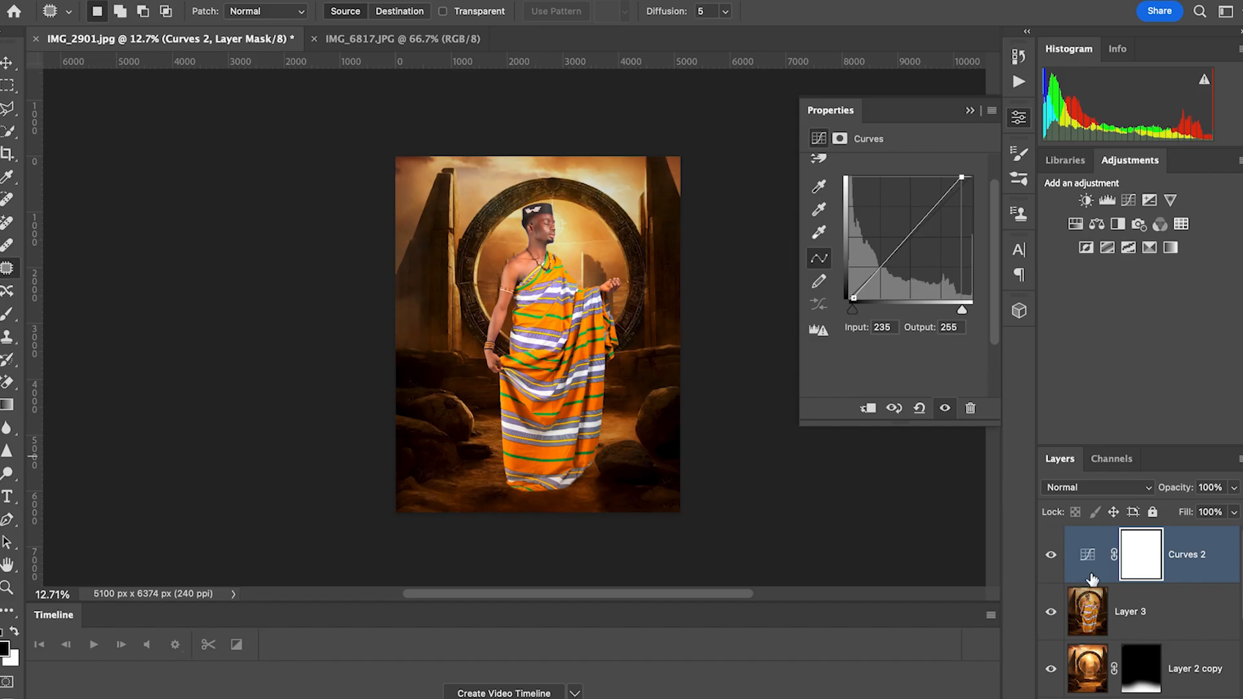
left_click(1052, 555)
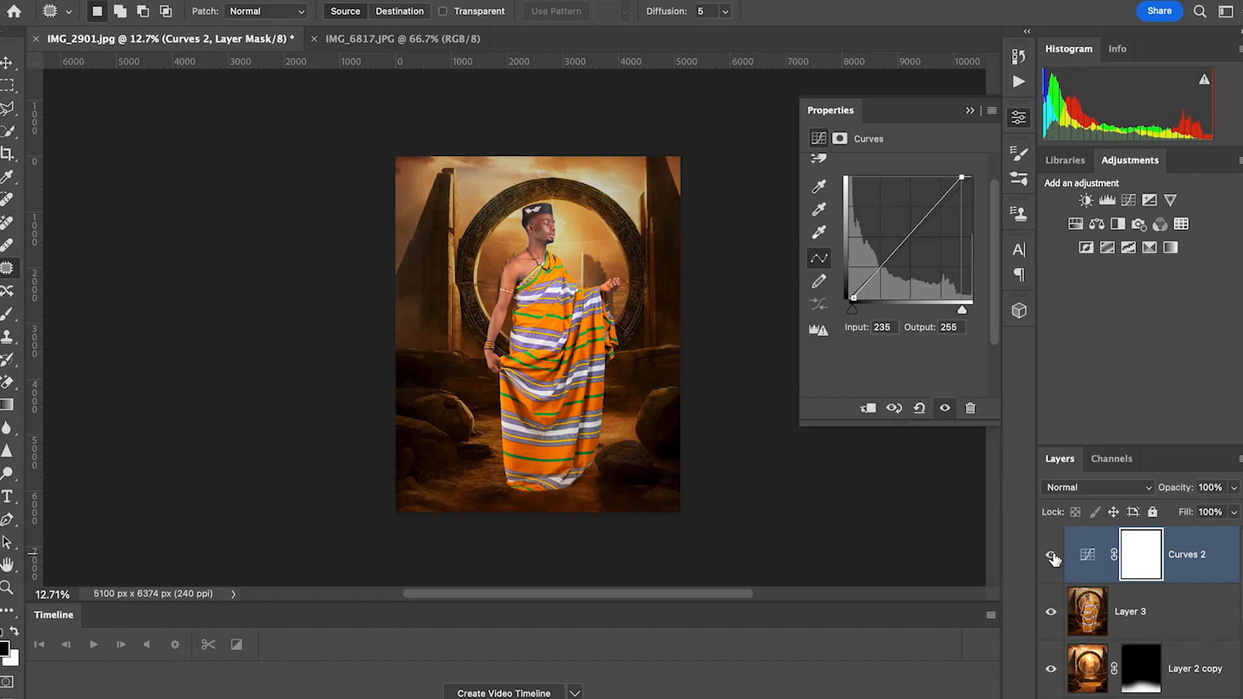
left_click(1052, 555)
left_click(1051, 556)
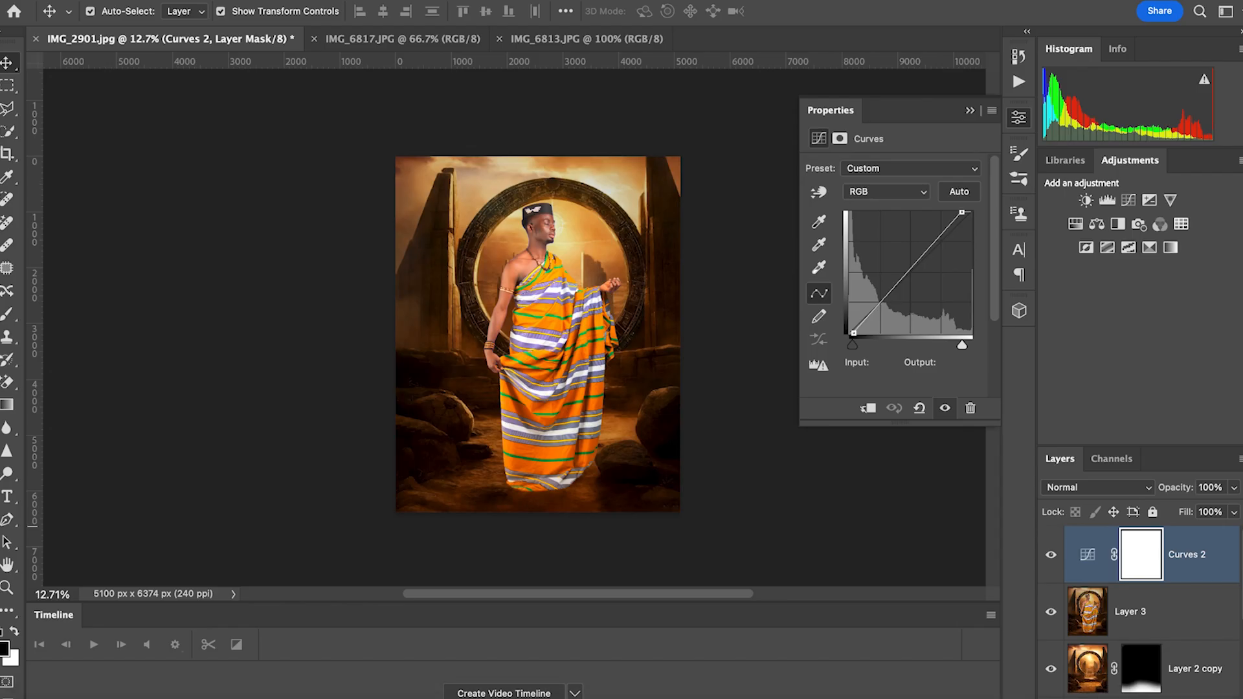
- Add a Solid Color fill layer in near-black #020202 above the Curves 2 adjustment
left_click(1135, 698)
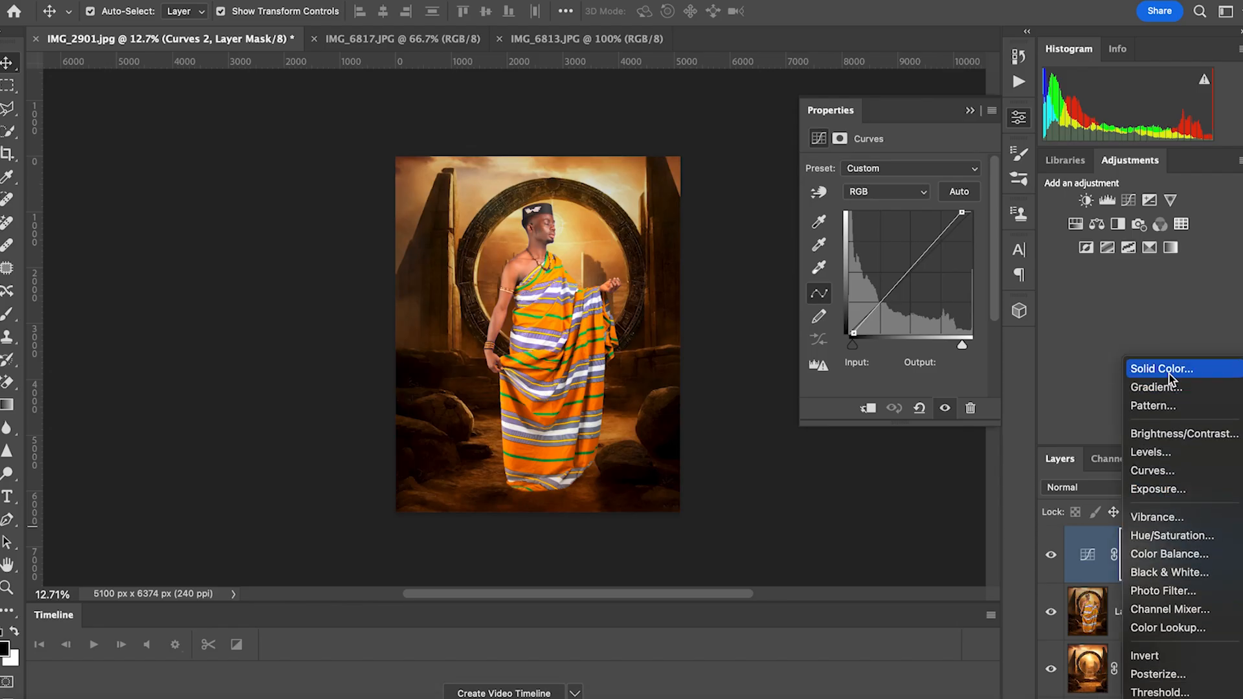
left_click(1171, 376)
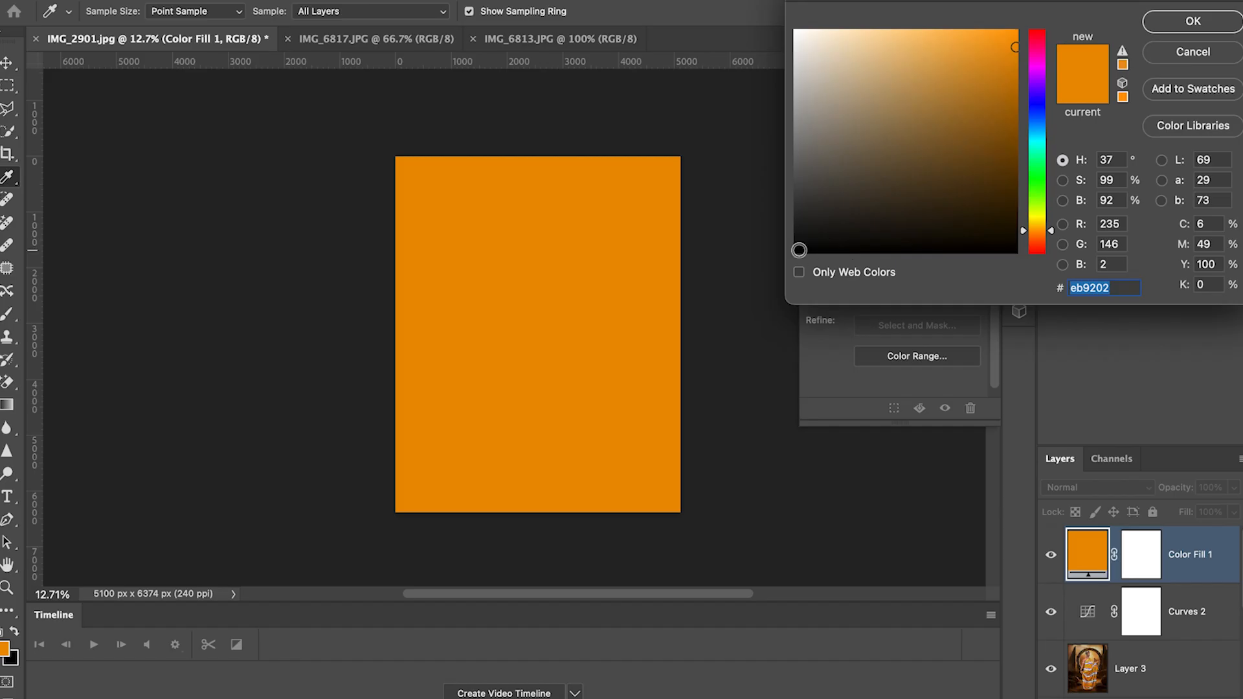
left_click(799, 249)
left_click_drag(797, 250, 796, 253)
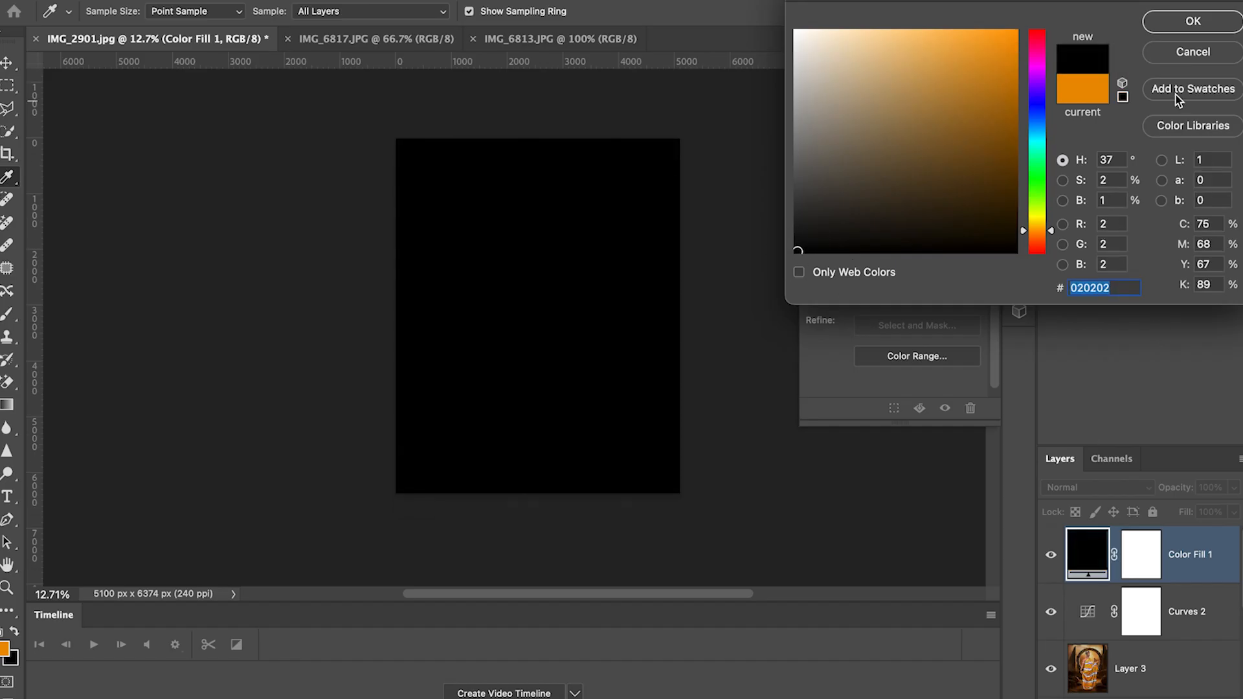
left_click(1201, 21)
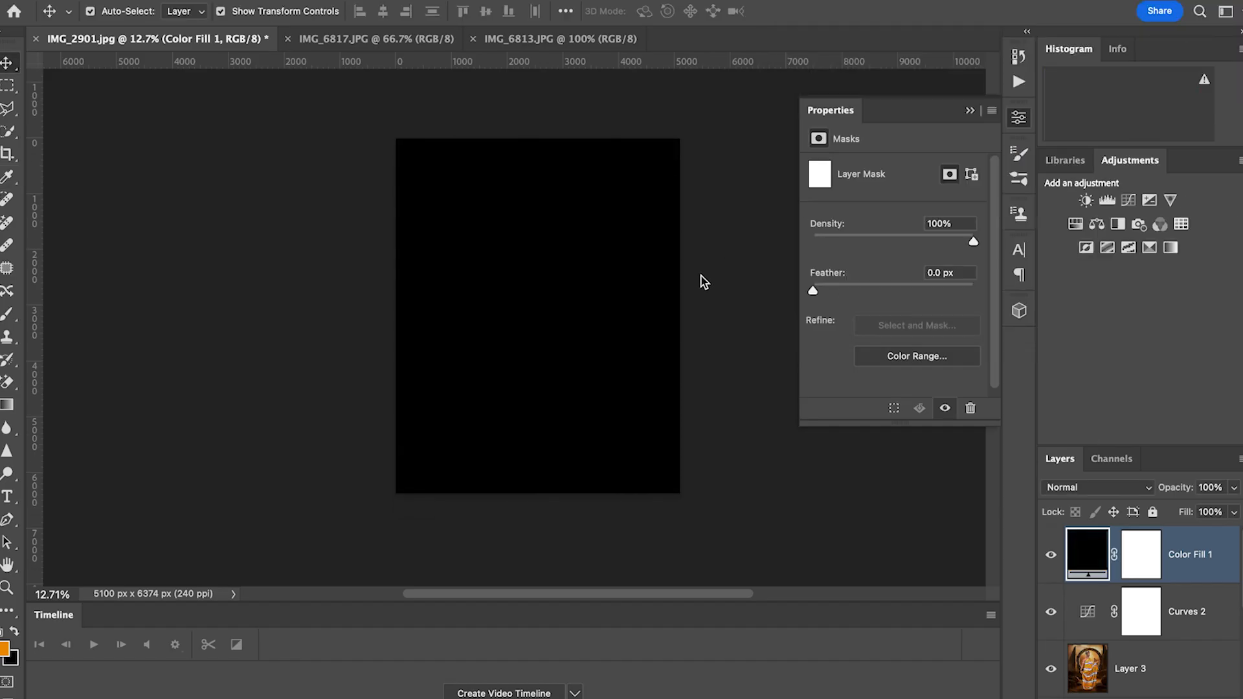
- Lower the black Color Fill 1 layer's opacity to 40%
left_click(971, 111)
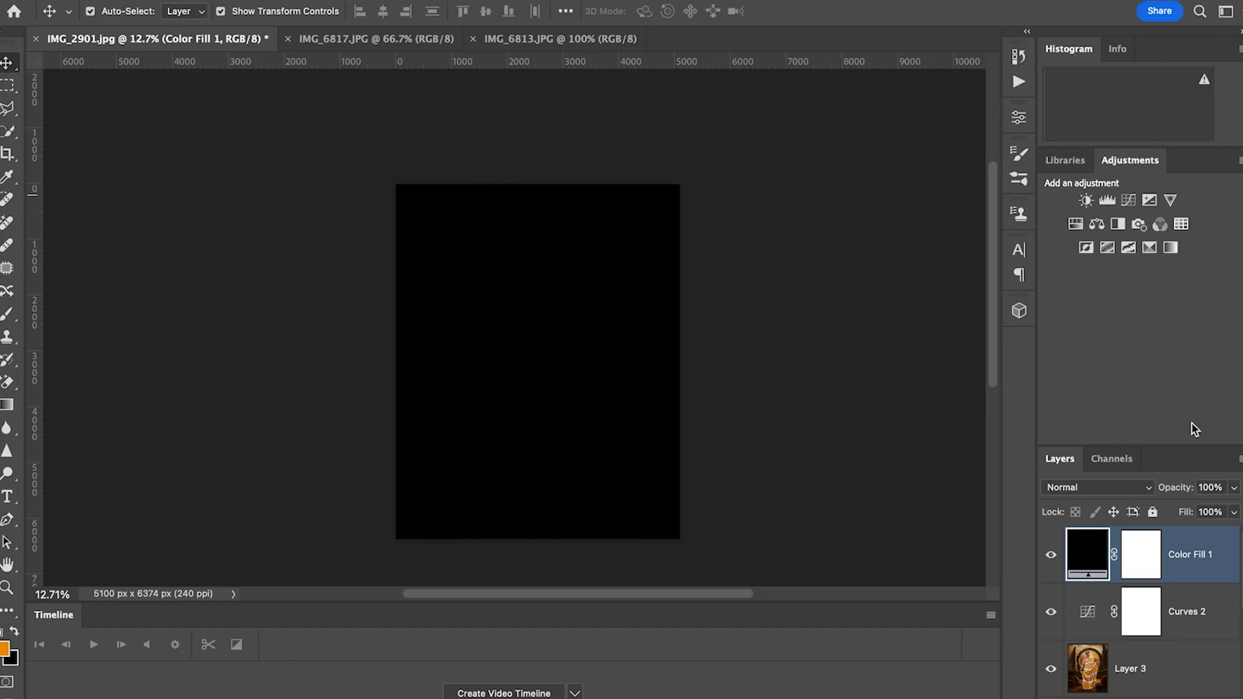
left_click(1238, 491)
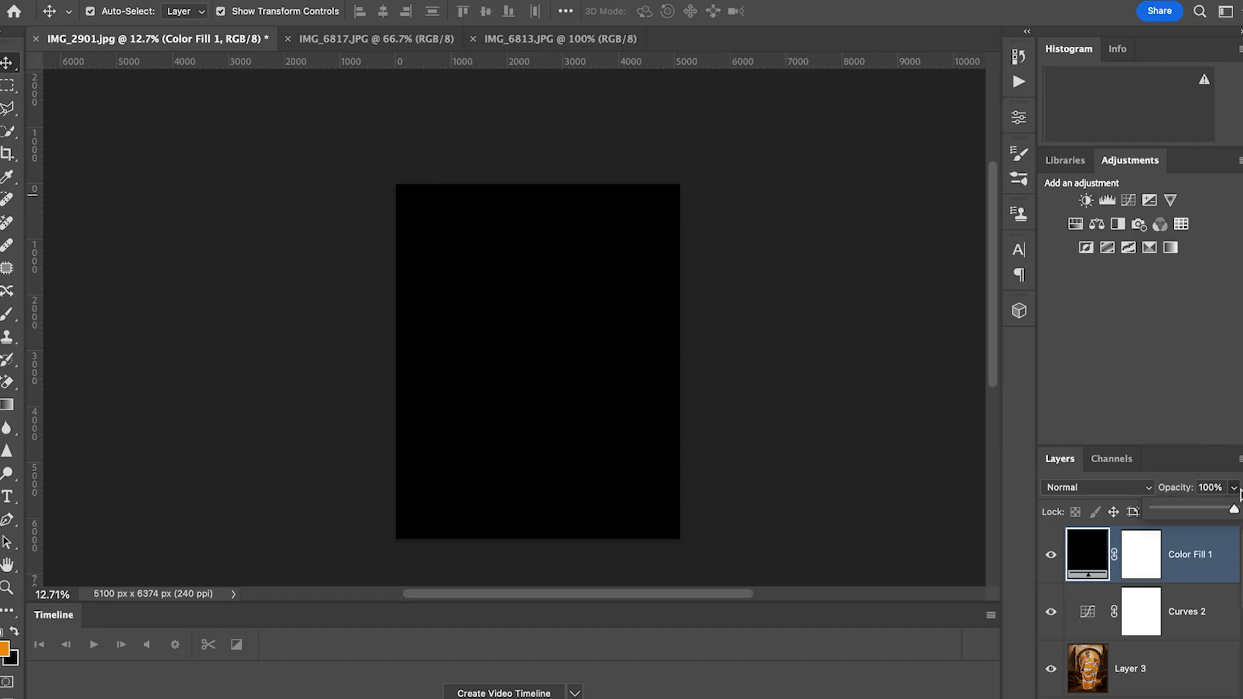
left_click(1187, 512)
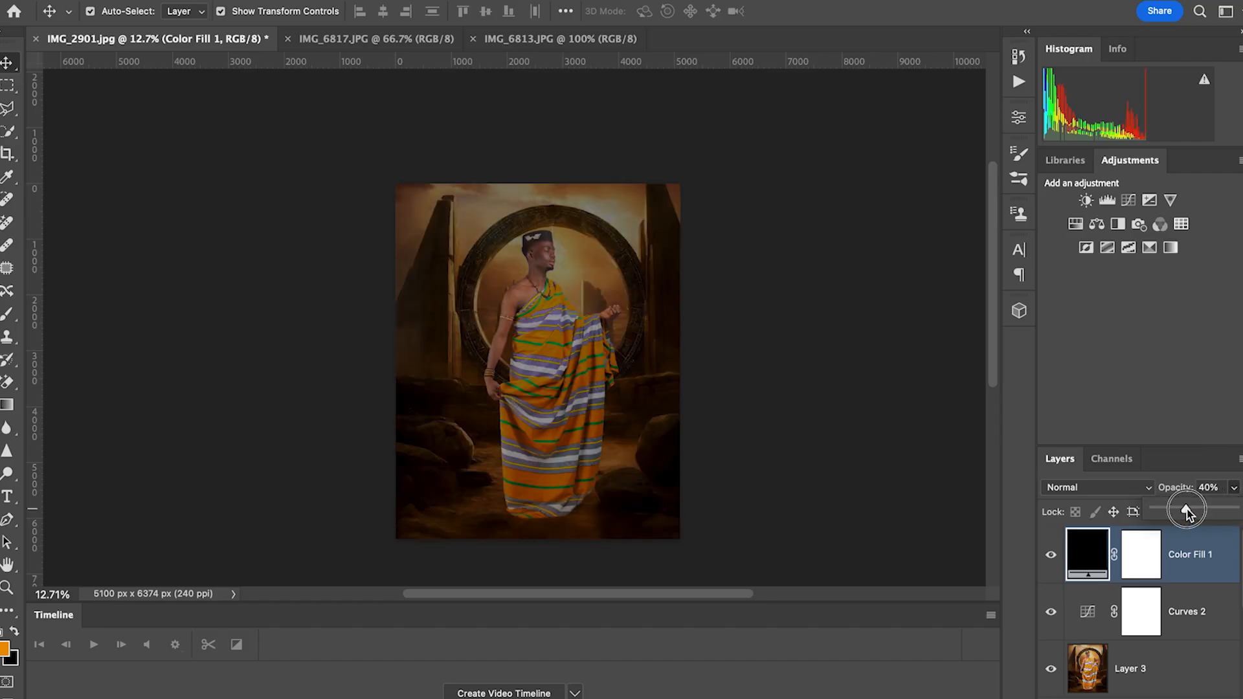
- Paint black on the Color Fill 1 mask over the man's head and upper body with a soft 4000 px brush
left_click(7, 317)
scroll(527, 97, "down", 3)
scroll(527, 97, "right", 1)
key("d")
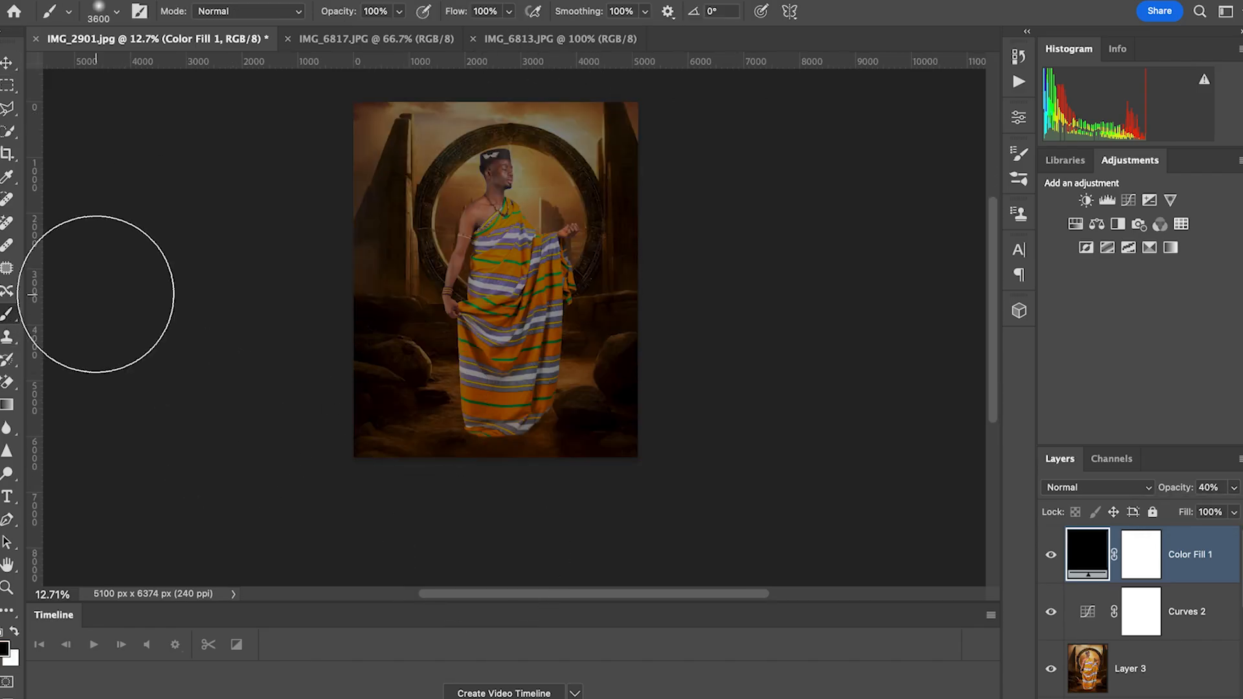
left_click(13, 632)
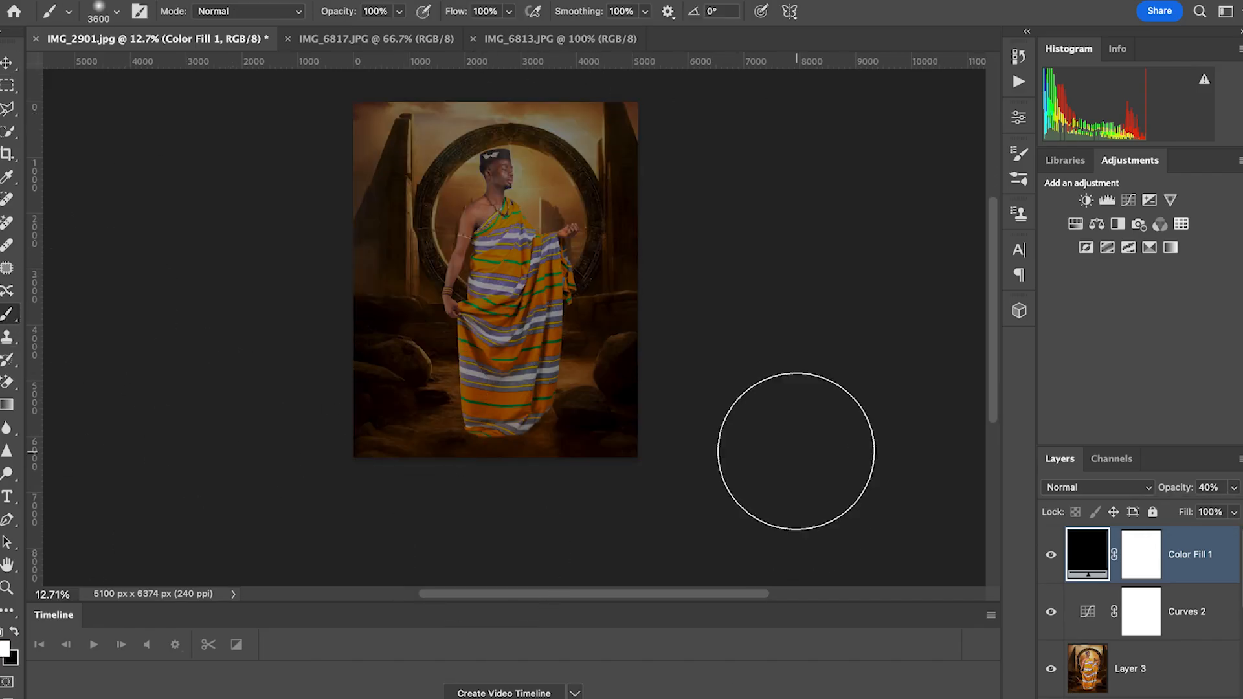
key("bracketright")
scroll(516, 250, "down", 3)
key("bracketright")
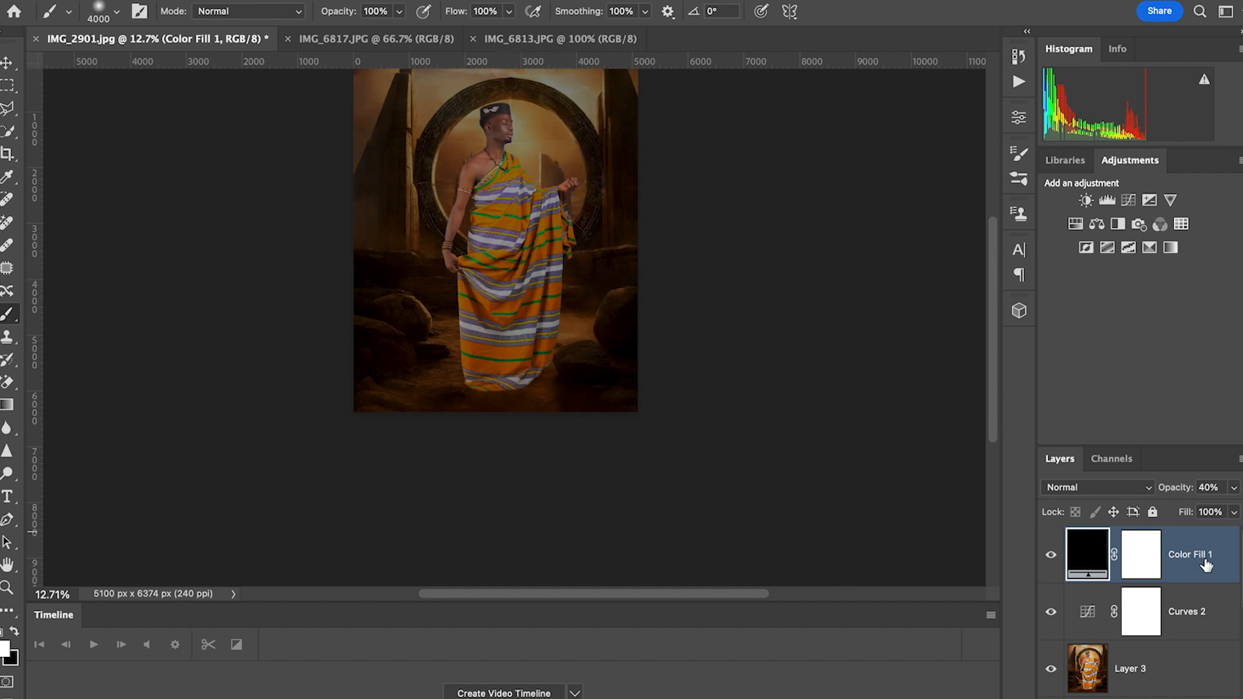
left_click(1141, 554)
key("x")
mouse_move(562, 157)
left_mouse_down()
mouse_move(444, 153)
mouse_move(494, 158)
mouse_move(505, 222)
left_mouse_up()
scroll(512, 240, "up", 2)
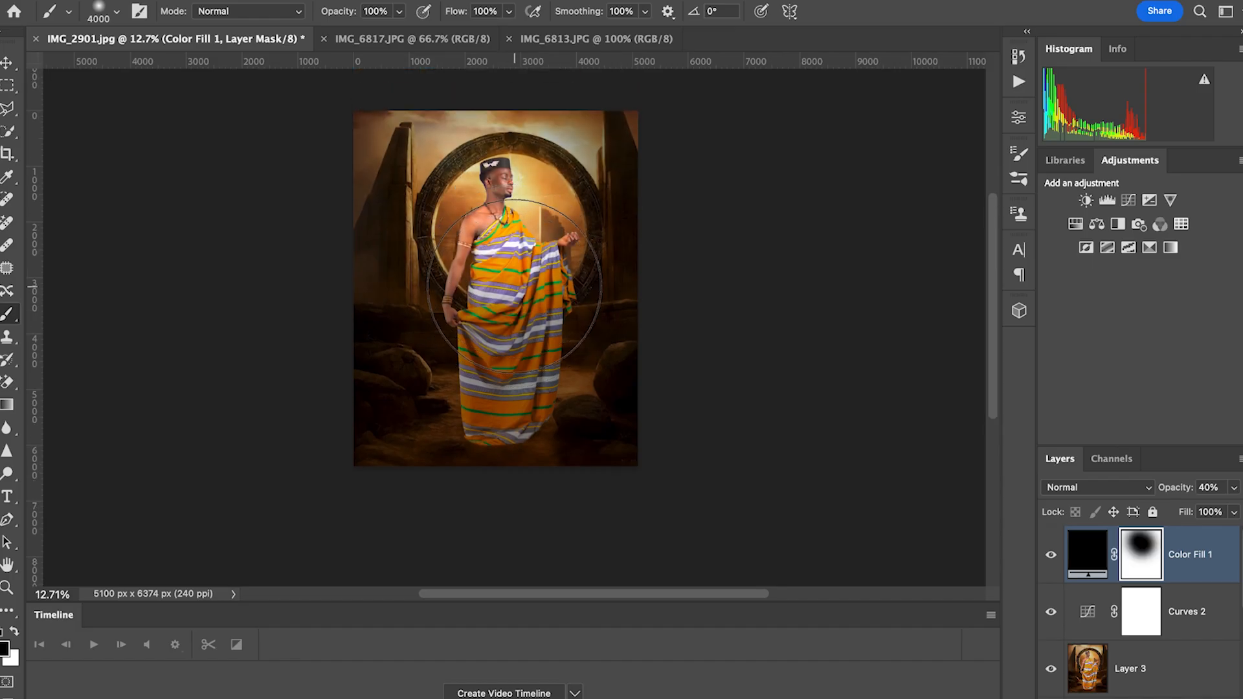
- Enlarge the brush to 4900 px and paint black on the Color Fill 1 mask across the stone ring and figure, keeping the lower edge dark
key("bracketright")
key("bracketright")
key("bracketright")
key("bracketright")
key("bracketright")
key("bracketright")
key("bracketright")
key("bracketright")
key("bracketright")
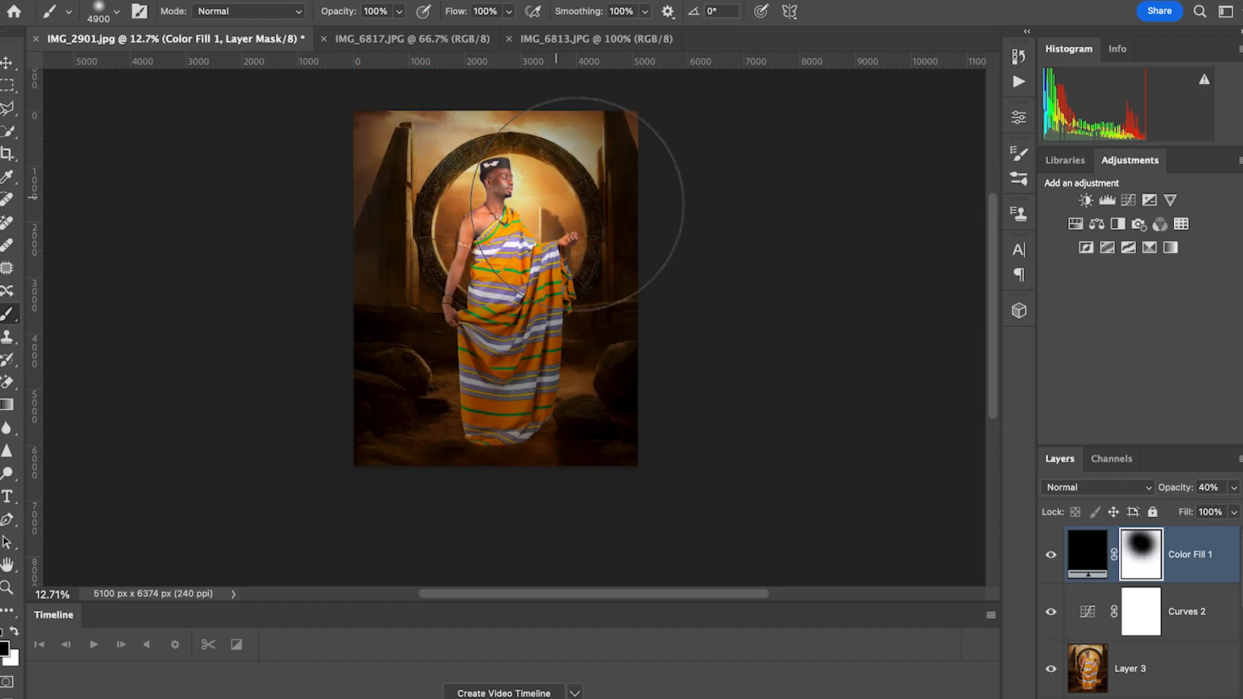
mouse_move(420, 195)
left_mouse_down()
mouse_move(340, 302)
mouse_move(519, 244)
mouse_move(557, 251)
left_mouse_up()
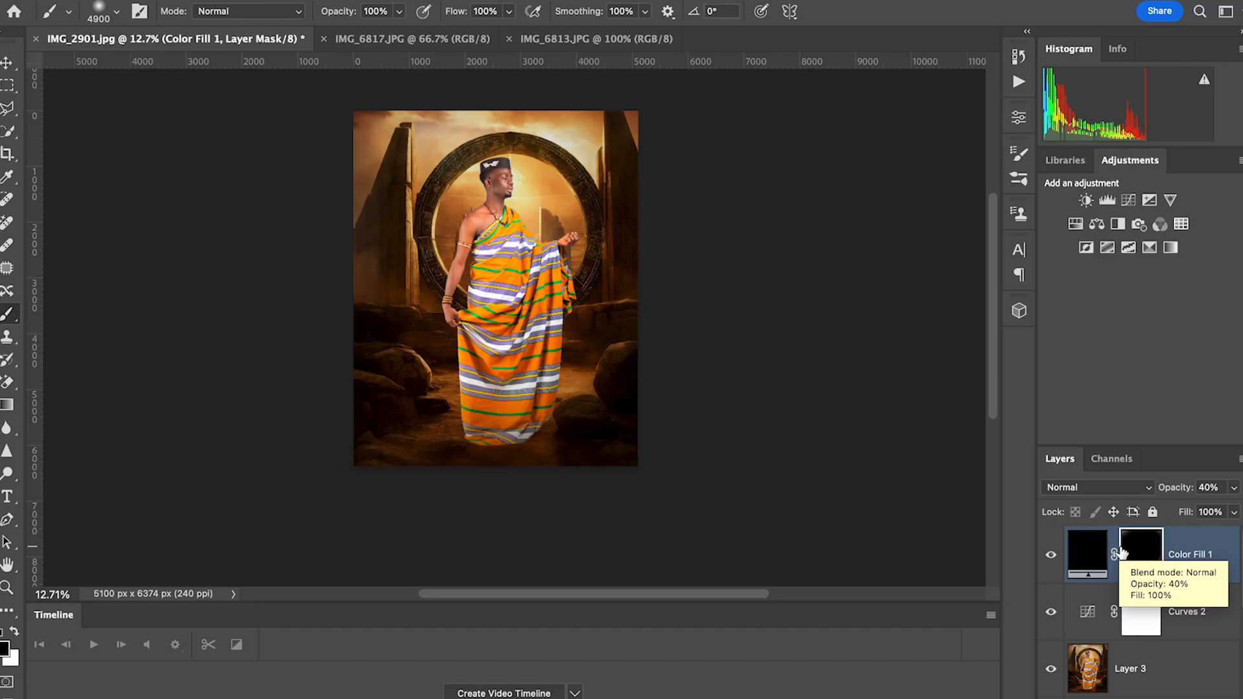
- Compare the image with Color Fill 1 hidden and shown to judge the darkening around the figure
left_click(1051, 555)
left_click(1051, 557)
left_click(1051, 557)
left_click(1051, 557)
left_click(1051, 557)
left_click(1051, 557)
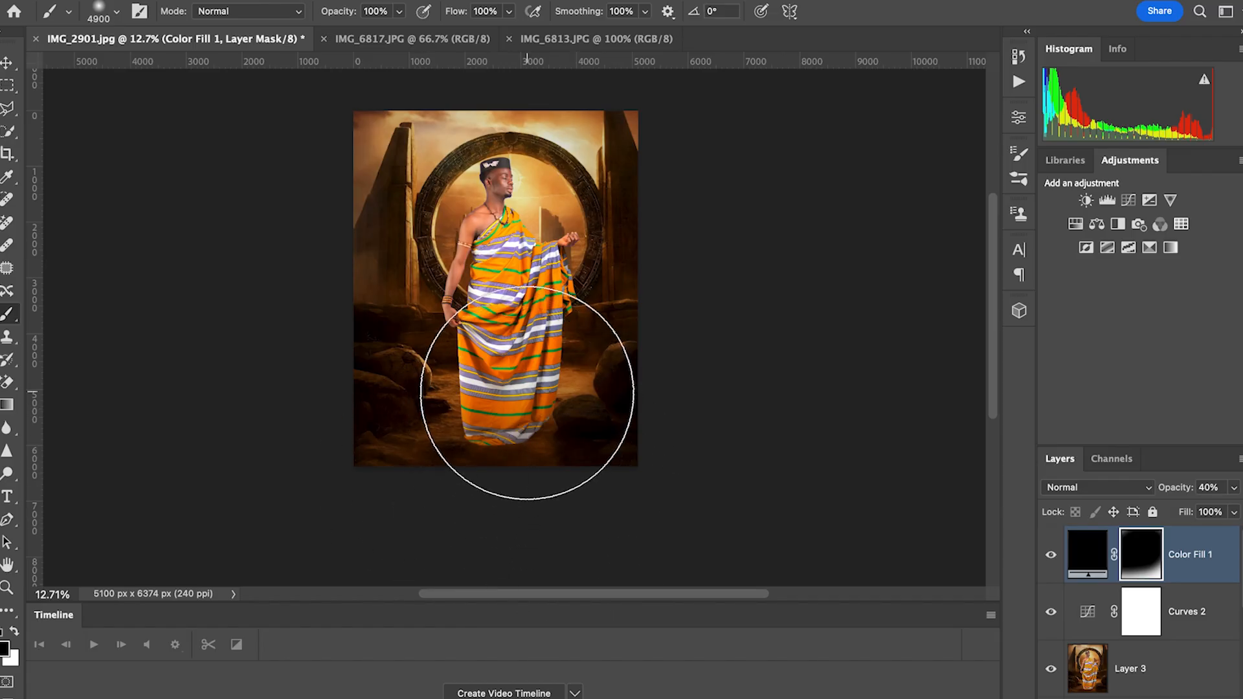
left_click(1052, 558)
left_click(1052, 558)
left_click(1051, 558)
left_click(1052, 559)
left_click(1051, 559)
left_click(1052, 558)
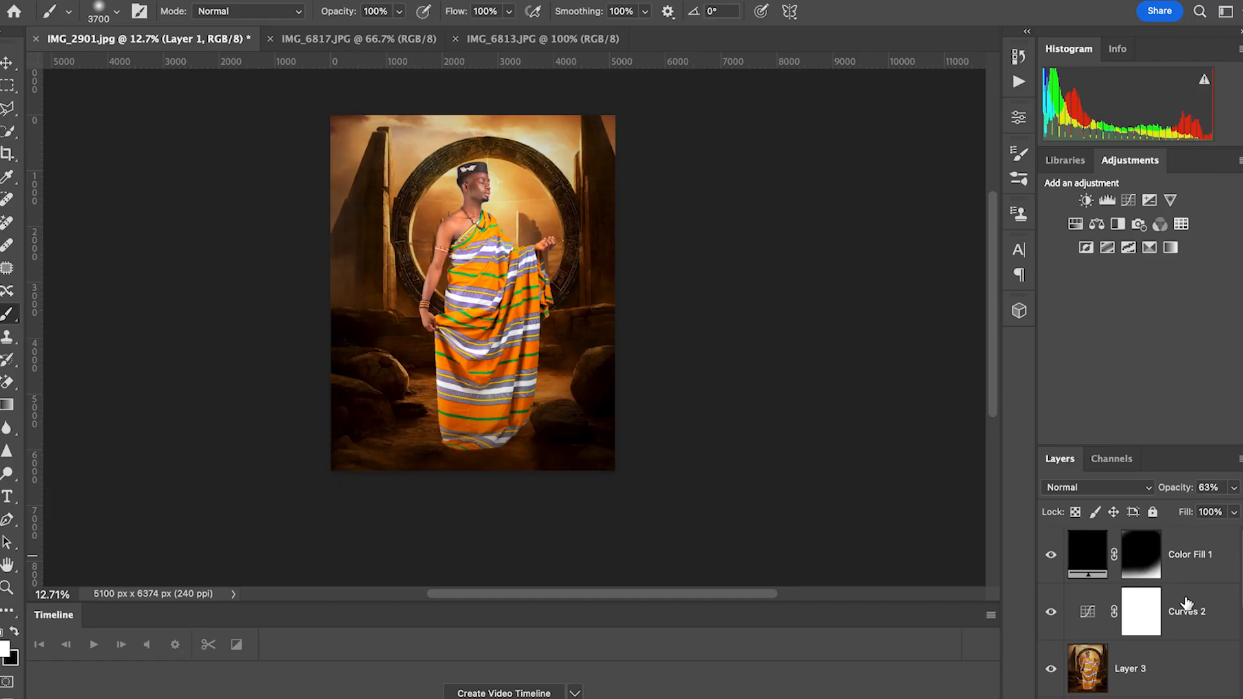
- Group all layers from Color Fill 1 down to Layer 2, leaving only the Background outside
scroll(1187, 605, "down", 3)
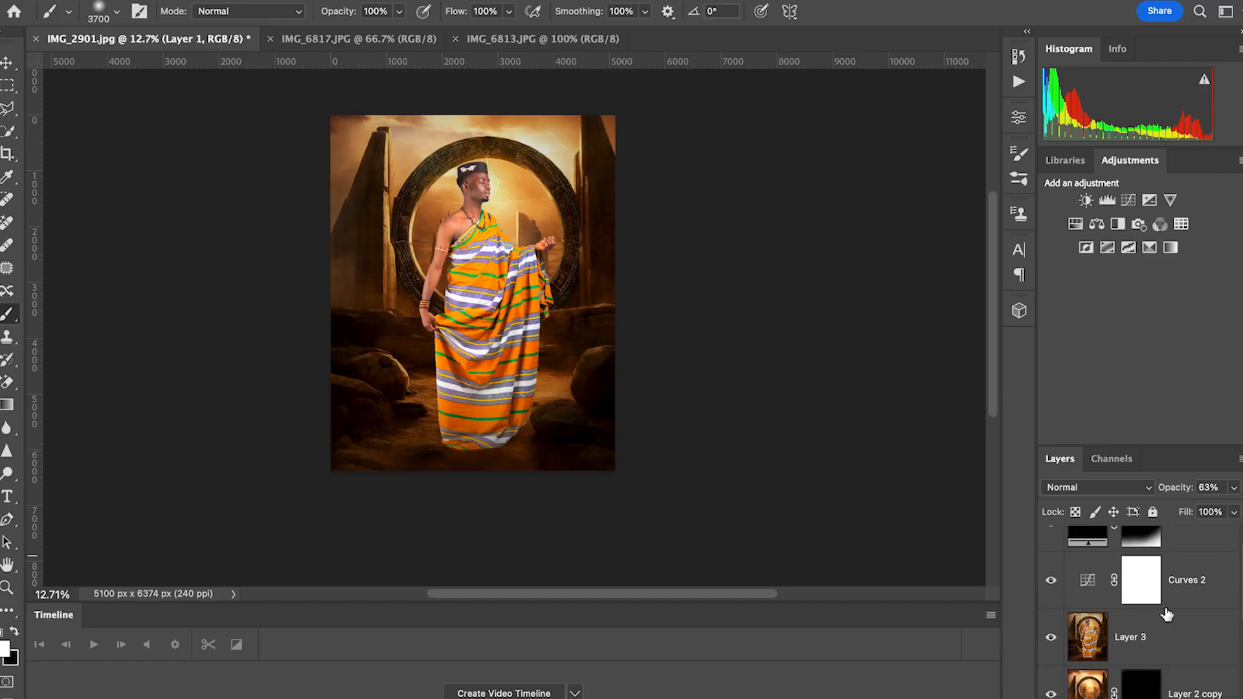
scroll(1166, 611, "up", 3)
left_click(1205, 542)
scroll(1191, 583, "down", 6)
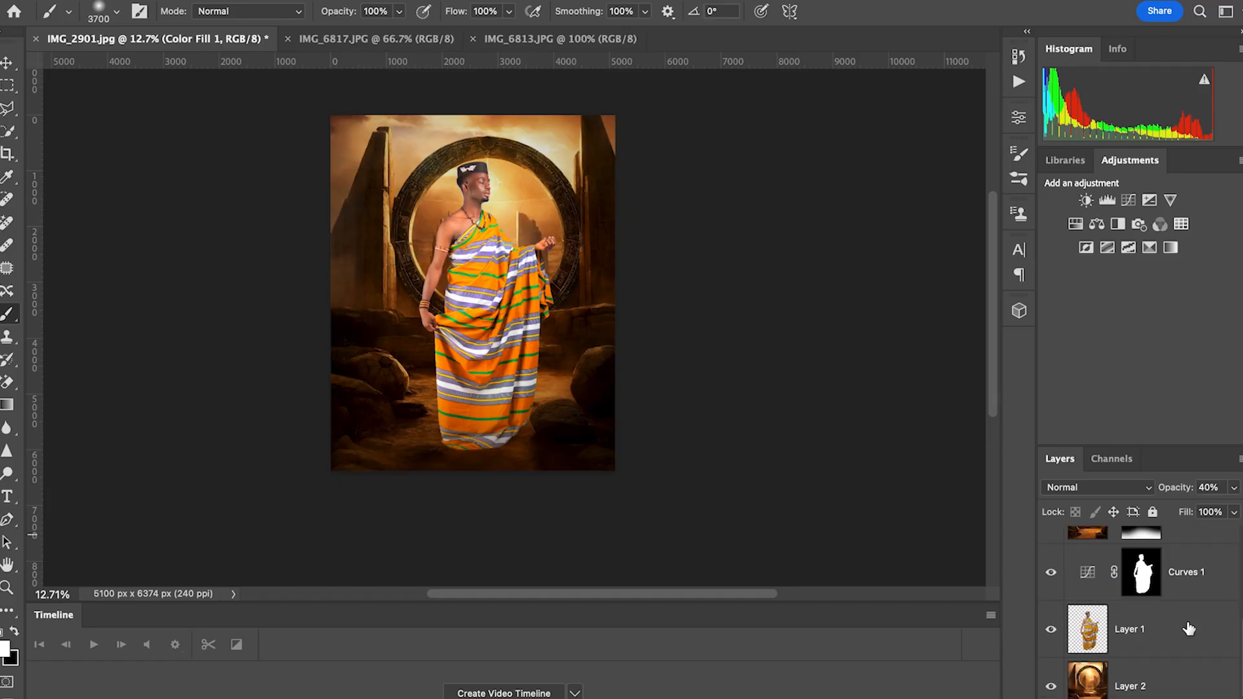
left_click(1174, 647, "shift")
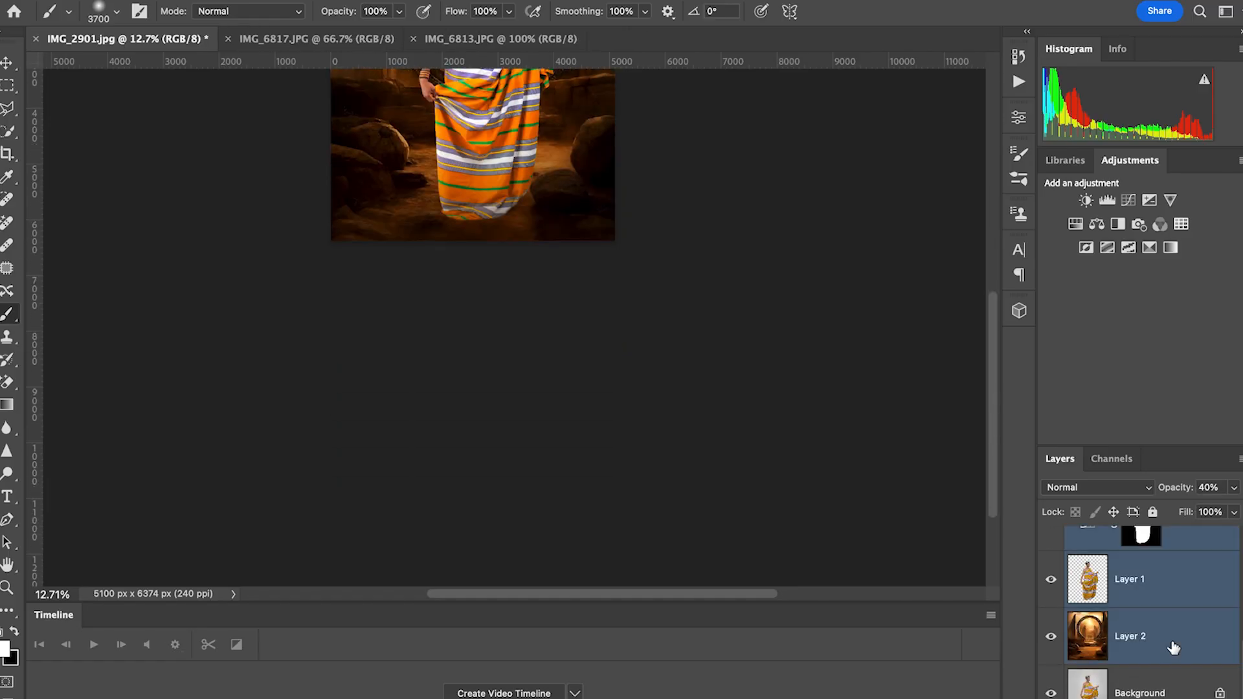
key("ctrl+g")
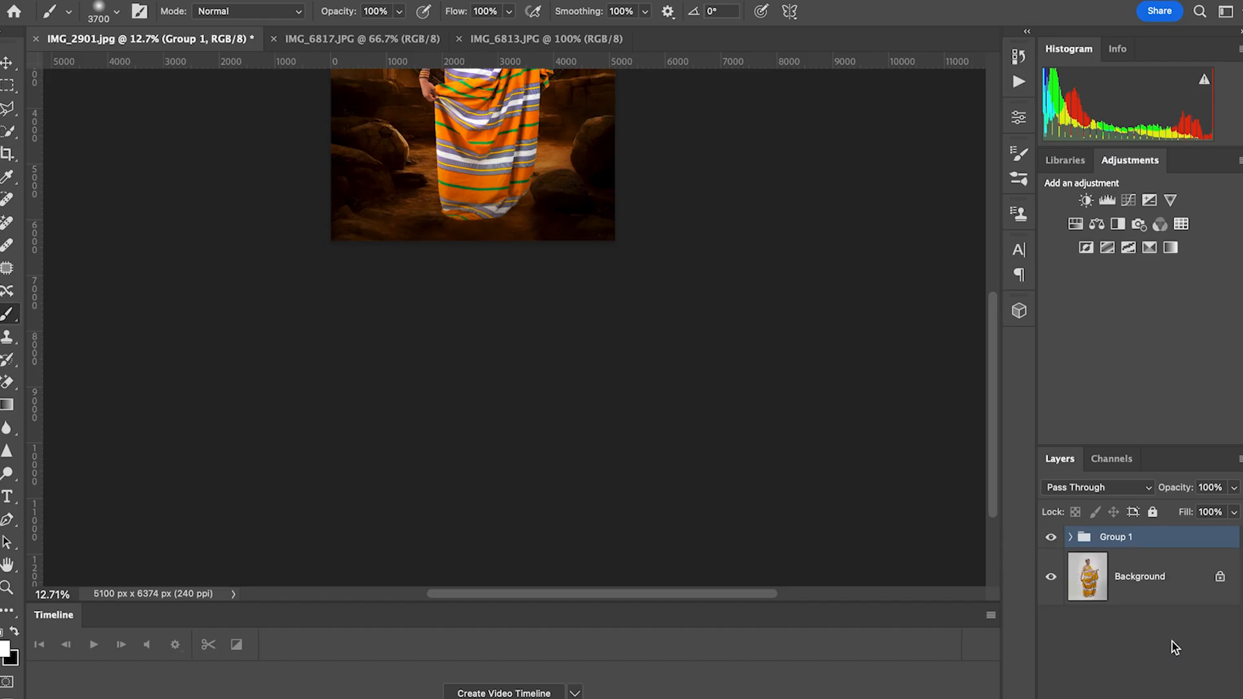
- Compare the original studio photo with the finished composite by hiding and showing Group 1
scroll(637, 323, "up", 5)
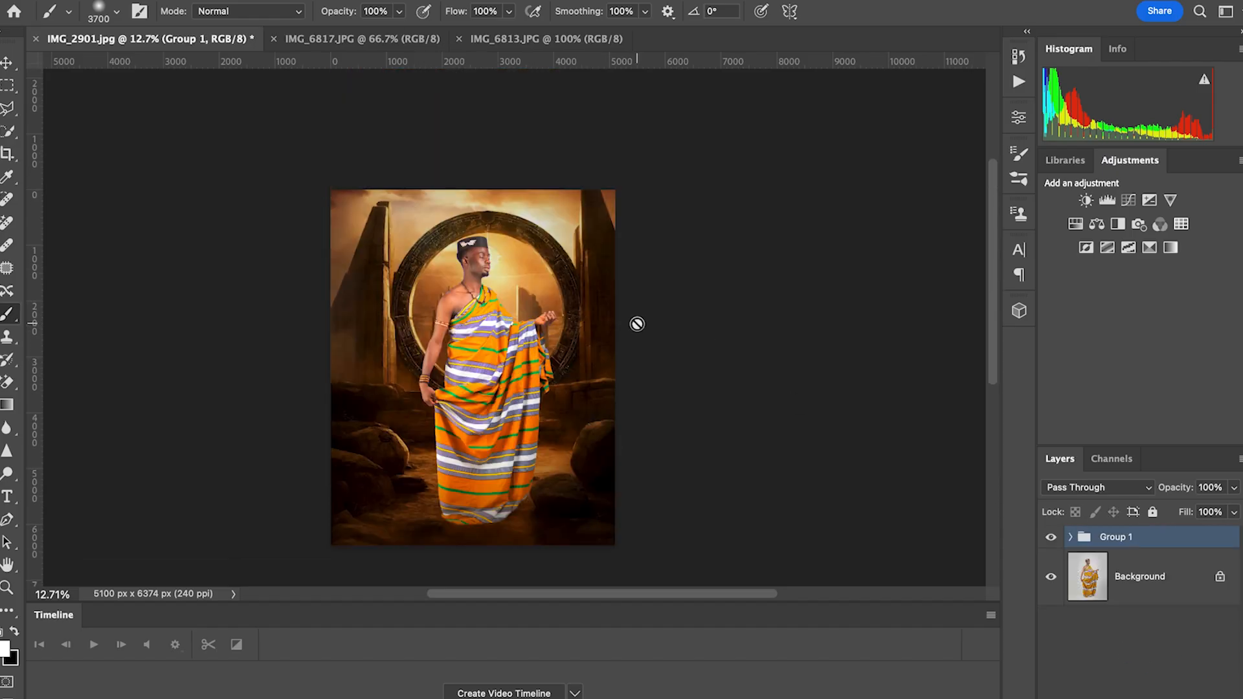
left_click(1051, 543)
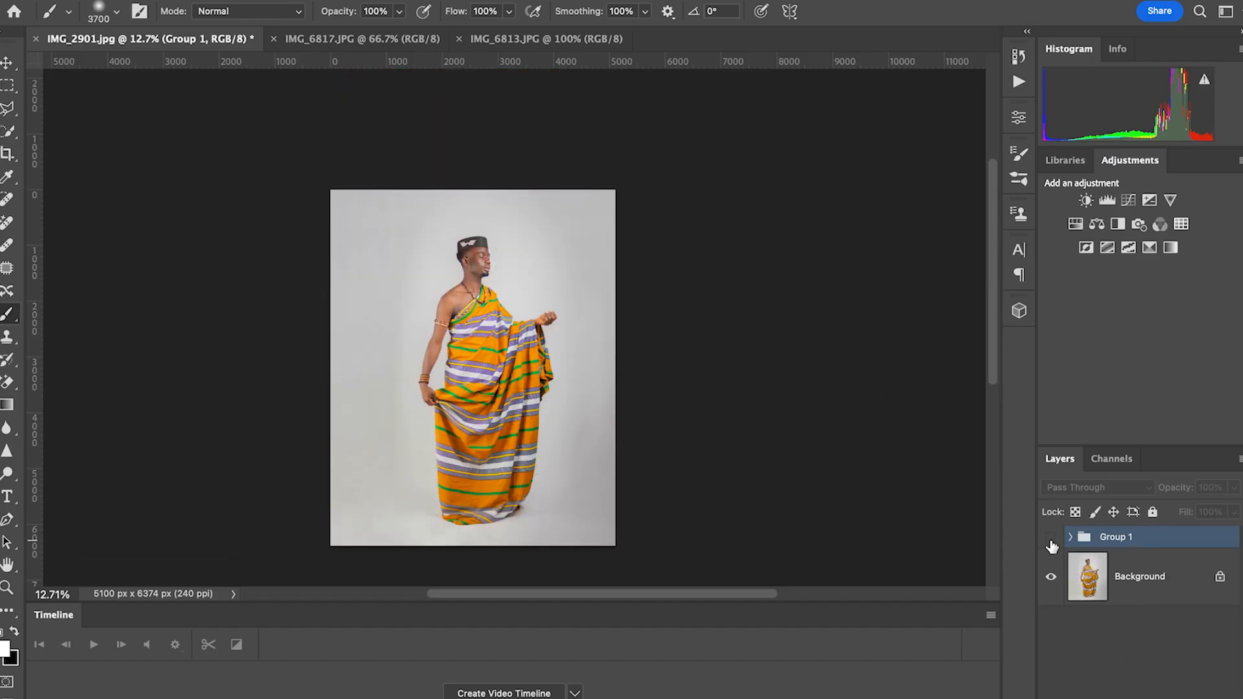
left_click(1051, 542)
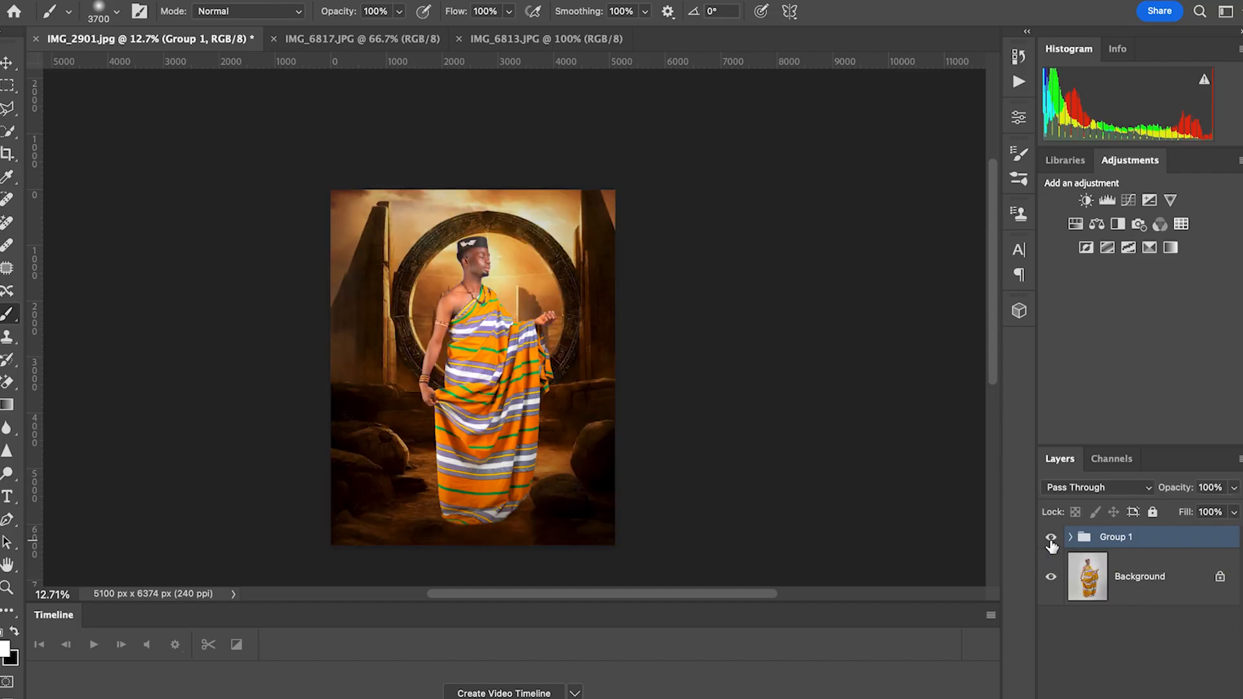
left_click(1051, 541)
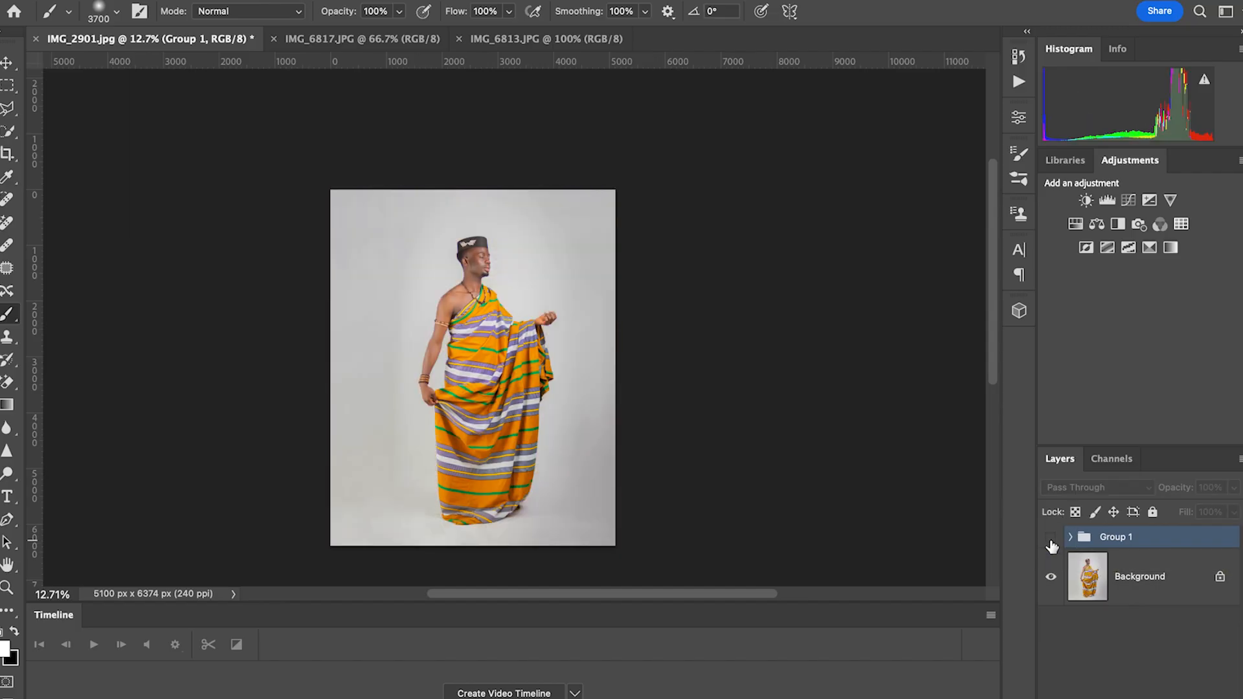
left_click(1051, 542)
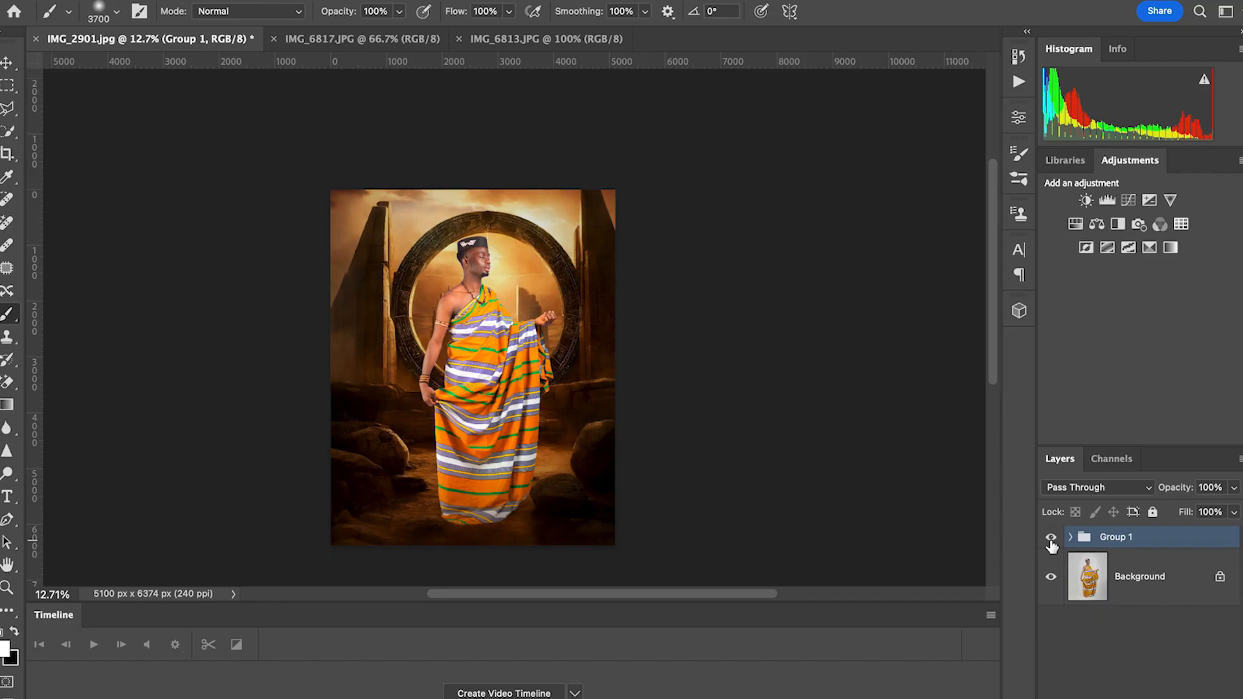
left_click(1051, 539)
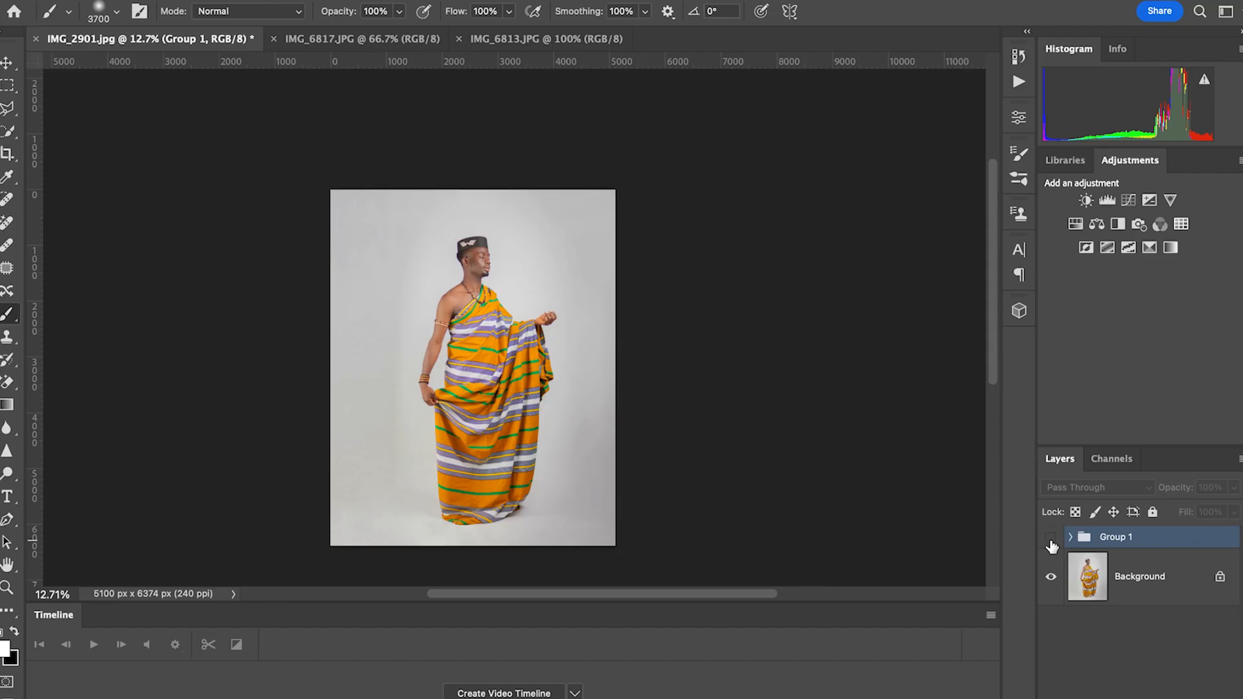
left_click(1051, 541)
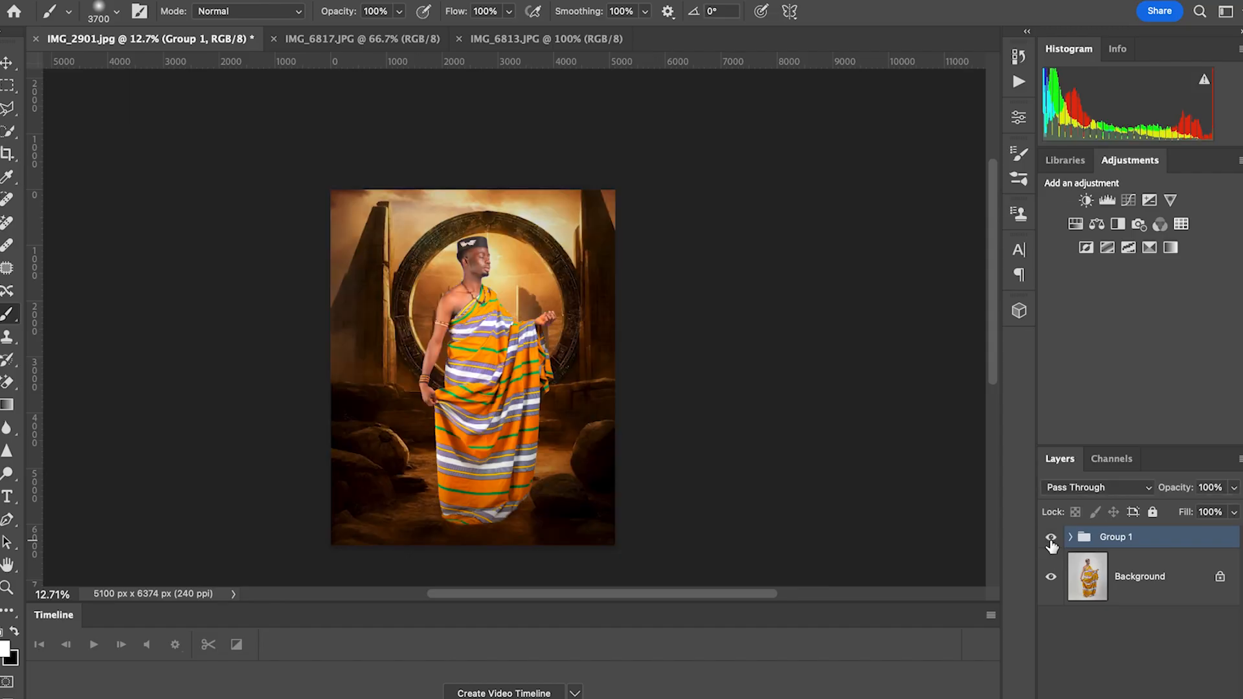